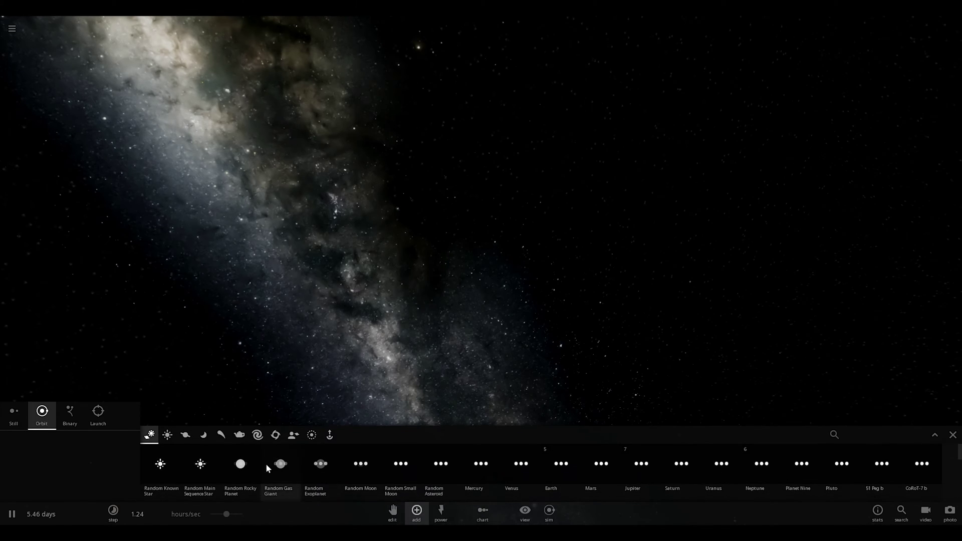
# Place a random small moon, sweep two asteroid trails across space, and drop a small moon beside Sora.
pyautogui.click(405, 476)
pyautogui.click(457, 229)
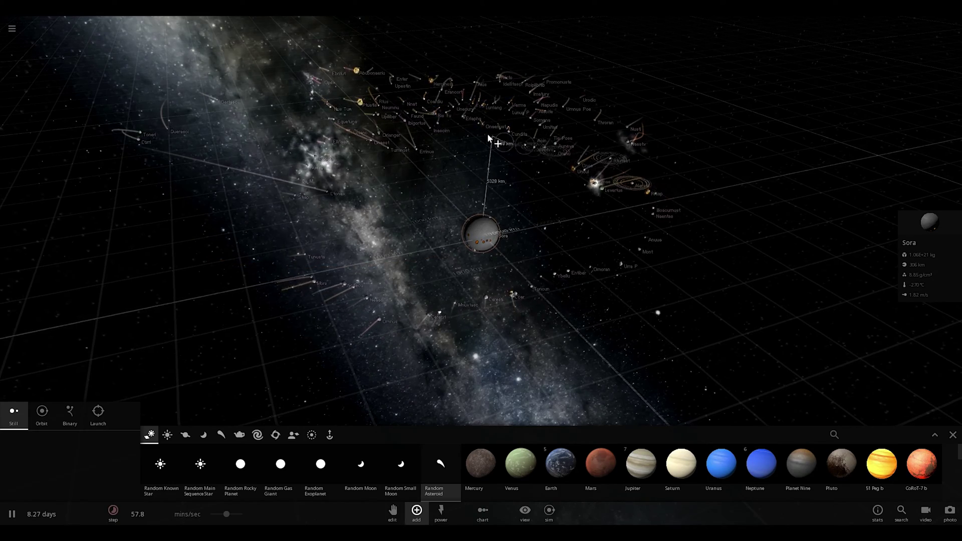
pyautogui.moveTo(407, 85); pyautogui.dragTo(598, 74)
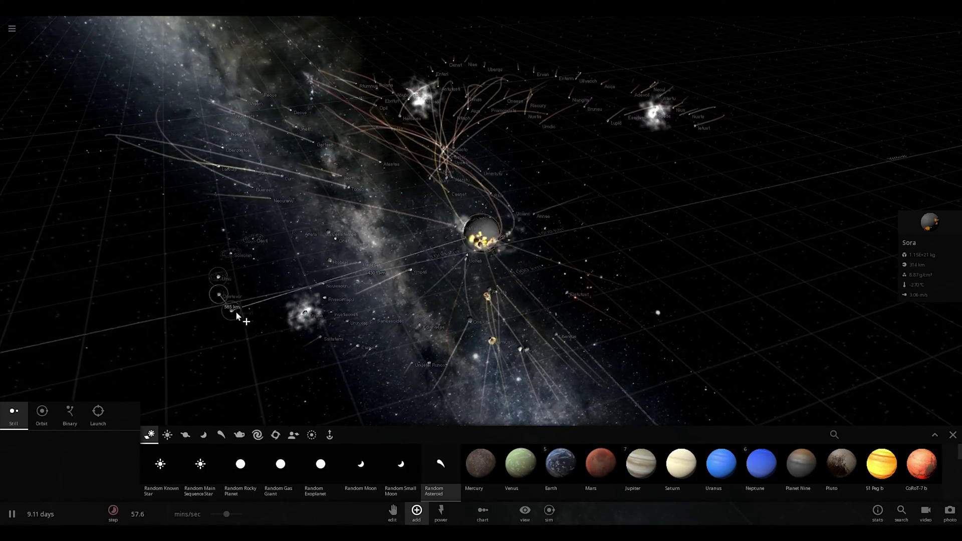
pyautogui.moveTo(523, 376)
pyautogui.mouseDown()
pyautogui.moveTo(626, 371)
pyautogui.moveTo(691, 340)
pyautogui.mouseUp()
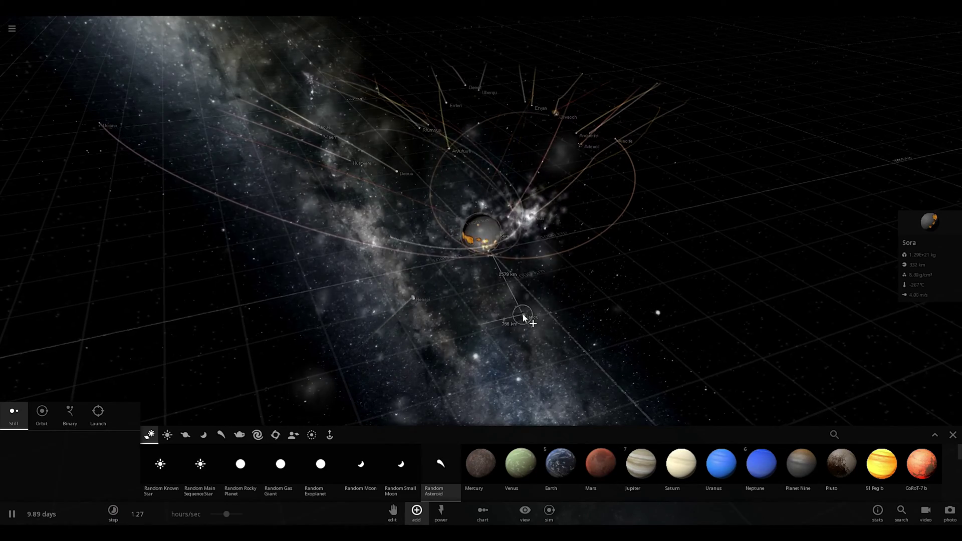
pyautogui.click(401, 467)
pyautogui.click(604, 278)
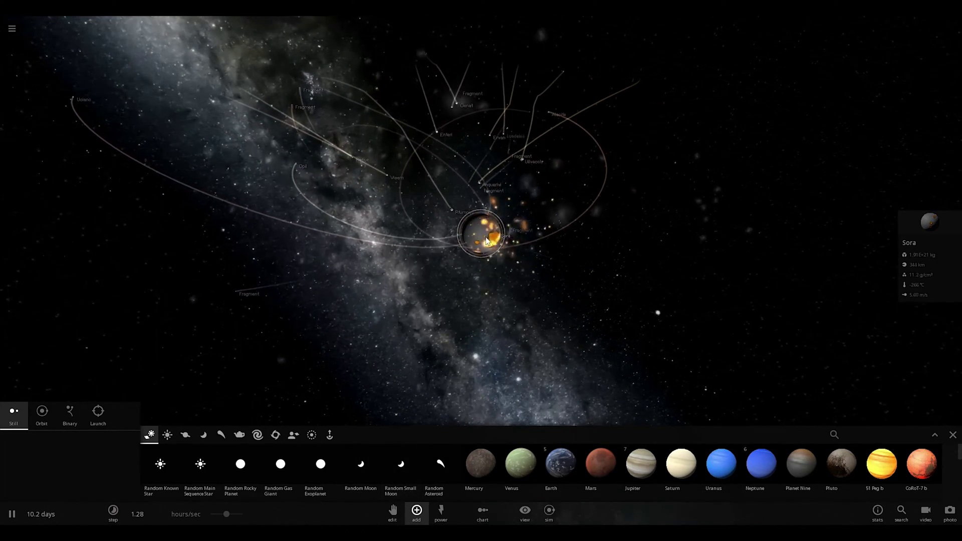
# Open Sora's full properties and drop three small moons into and around it.
pyautogui.click(907, 231)
pyautogui.click(852, 155)
pyautogui.click(824, 155)
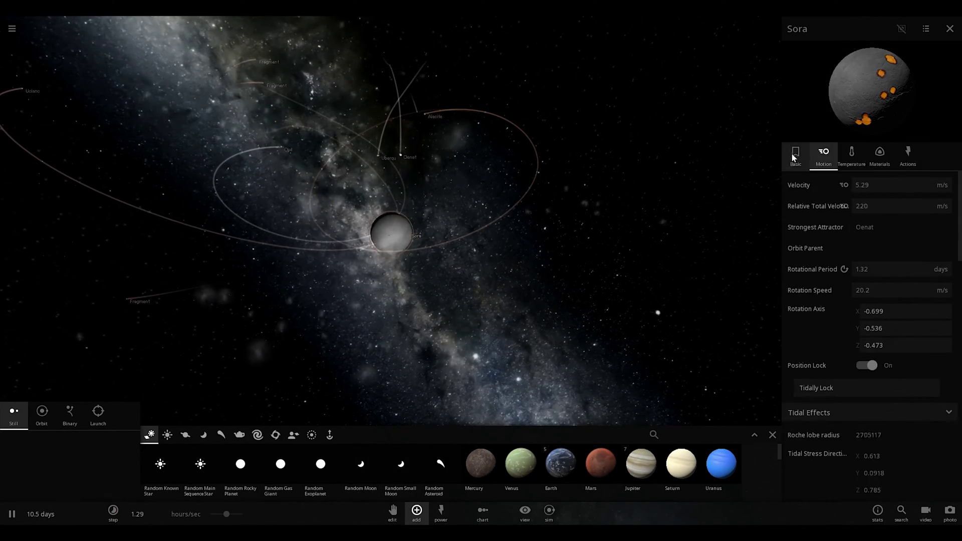
pyautogui.click(796, 155)
pyautogui.click(391, 280)
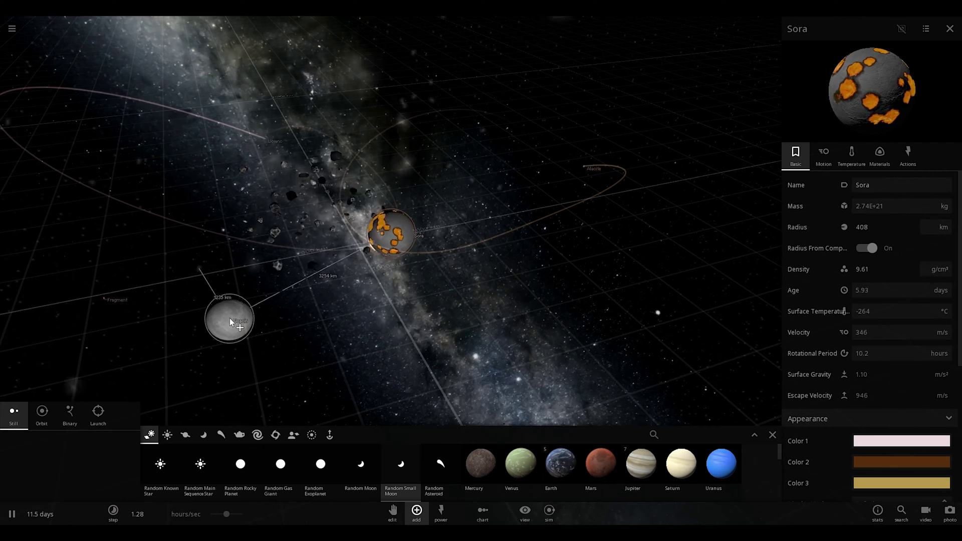
pyautogui.click(235, 377)
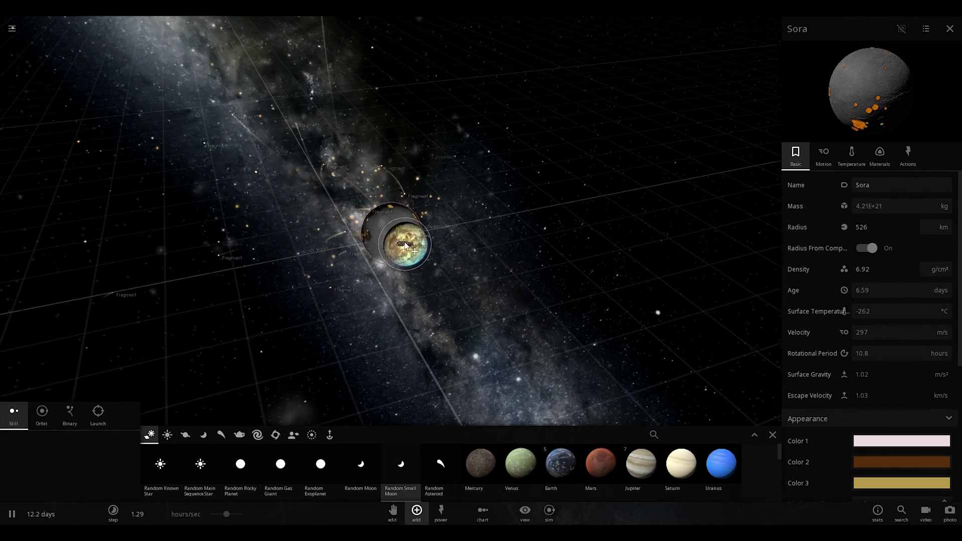
pyautogui.click(400, 294)
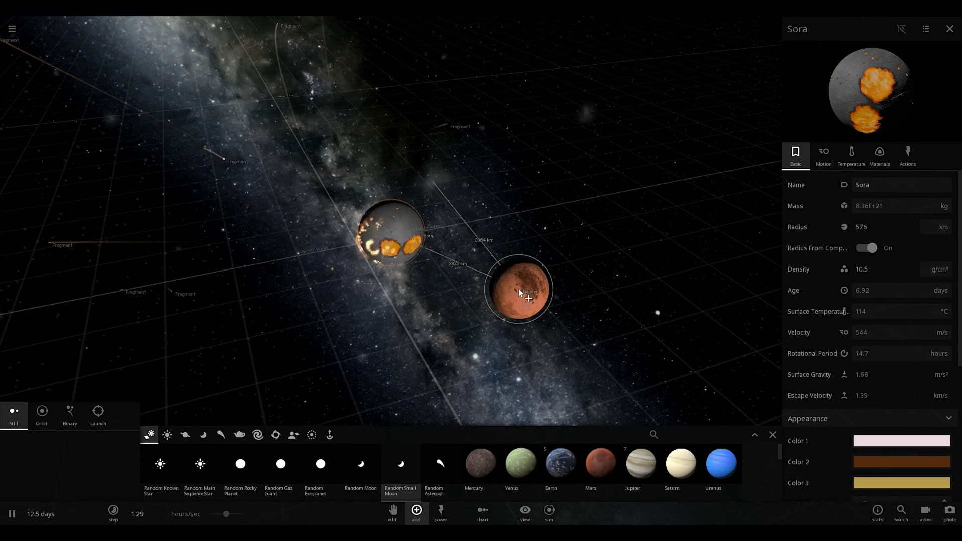
# Show Sora's mass in Jupiter masses and merge three more small moons into it.
pyautogui.click(943, 206)
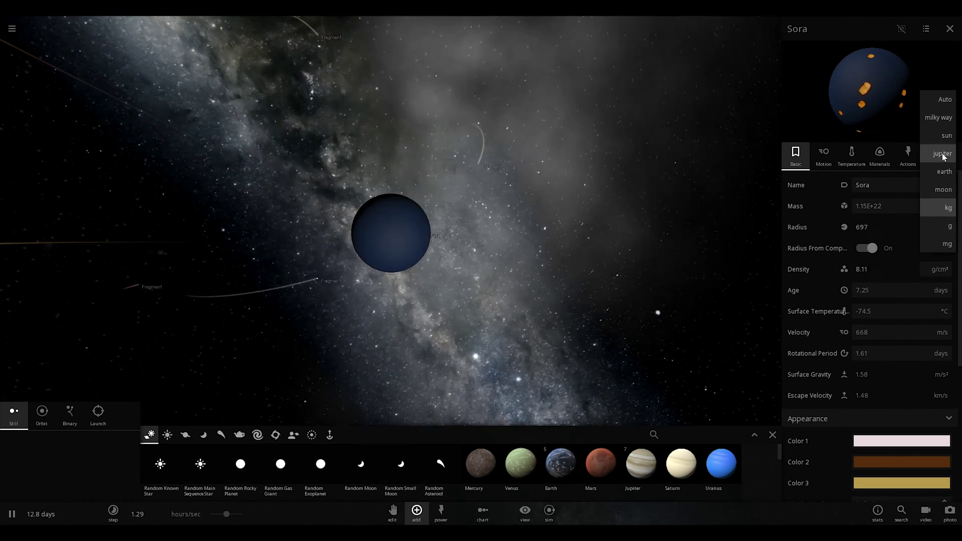
pyautogui.click(945, 156)
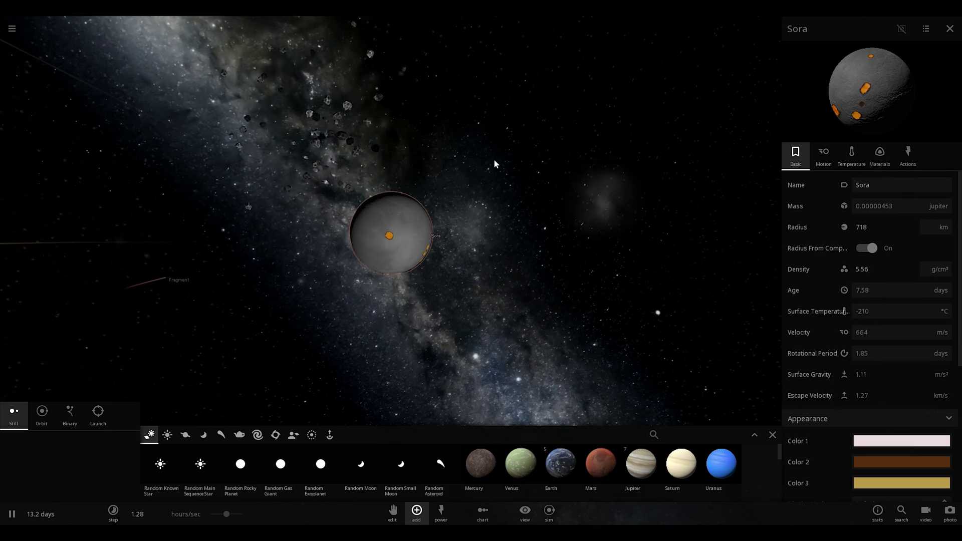
pyautogui.click(462, 274)
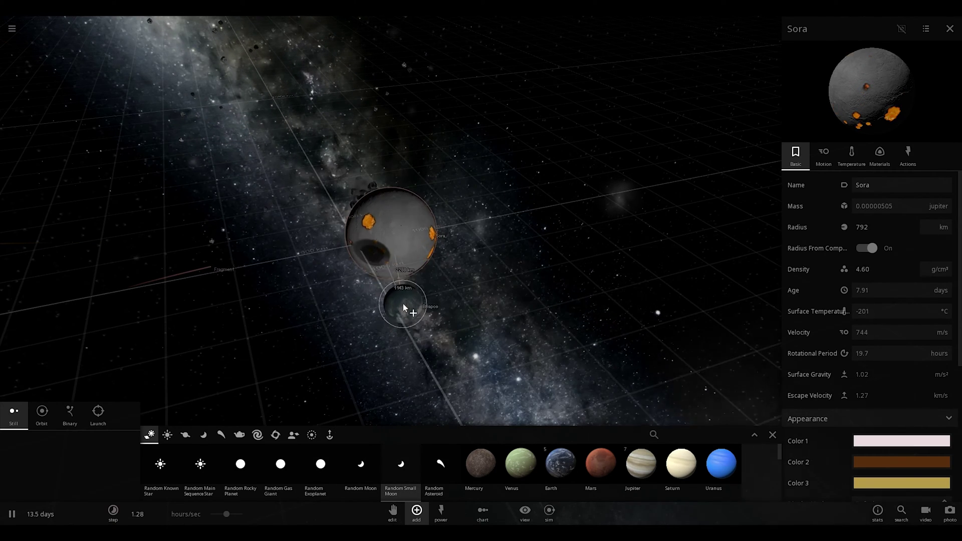
pyautogui.click(439, 310)
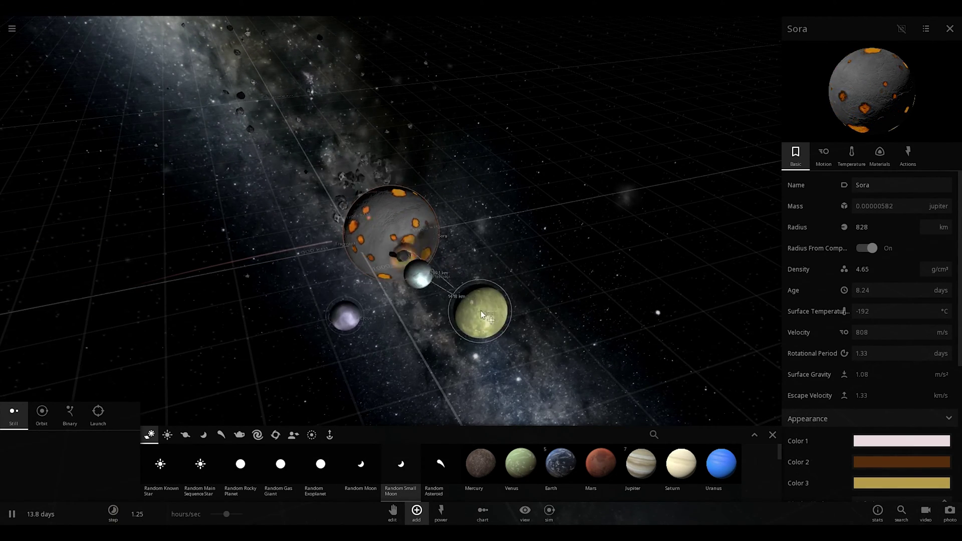
pyautogui.click(405, 238)
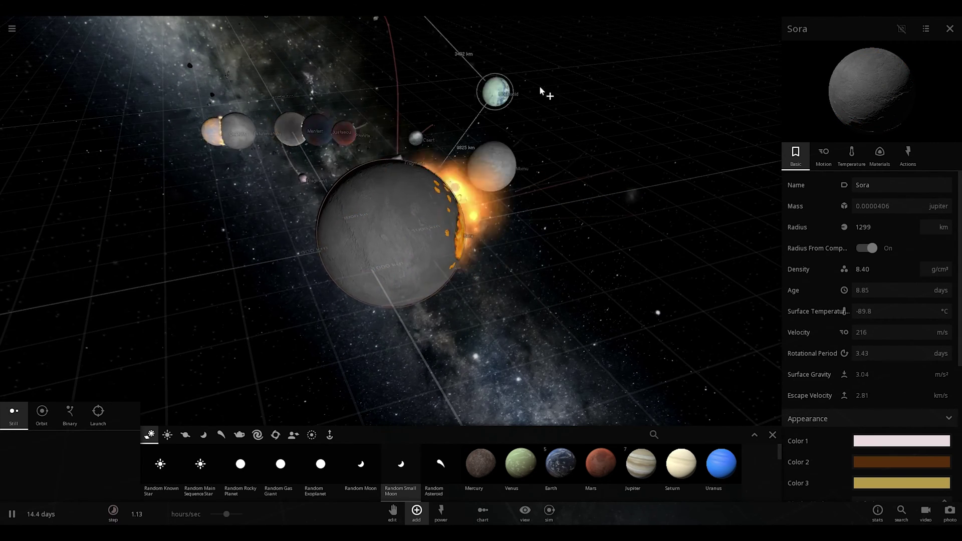
pyautogui.scroll(-5, 620, 85)
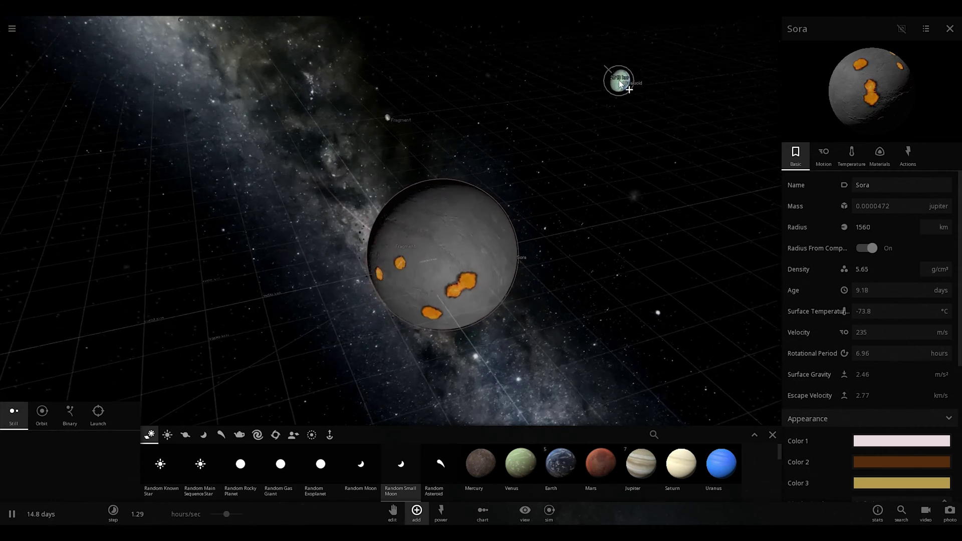
# Place a small moon in orbit around Sora, then go back to Still mode.
pyautogui.press('Tab')
pyautogui.click(482, 284)
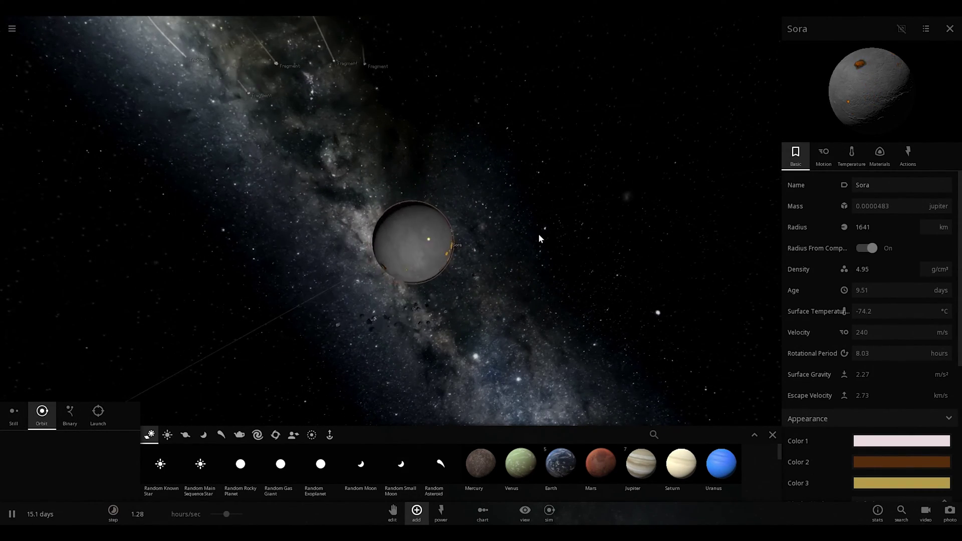
pyautogui.click(260, 481)
pyautogui.click(440, 475)
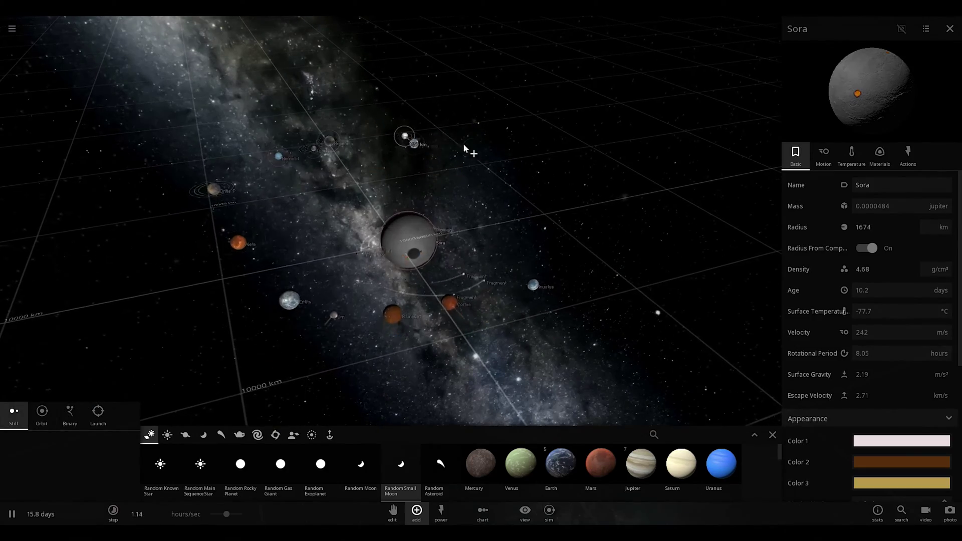
# Drop a ring of small moons close around Sora and a cluster just below it.
pyautogui.click(506, 368)
pyautogui.click(455, 407)
pyautogui.click(333, 406)
pyautogui.click(240, 337)
pyautogui.click(185, 254)
pyautogui.click(239, 247)
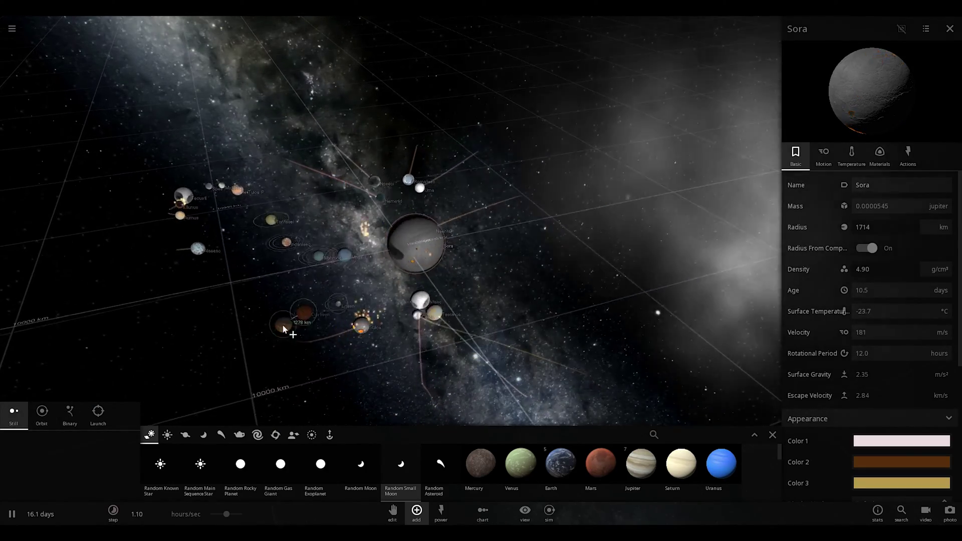
pyautogui.click(386, 367)
pyautogui.click(424, 367)
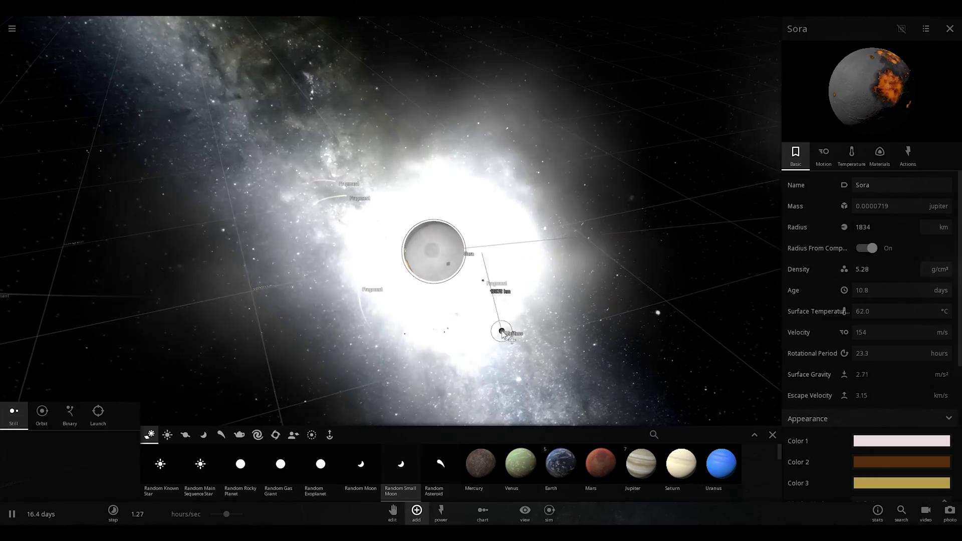
pyautogui.click(415, 340)
pyautogui.click(414, 341)
pyautogui.click(414, 341)
pyautogui.click(414, 346)
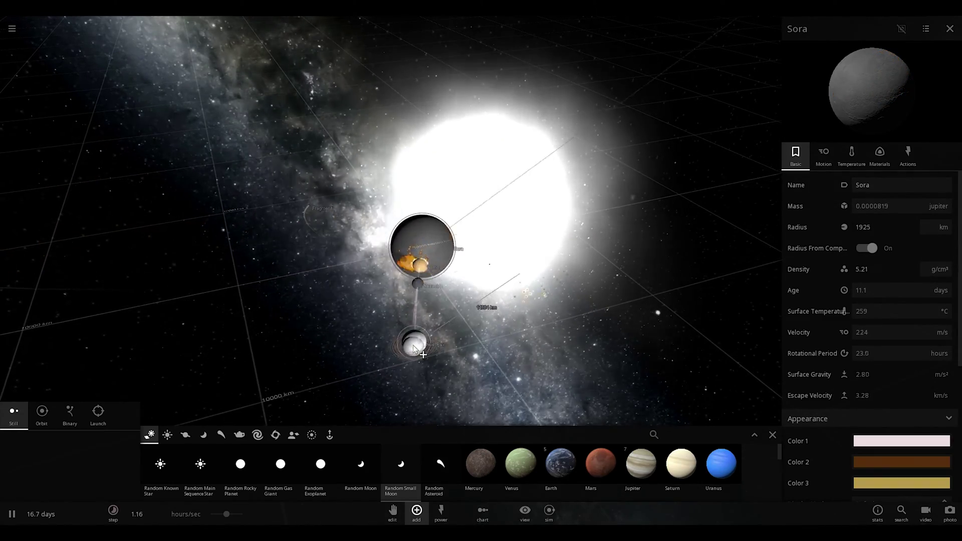
pyautogui.click(413, 349)
pyautogui.click(414, 349)
# Add small moons in an arc circling Sora and a group to its right.
pyautogui.click(561, 63)
pyautogui.click(518, 62)
pyautogui.click(436, 67)
pyautogui.click(293, 72)
pyautogui.click(217, 84)
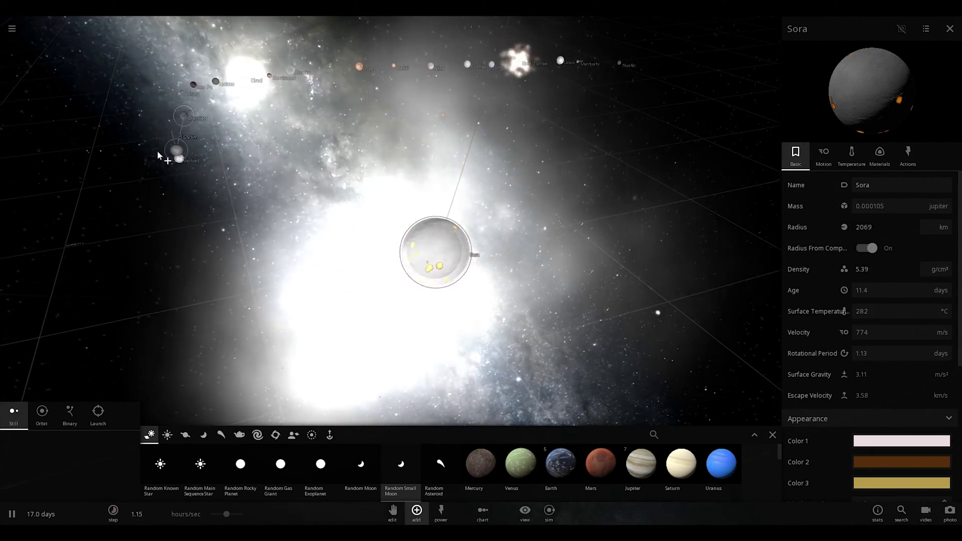
pyautogui.click(159, 262)
pyautogui.click(244, 227)
pyautogui.click(304, 165)
pyautogui.click(432, 145)
pyautogui.click(577, 143)
pyautogui.click(621, 143)
pyautogui.click(601, 191)
# From a new camera angle, pile many more small moons near and below Sora, then stop placing.
pyautogui.moveTo(640, 210); pyautogui.dragTo(559, 254, button='right')
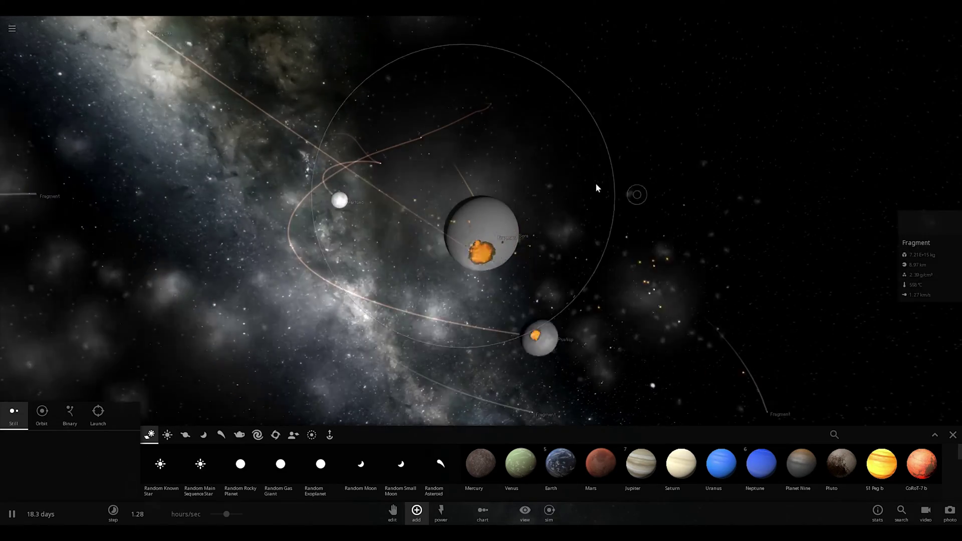
pyautogui.click(415, 474)
pyautogui.click(409, 314)
pyautogui.click(429, 303)
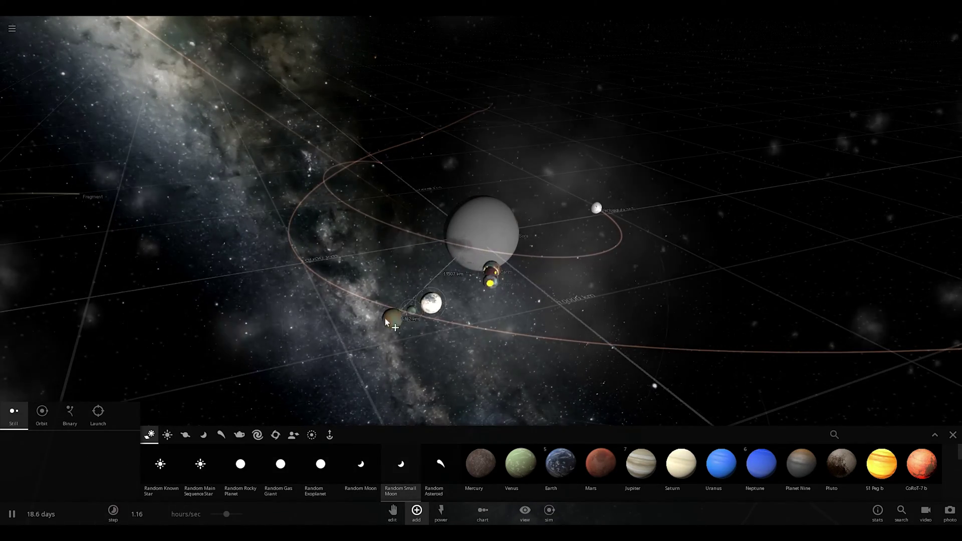
pyautogui.click(466, 333)
pyautogui.click(501, 334)
pyautogui.click(553, 330)
pyautogui.click(525, 336)
pyautogui.click(463, 325)
pyautogui.click(440, 328)
pyautogui.click(413, 326)
pyautogui.click(387, 322)
pyautogui.click(428, 331)
pyautogui.click(454, 327)
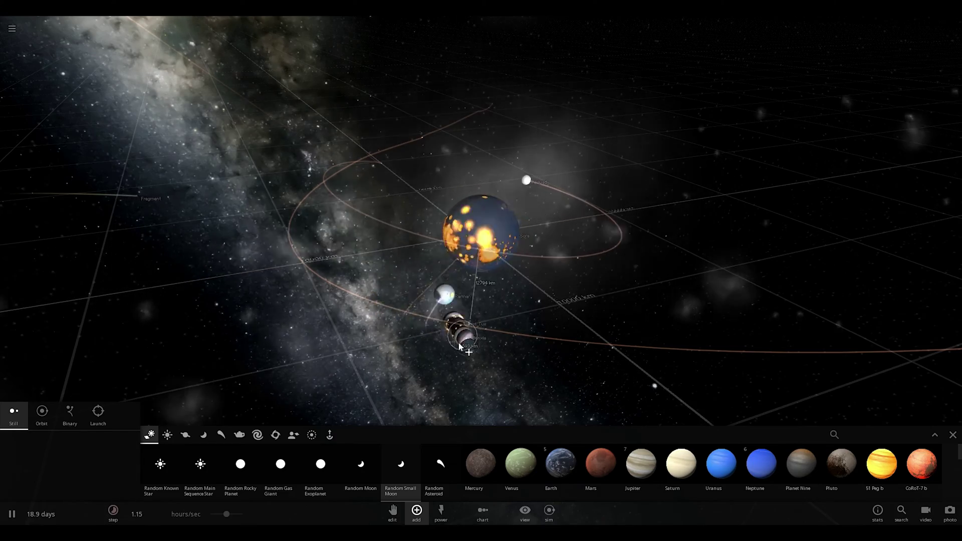
pyautogui.click(437, 330)
pyautogui.click(387, 326)
pyautogui.click(524, 331)
pyautogui.click(590, 319)
pyautogui.click(630, 315)
pyautogui.click(575, 353)
pyautogui.click(509, 372)
pyautogui.click(459, 377)
pyautogui.click(403, 379)
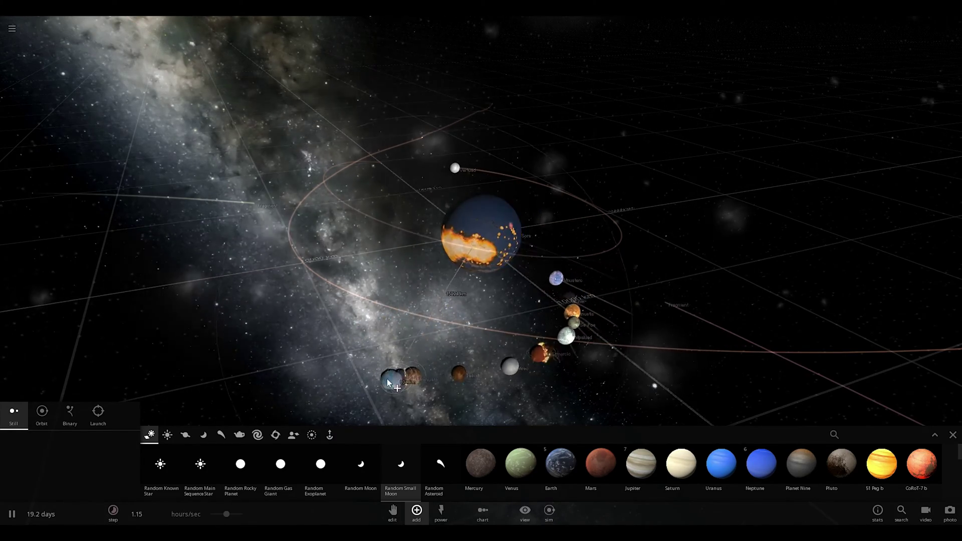
pyautogui.press('Escape')
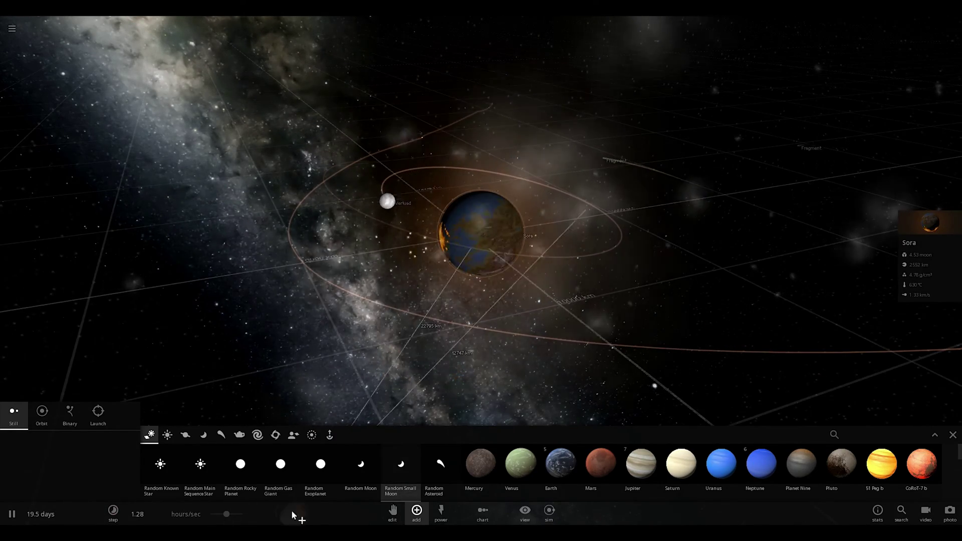
# Place six random moons around and onto Sora, then stop placing.
pyautogui.click(361, 466)
pyautogui.click(560, 345)
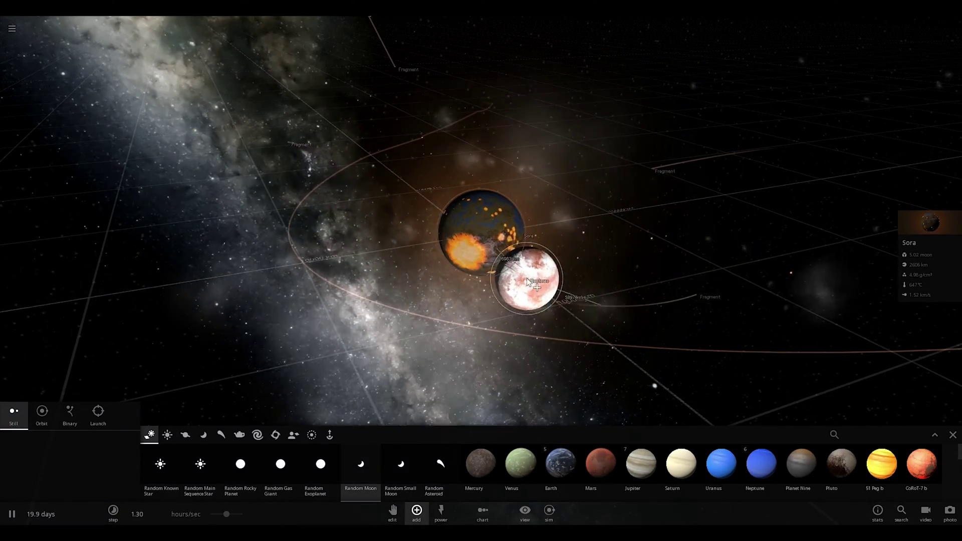
pyautogui.click(527, 279)
pyautogui.click(459, 313)
pyautogui.click(346, 313)
pyautogui.click(396, 314)
pyautogui.click(596, 249)
pyautogui.press('Escape')
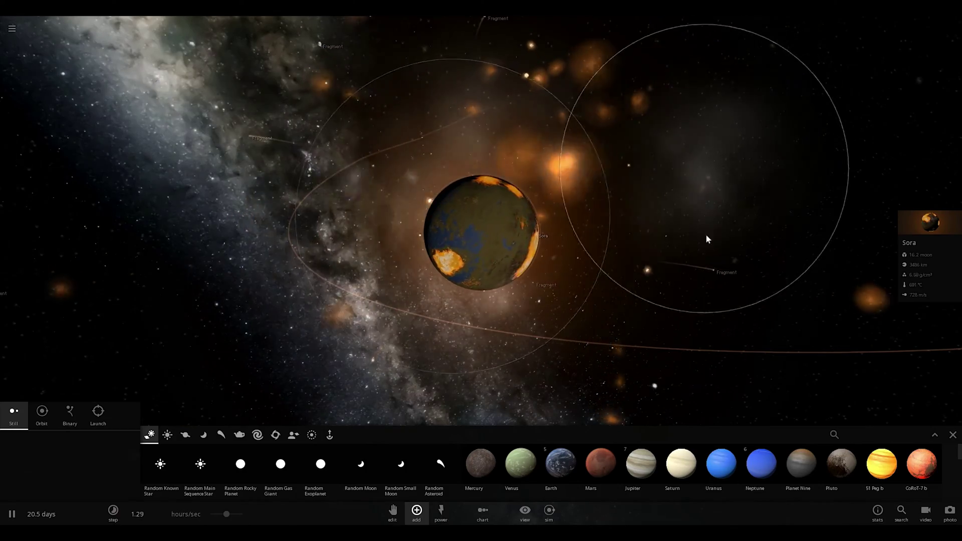
# Open Sora's full properties and show its mass in Jupiter masses.
pyautogui.click(925, 228)
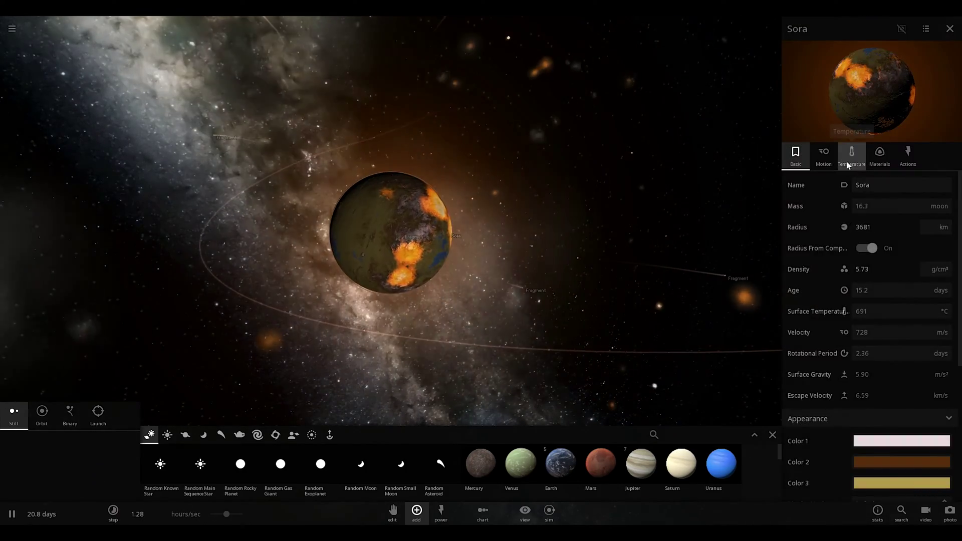
pyautogui.click(824, 156)
pyautogui.click(852, 155)
pyautogui.click(795, 155)
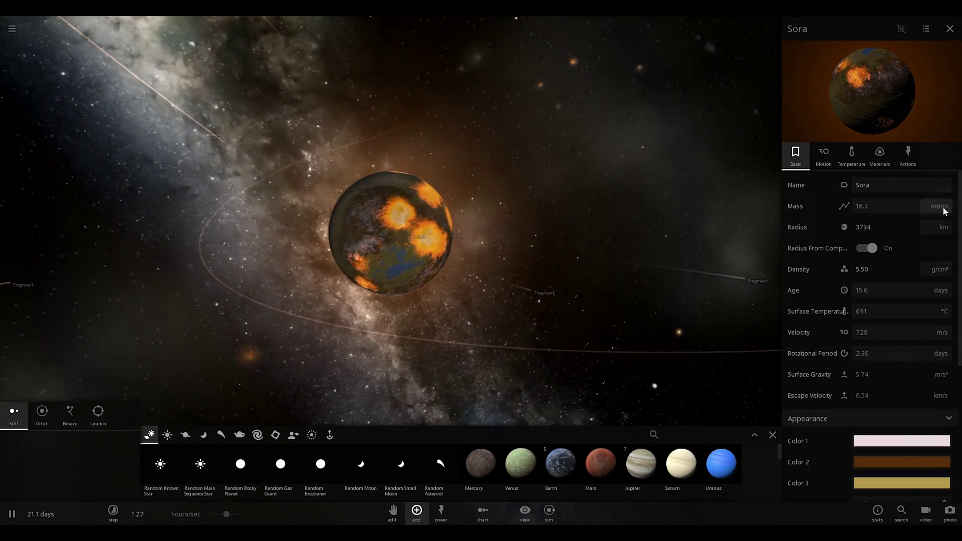
pyautogui.click(941, 206)
pyautogui.click(939, 170)
pyautogui.scroll(-5, 532, 262)
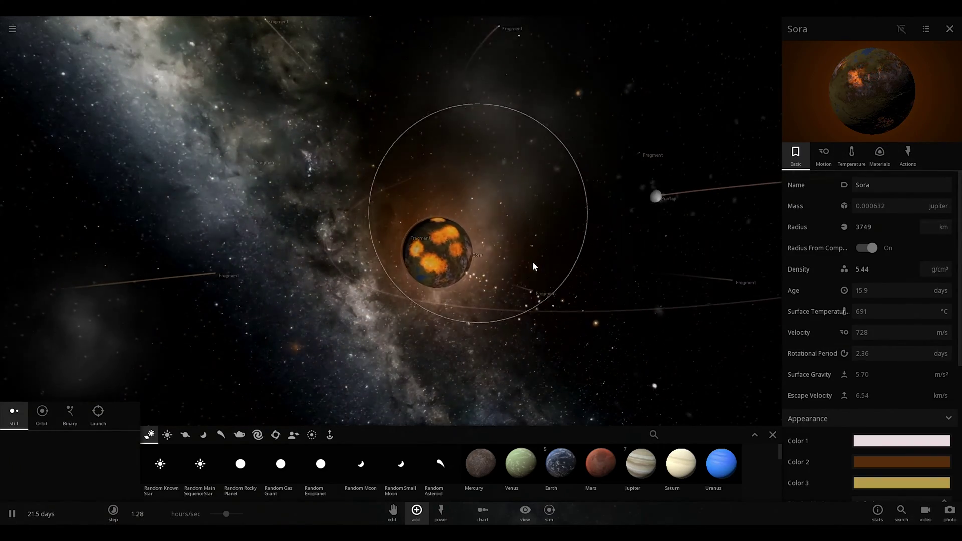
# Drop a batch of random moons around Sora and check its temperature.
pyautogui.click(362, 468)
pyautogui.click(467, 325)
pyautogui.click(440, 331)
pyautogui.click(526, 319)
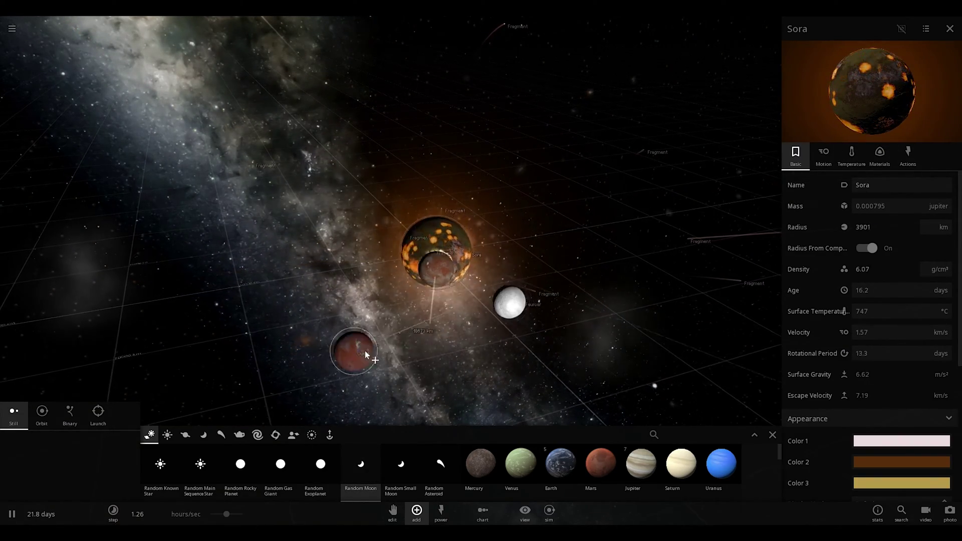
pyautogui.click(348, 355)
pyautogui.click(495, 334)
pyautogui.click(349, 339)
pyautogui.click(526, 346)
pyautogui.click(454, 370)
pyautogui.click(852, 156)
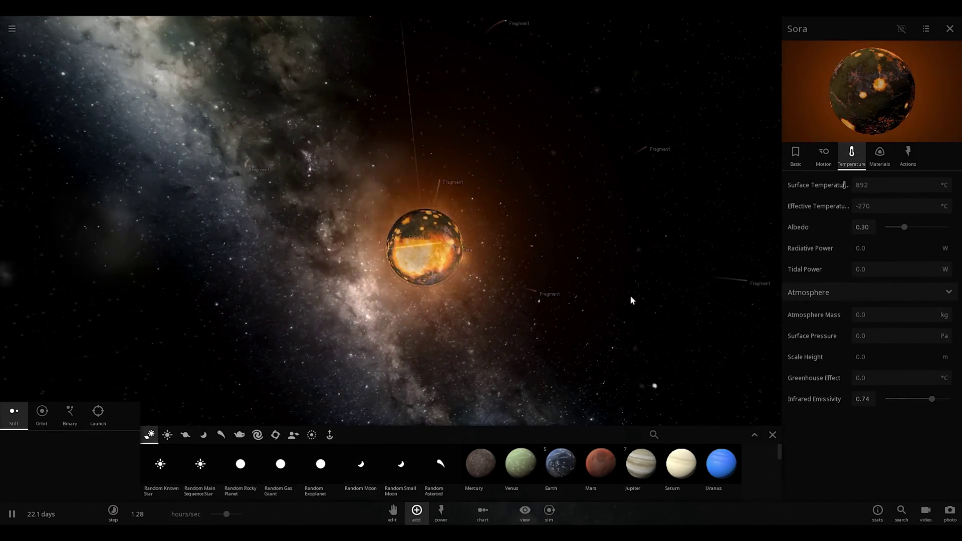
# Place another fourteen random moons beside and below Sora so they fall in.
pyautogui.click(362, 466)
pyautogui.click(448, 326)
pyautogui.click(393, 311)
pyautogui.click(507, 298)
pyautogui.click(401, 326)
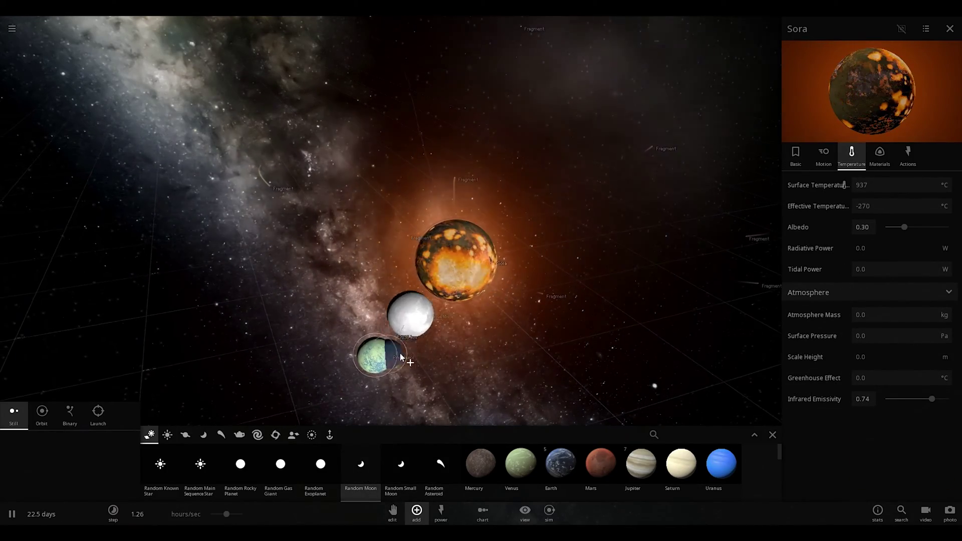
pyautogui.click(377, 355)
pyautogui.click(543, 343)
pyautogui.click(561, 326)
pyautogui.click(536, 394)
pyautogui.click(380, 336)
pyautogui.click(531, 345)
pyautogui.click(383, 337)
pyautogui.click(553, 352)
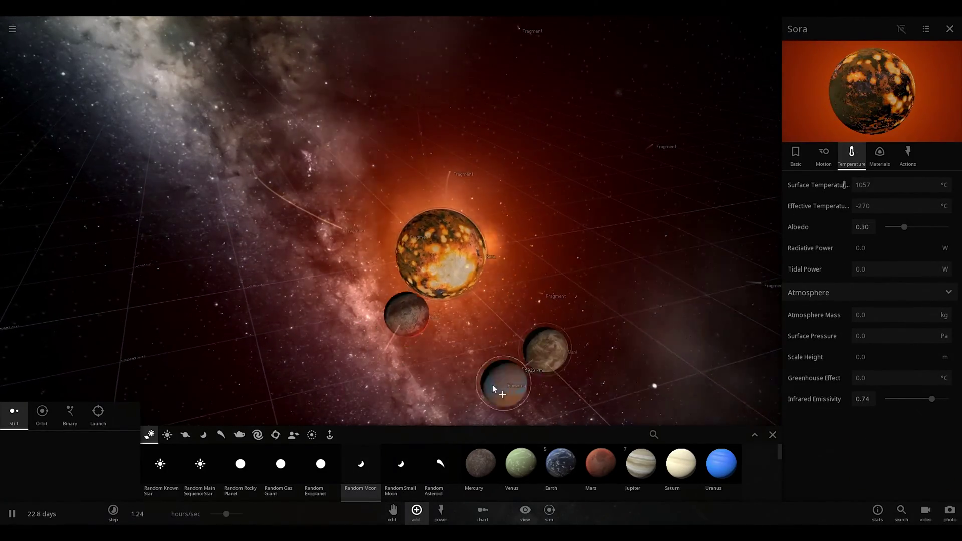
pyautogui.click(535, 384)
pyautogui.click(317, 369)
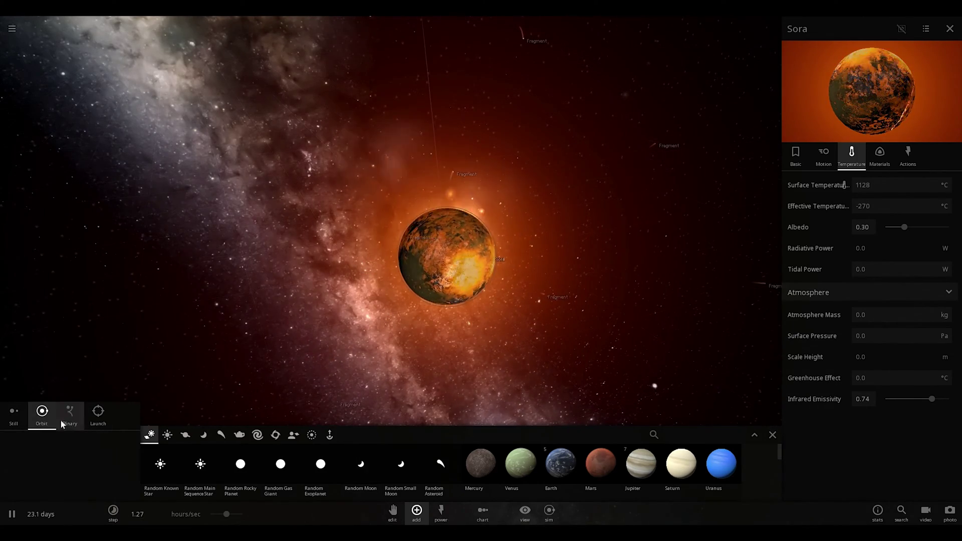
# Place seven random moons in orbit around Sora.
pyautogui.click(365, 469)
pyautogui.click(561, 287)
pyautogui.click(581, 298)
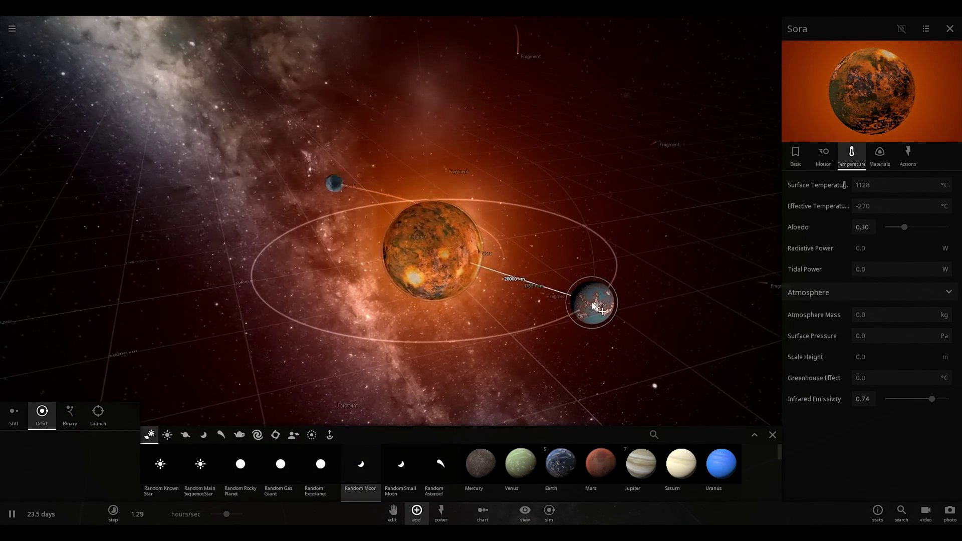
pyautogui.press('Escape')
pyautogui.click(365, 468)
pyautogui.click(397, 296)
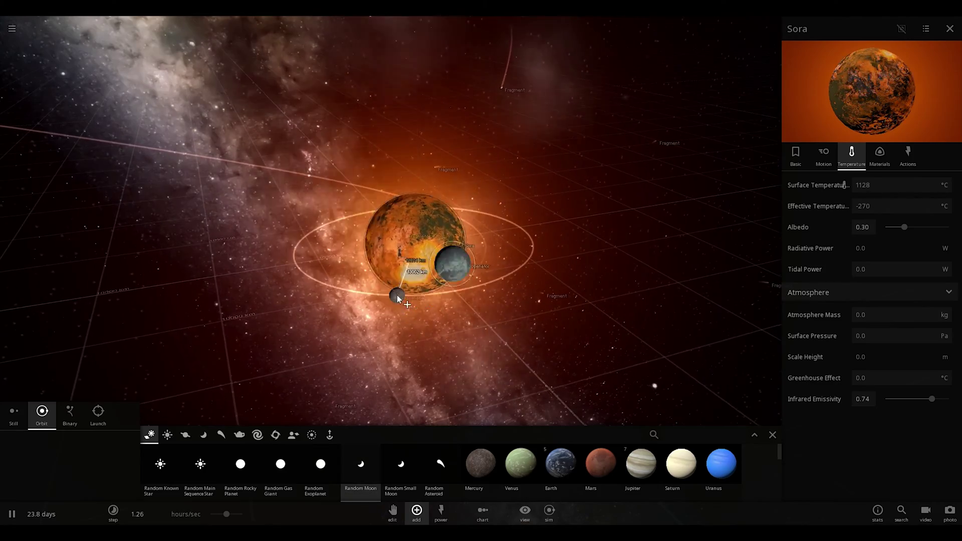
pyautogui.click(396, 301)
pyautogui.click(389, 315)
pyautogui.click(389, 315)
pyautogui.click(387, 316)
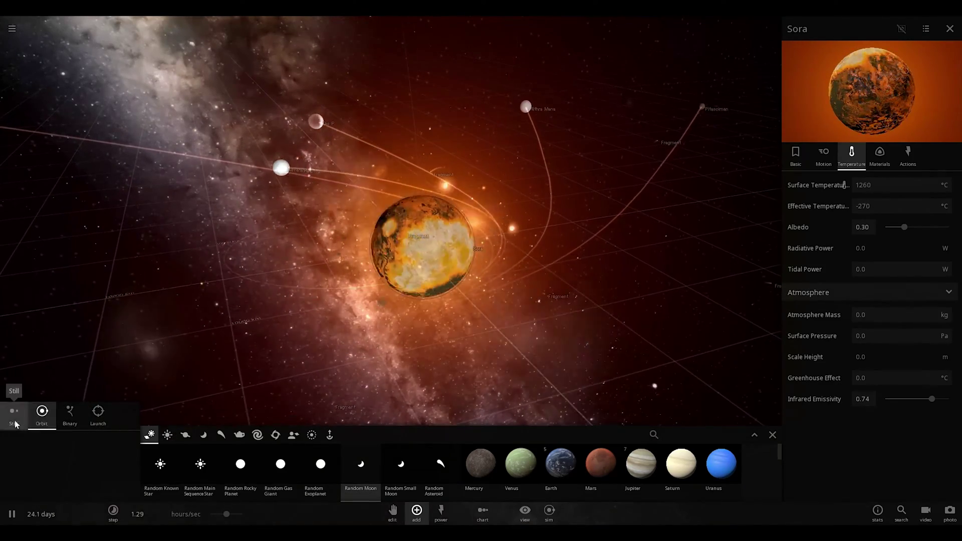
# In Still mode, spray two trails of moons across Sora, then view its mass and radius.
pyautogui.click(14, 412)
pyautogui.moveTo(488, 298)
pyautogui.mouseDown()
pyautogui.moveTo(343, 359)
pyautogui.moveTo(390, 383)
pyautogui.moveTo(538, 337)
pyautogui.moveTo(436, 365)
pyautogui.moveTo(456, 357)
pyautogui.mouseUp()
pyautogui.moveTo(651, 134)
pyautogui.mouseDown()
pyautogui.moveTo(613, 106)
pyautogui.moveTo(261, 101)
pyautogui.mouseUp()
pyautogui.rightClick(655, 229)
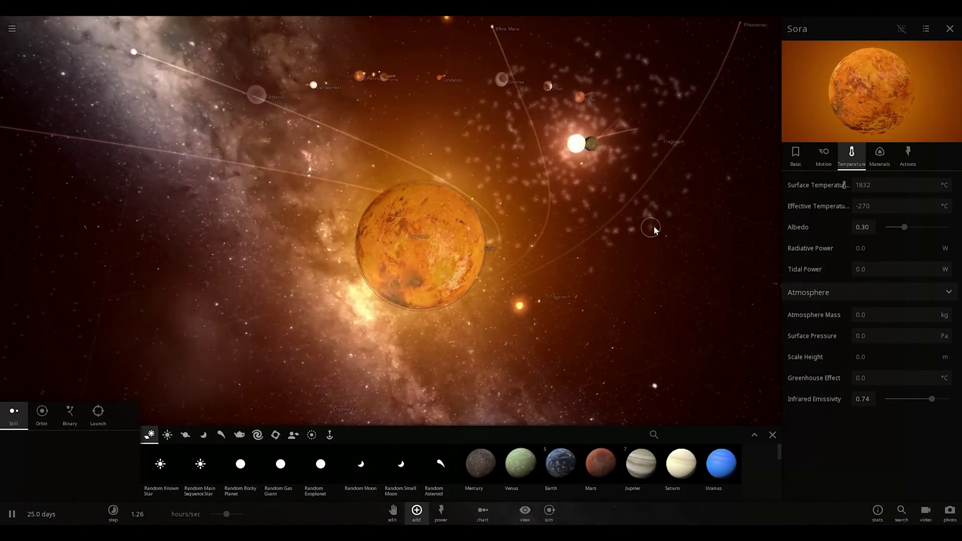
pyautogui.click(795, 154)
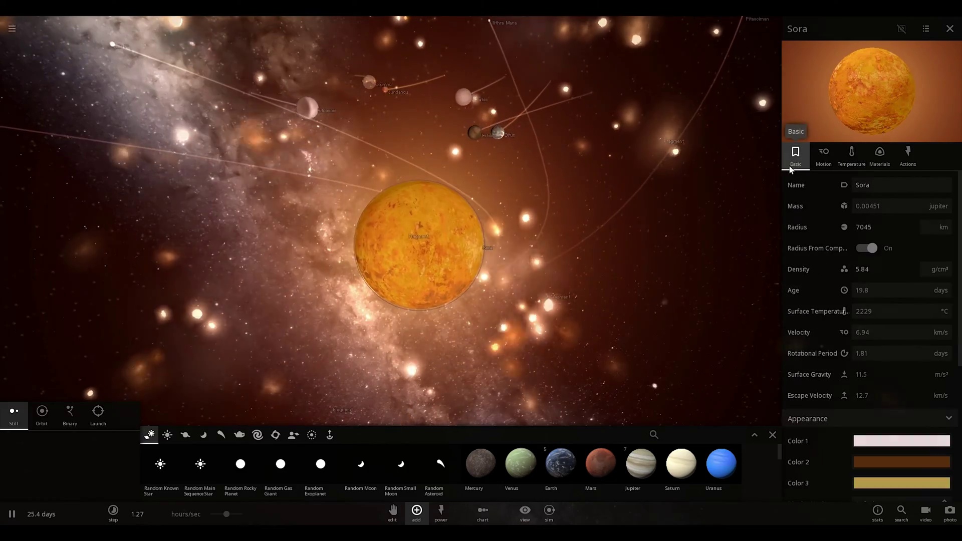
# Drop five more random moons onto Sora, check its temperature, then drop a Venus onto it.
pyautogui.click(361, 466)
pyautogui.click(481, 285)
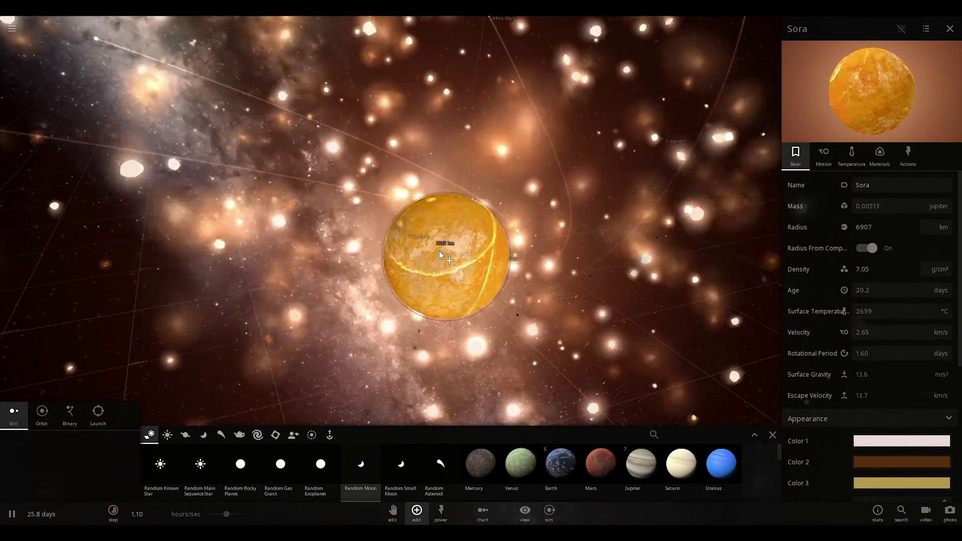
pyautogui.click(439, 251)
pyautogui.click(439, 251)
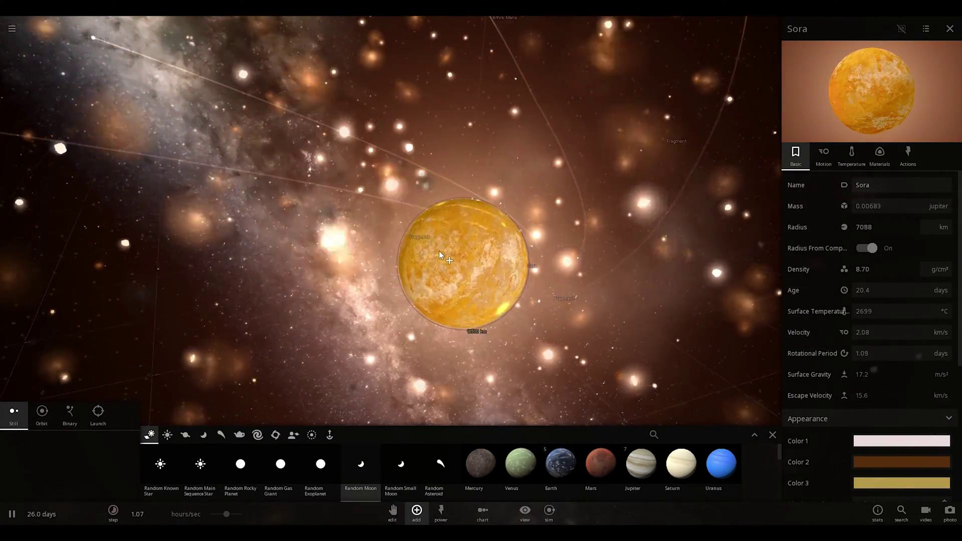
pyautogui.click(439, 251)
pyautogui.click(439, 251)
pyautogui.click(851, 154)
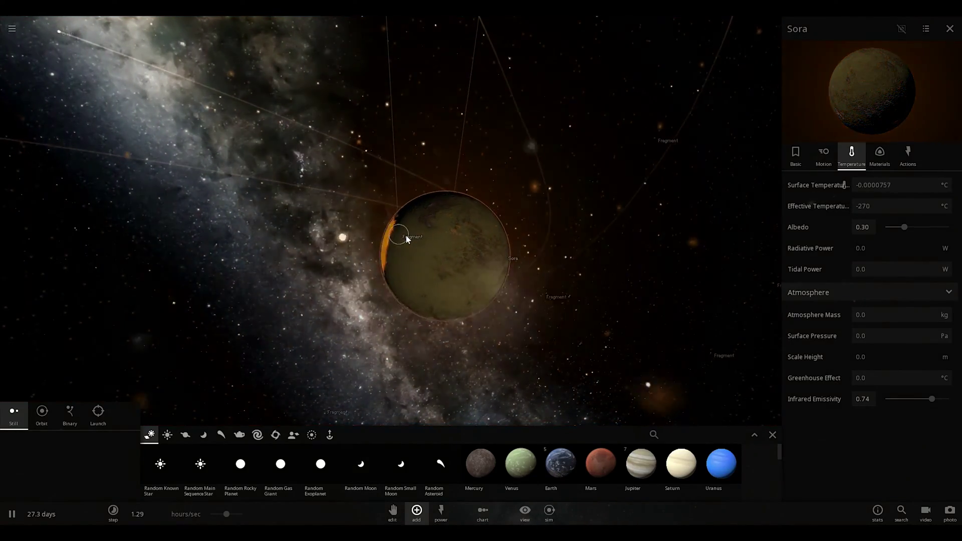
pyautogui.click(796, 156)
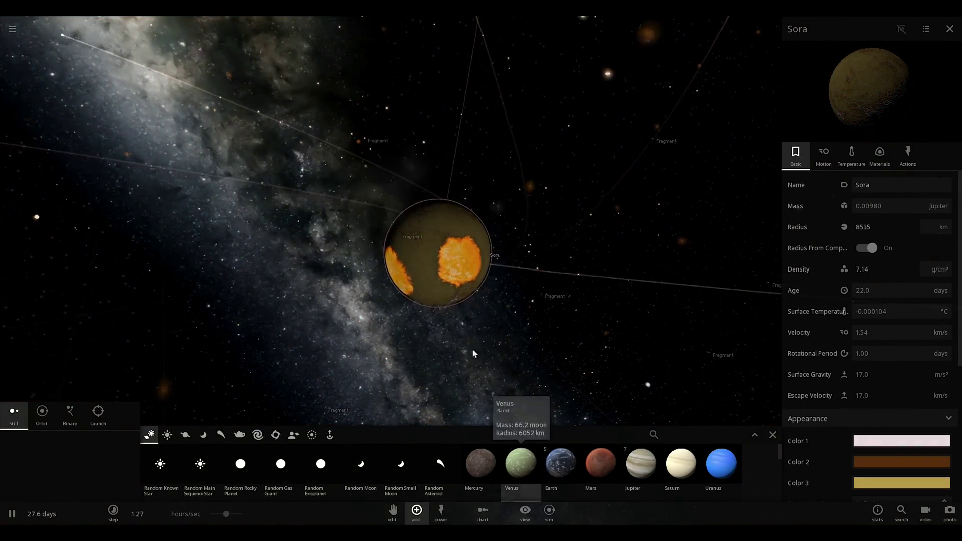
pyautogui.click(472, 287)
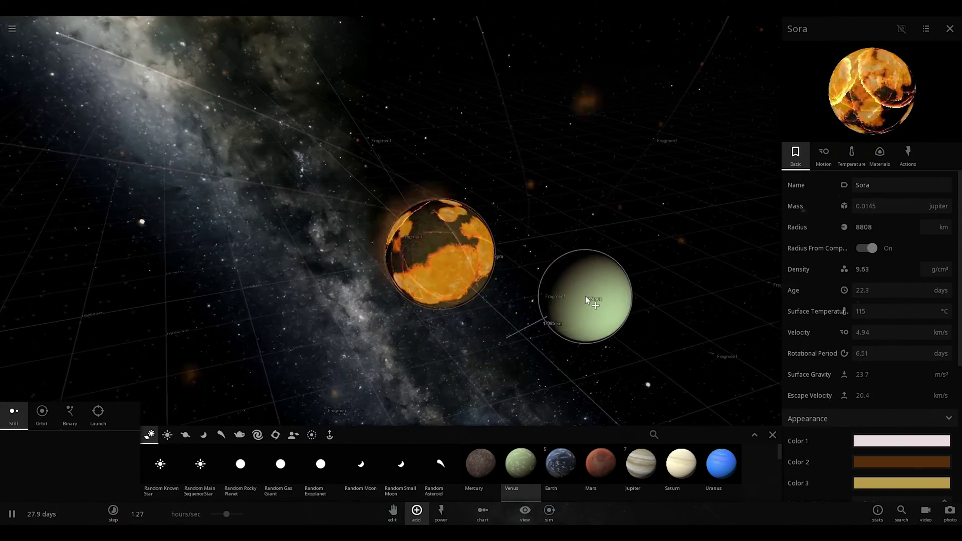
# Merge six more Venuses into Sora and check its temperature.
pyautogui.click(420, 245)
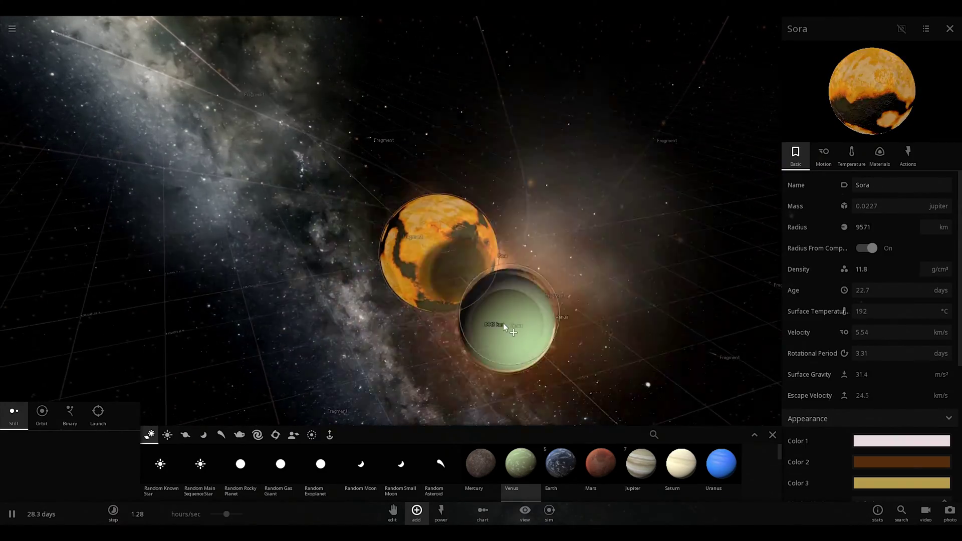
pyautogui.click(408, 336)
pyautogui.click(370, 335)
pyautogui.click(535, 313)
pyautogui.click(403, 337)
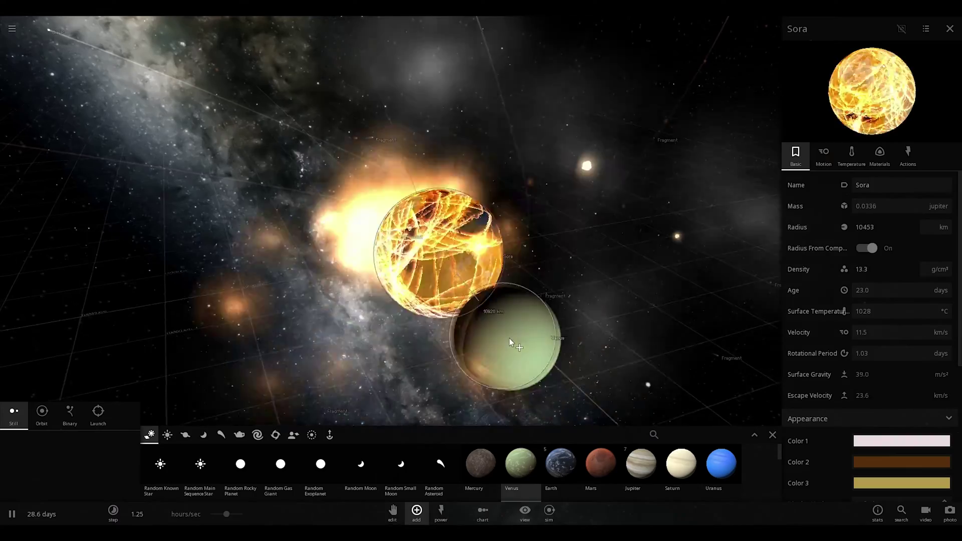
pyautogui.click(513, 338)
pyautogui.click(860, 161)
# Crash one random exoplanet and six random rocky planets into Sora.
pyautogui.click(320, 465)
pyautogui.click(432, 258)
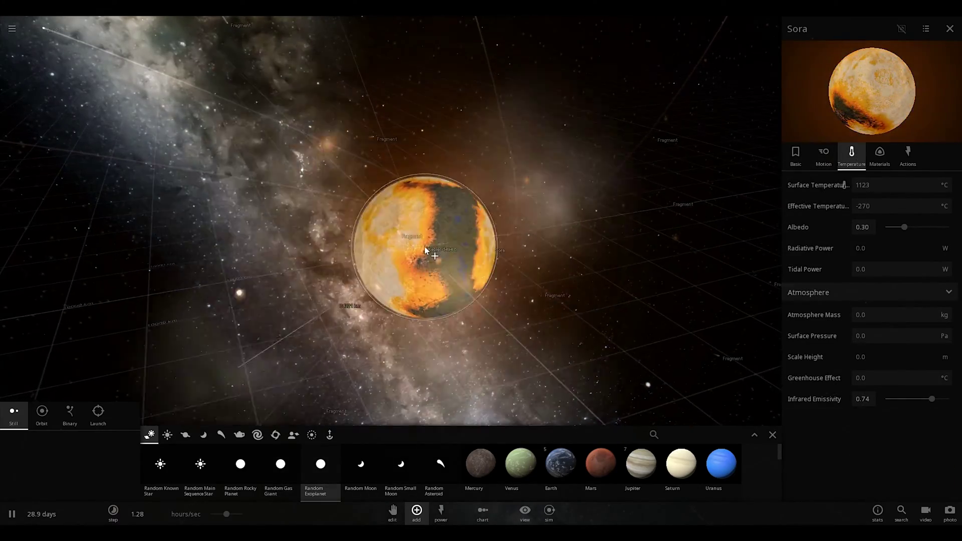
pyautogui.click(225, 479)
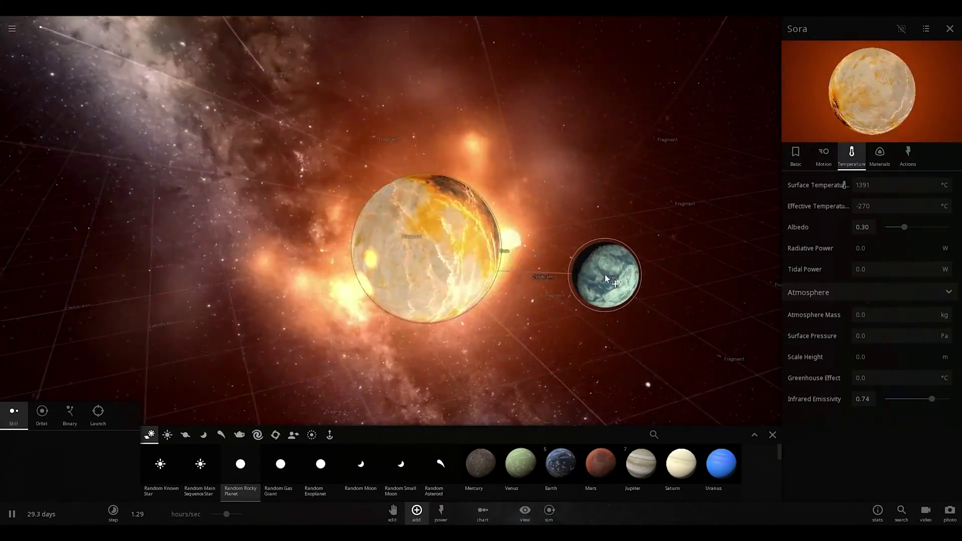
pyautogui.click(531, 306)
pyautogui.click(536, 296)
pyautogui.click(531, 288)
pyautogui.click(536, 288)
pyautogui.click(573, 299)
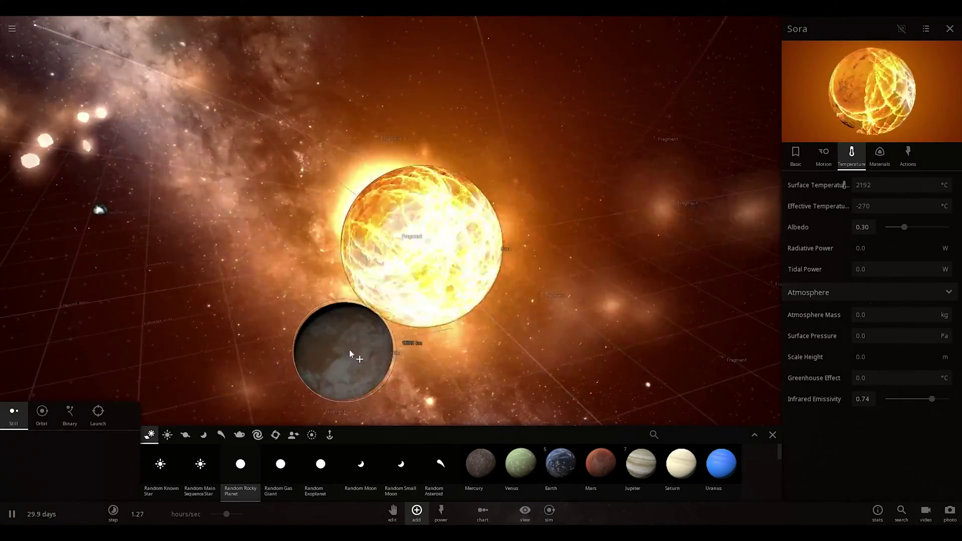
pyautogui.click(542, 300)
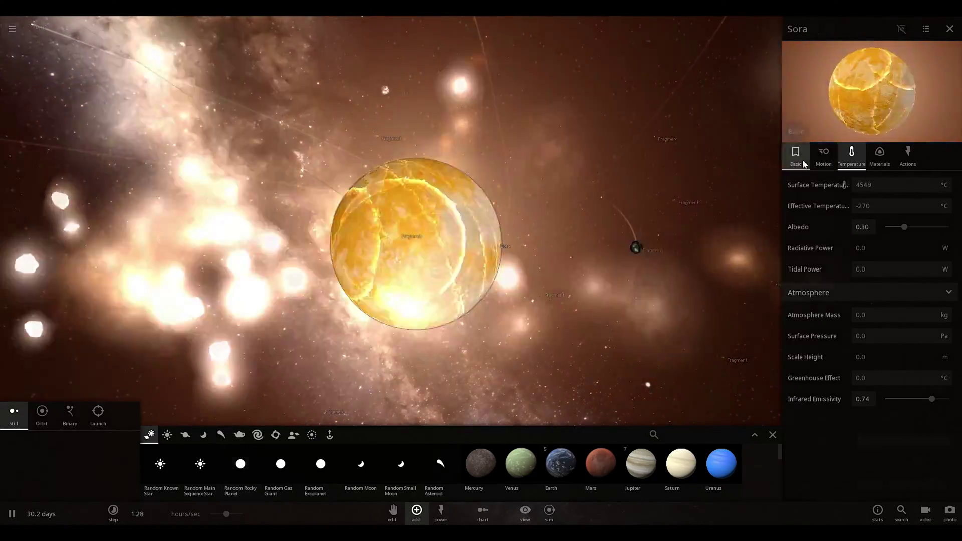
# Review Sora's basic and temperature stats, merge another random exoplanet, and check its composition.
pyautogui.click(798, 159)
pyautogui.click(852, 156)
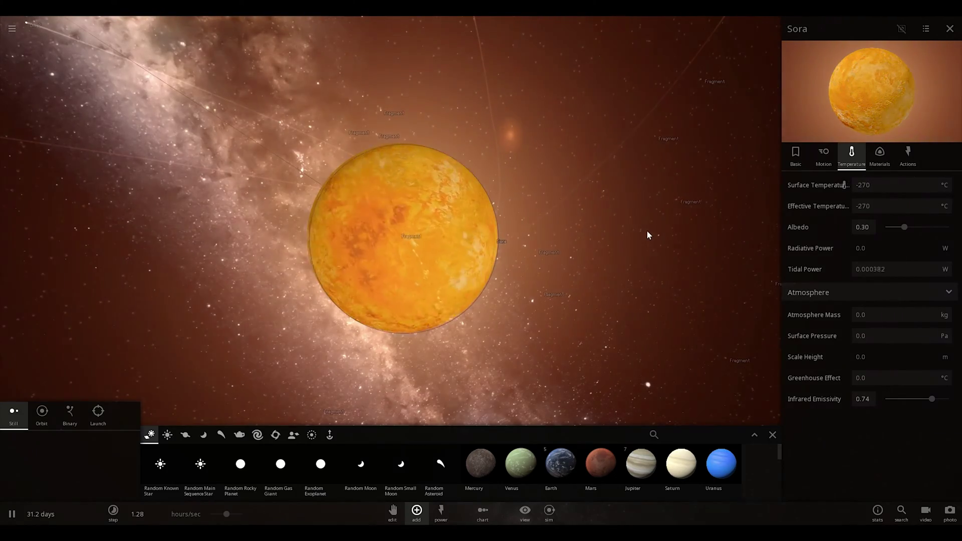
pyautogui.scroll(-5, 393, 376)
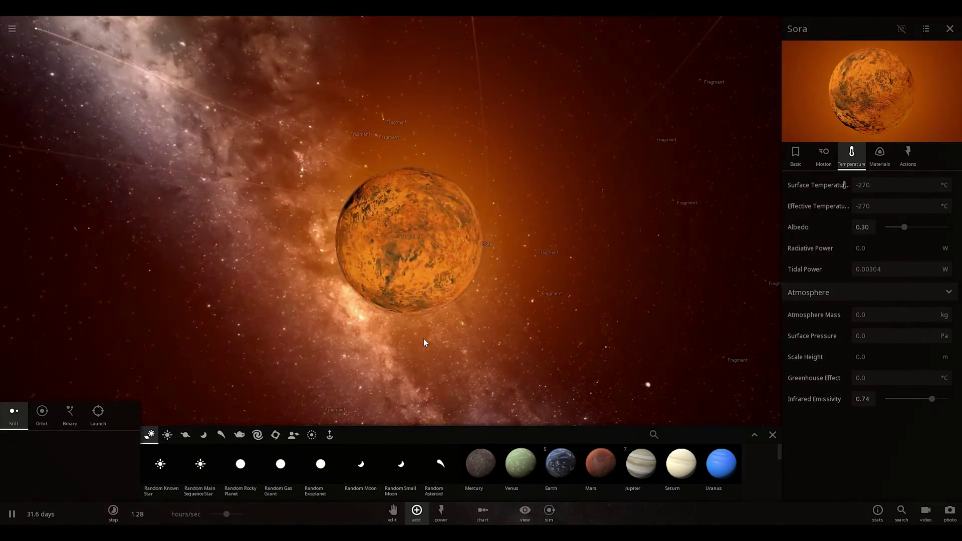
pyautogui.click(325, 473)
pyautogui.click(461, 280)
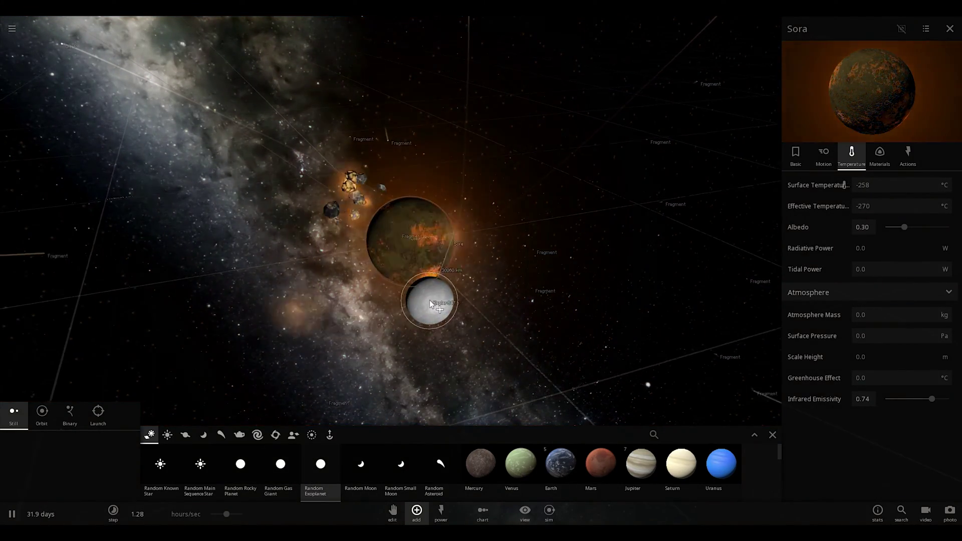
pyautogui.click(801, 161)
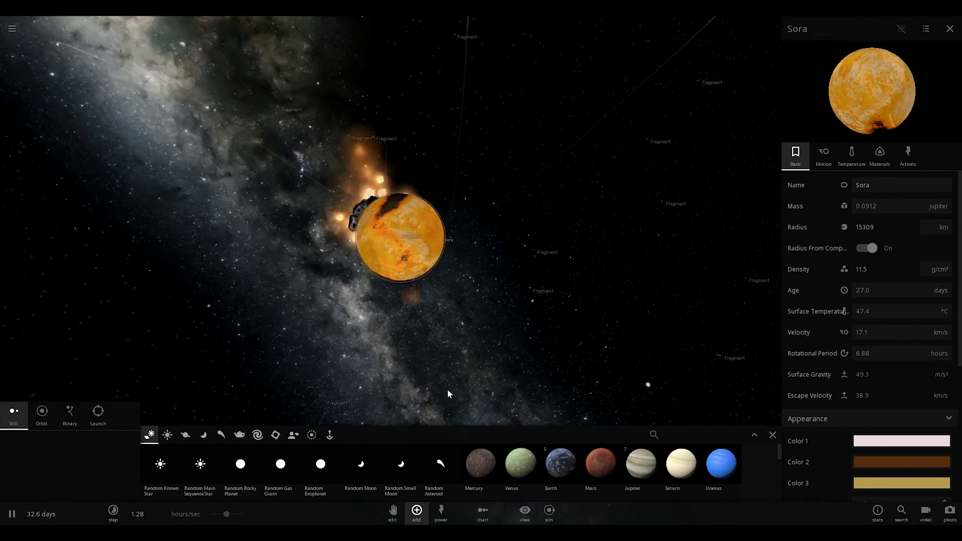
pyautogui.click(879, 159)
pyautogui.click(795, 160)
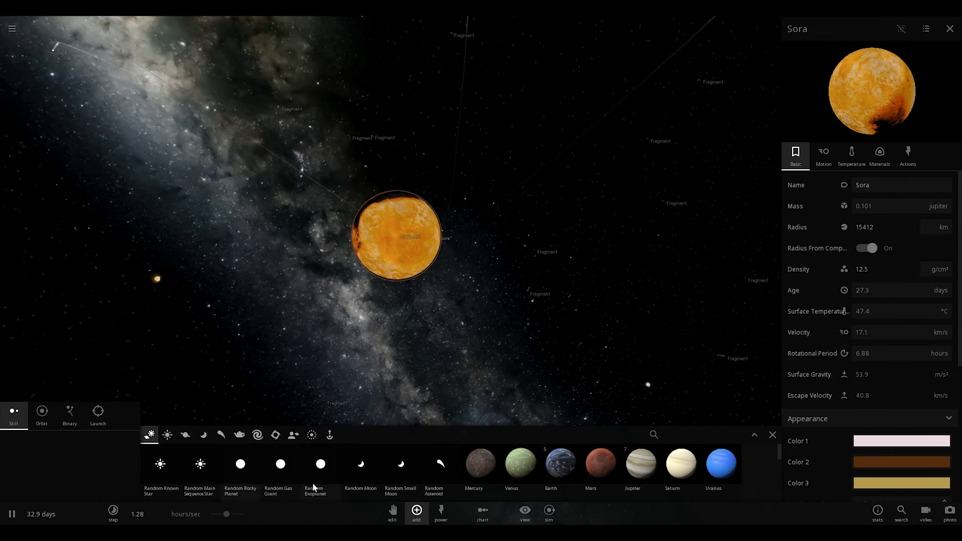
# Merge one more random exoplanet and a random rocky planet into Sora, then view its temperature.
pyautogui.click(317, 481)
pyautogui.click(403, 240)
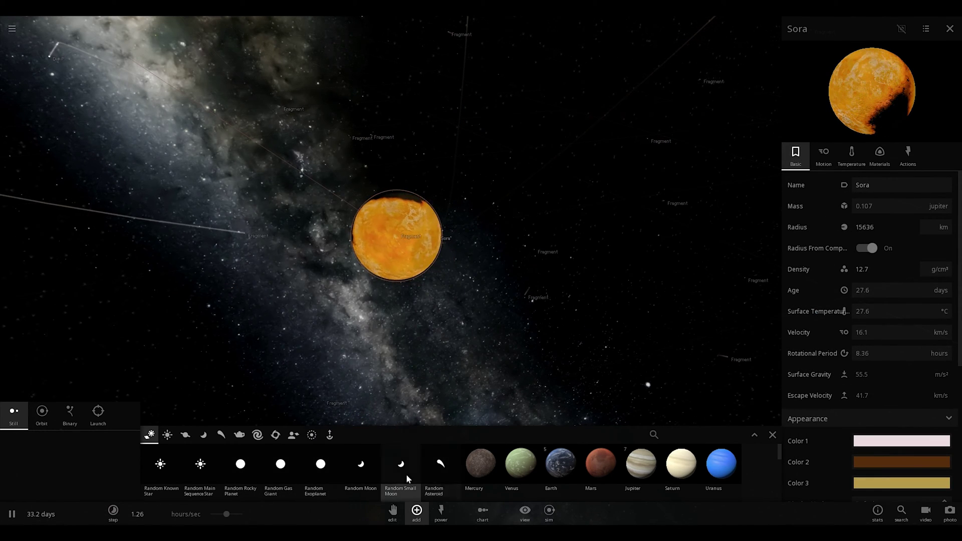
pyautogui.moveTo(240, 464); pyautogui.dragTo(441, 272)
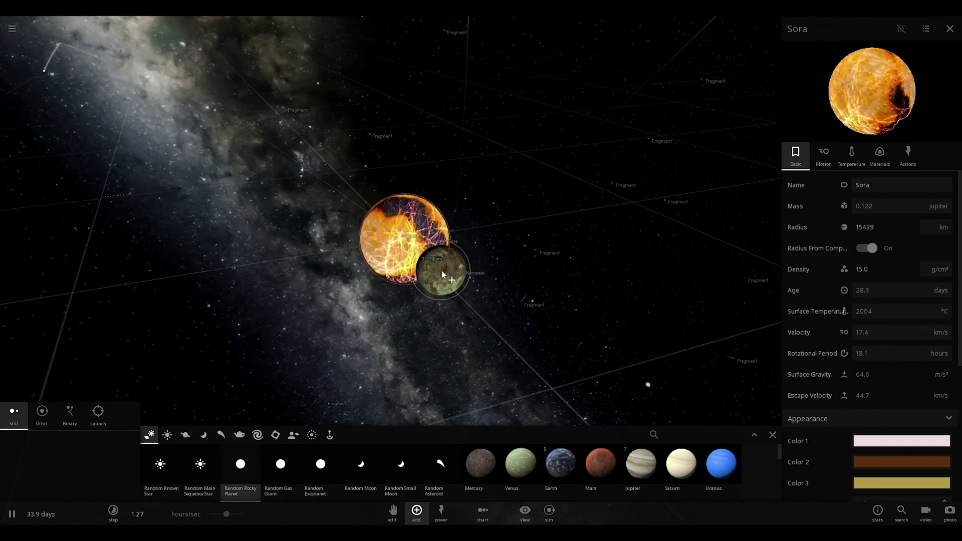
pyautogui.click(441, 271)
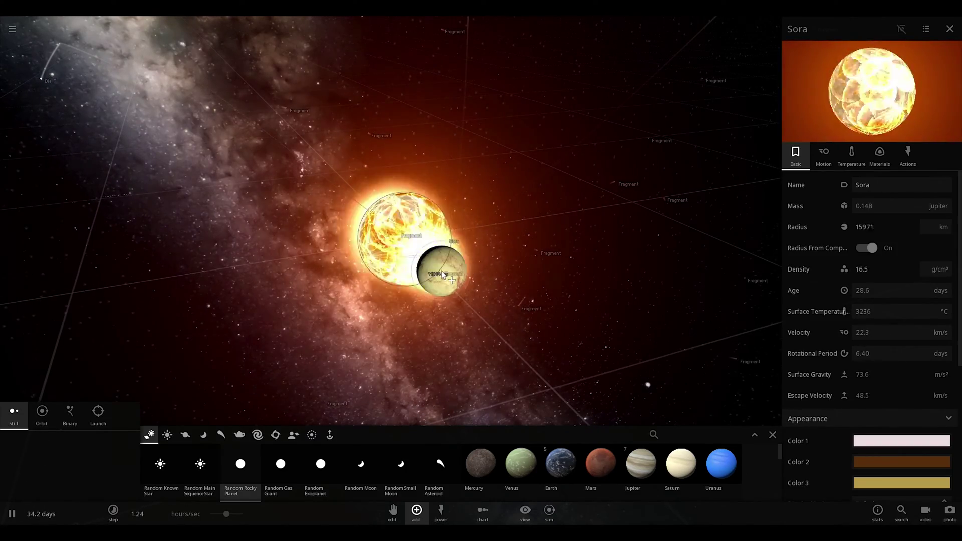
pyautogui.click(851, 155)
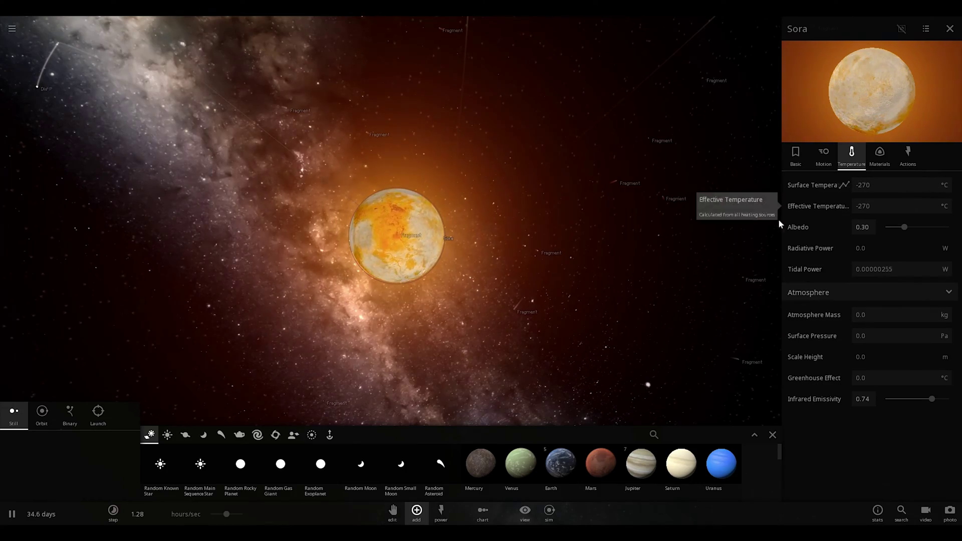
# Drop seven random rocky planets beside and onto Sora, then view its basic properties.
pyautogui.click(241, 469)
pyautogui.click(387, 281)
pyautogui.click(469, 264)
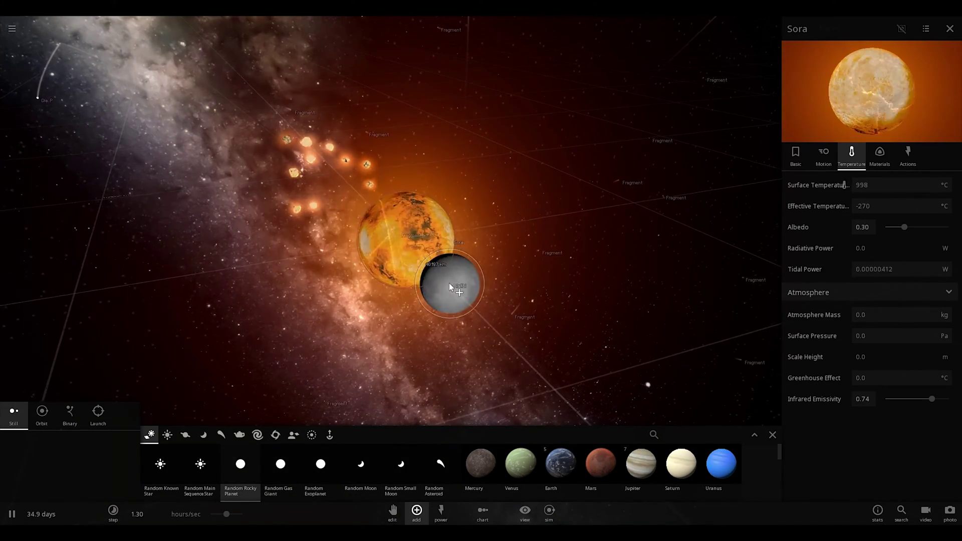
pyautogui.click(446, 288)
pyautogui.click(424, 308)
pyautogui.click(426, 312)
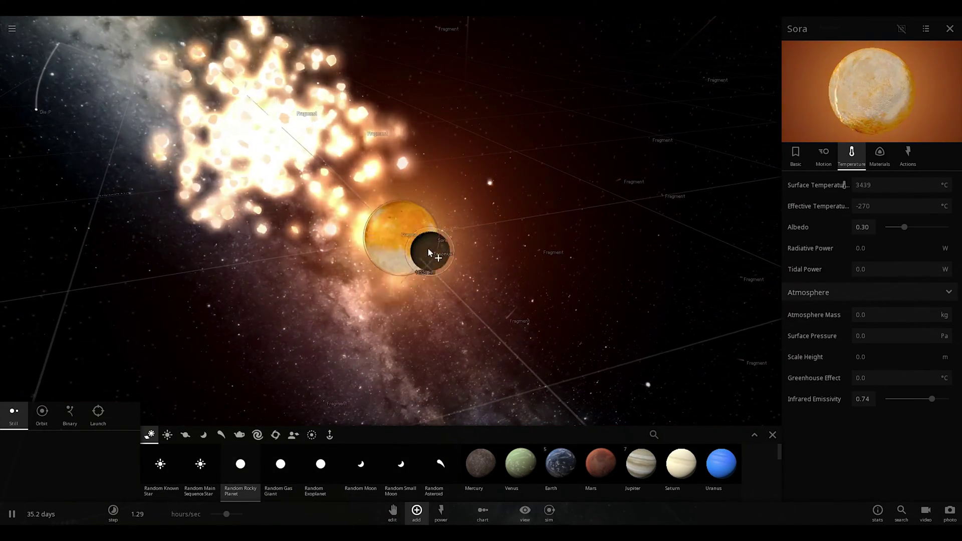
pyautogui.click(402, 240)
pyautogui.click(402, 241)
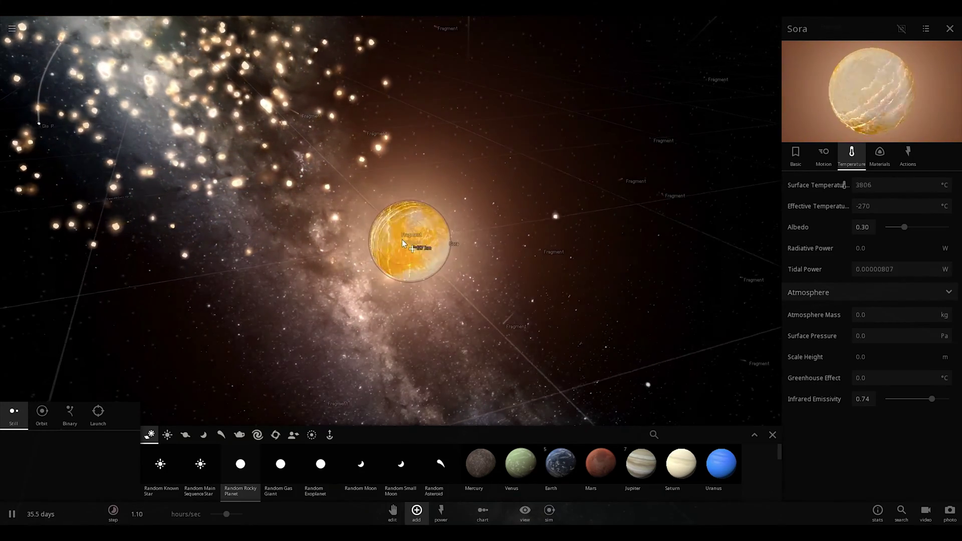
pyautogui.click(797, 163)
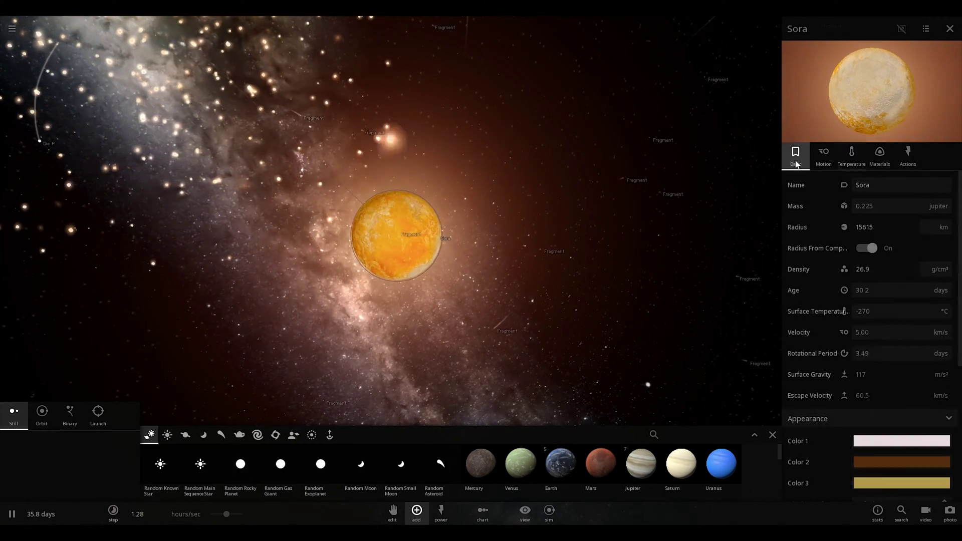
# Crash nine more random rocky planets into Sora.
pyautogui.click(241, 472)
pyautogui.click(403, 242)
pyautogui.click(403, 242)
pyautogui.click(403, 242)
pyautogui.click(403, 243)
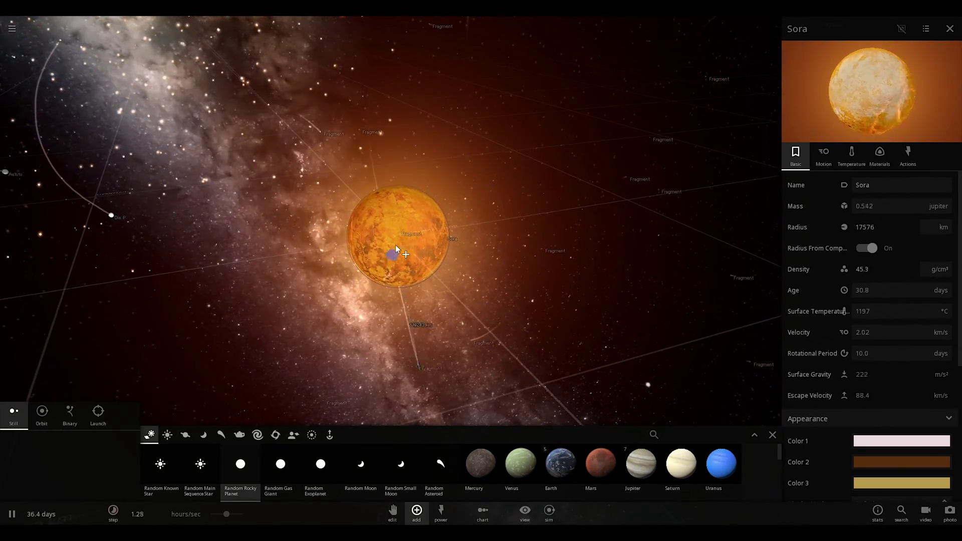
pyautogui.click(399, 250)
pyautogui.click(441, 275)
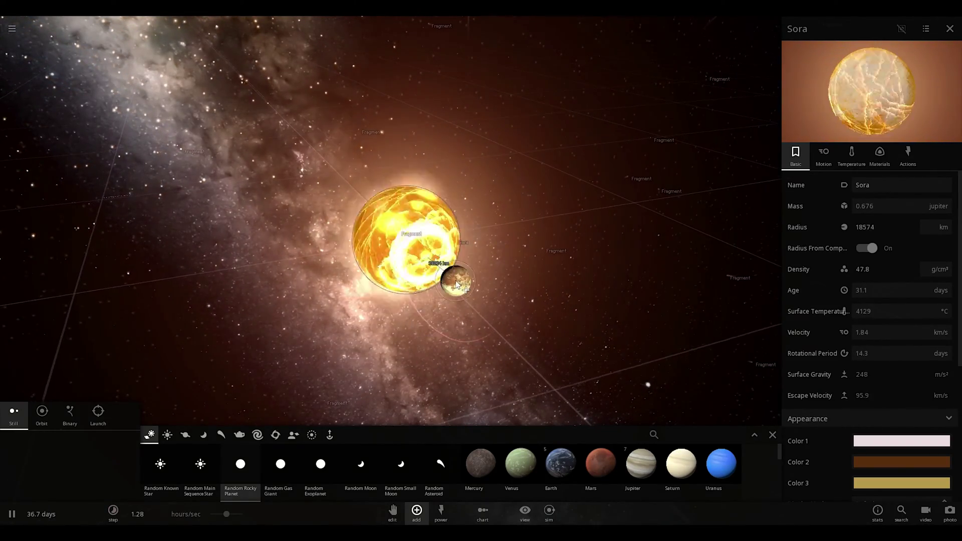
pyautogui.click(460, 286)
pyautogui.click(493, 299)
pyautogui.click(493, 303)
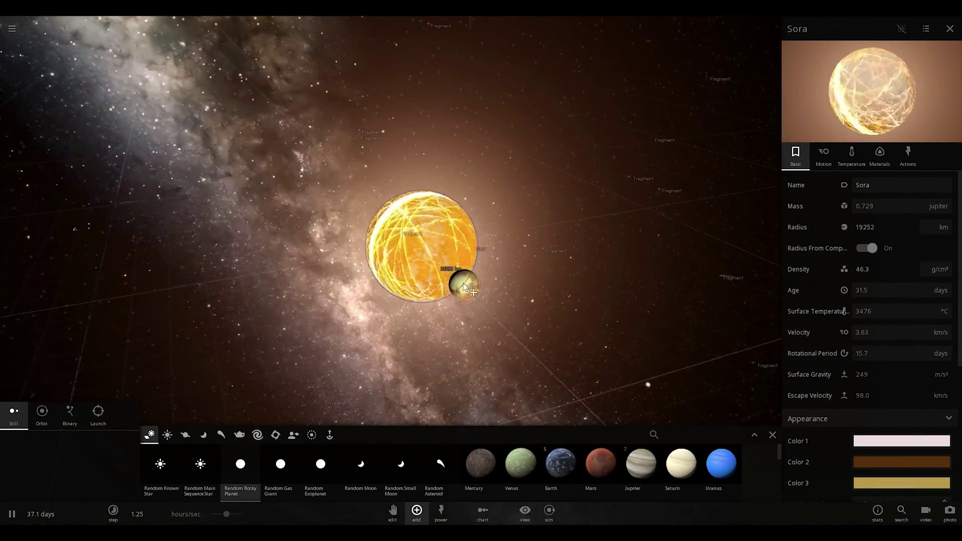
# Drop a handful of random exoplanets onto Sora, then stop placing bodies.
pyautogui.click(437, 262)
pyautogui.click(321, 465)
pyautogui.click(454, 281)
pyautogui.click(585, 234)
pyautogui.click(417, 255)
pyautogui.click(419, 252)
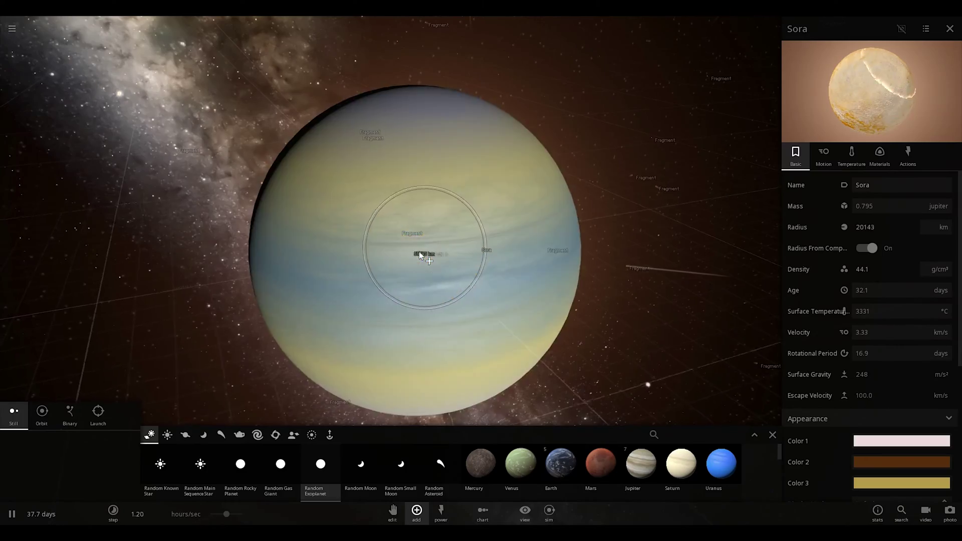
pyautogui.press('Escape')
# Crash six more random rocky planets into Sora, bringing it to 1.00 Jupiter mass.
pyautogui.click(200, 466)
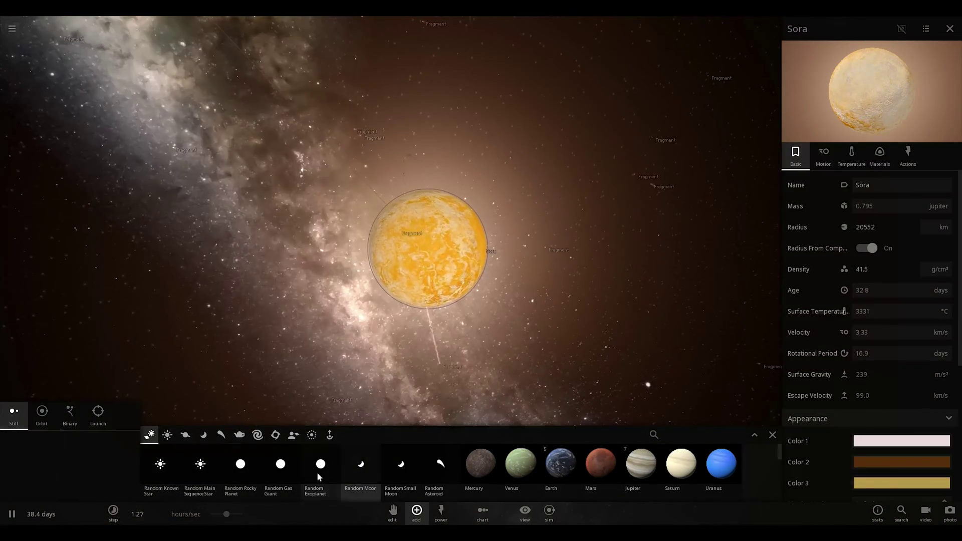
pyautogui.click(236, 471)
pyautogui.click(407, 245)
pyautogui.click(423, 254)
pyautogui.click(439, 258)
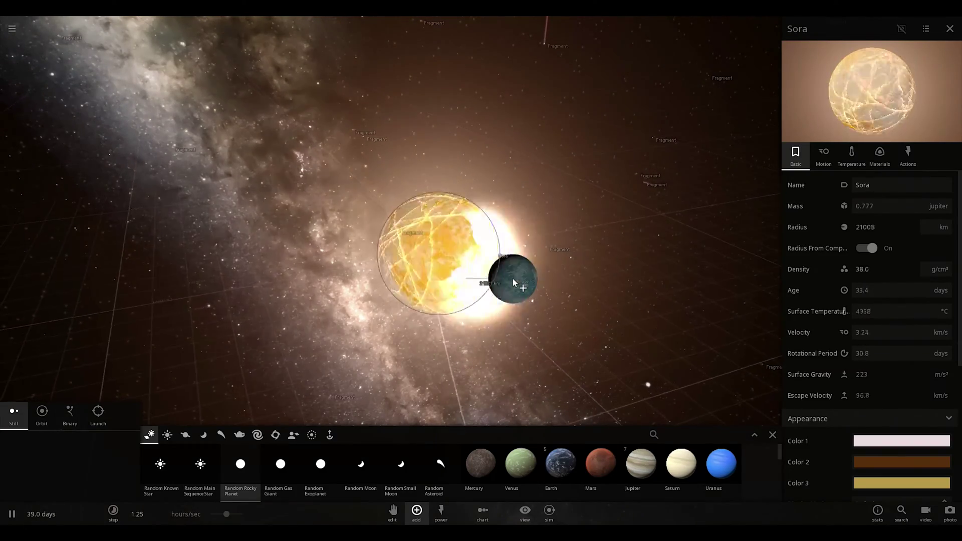
pyautogui.click(512, 279)
pyautogui.click(489, 278)
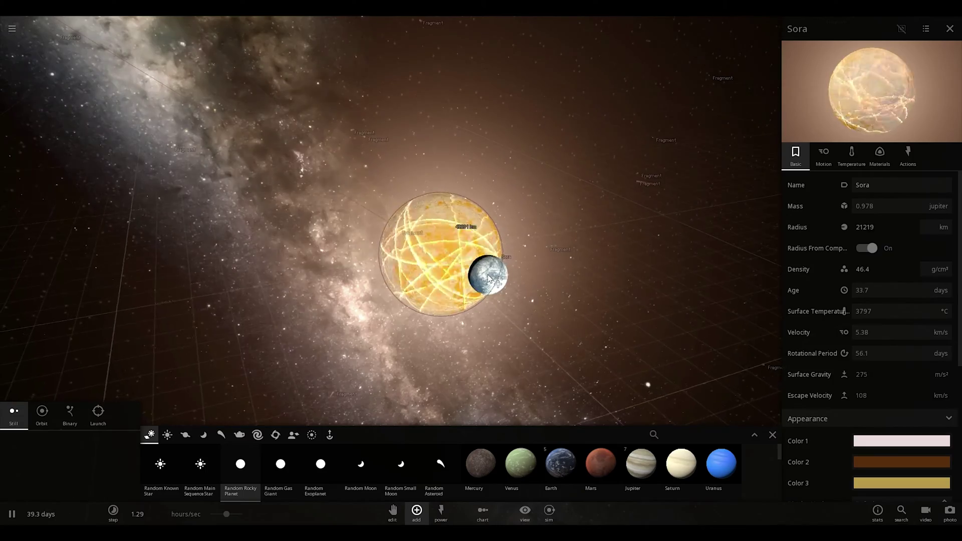
pyautogui.click(490, 280)
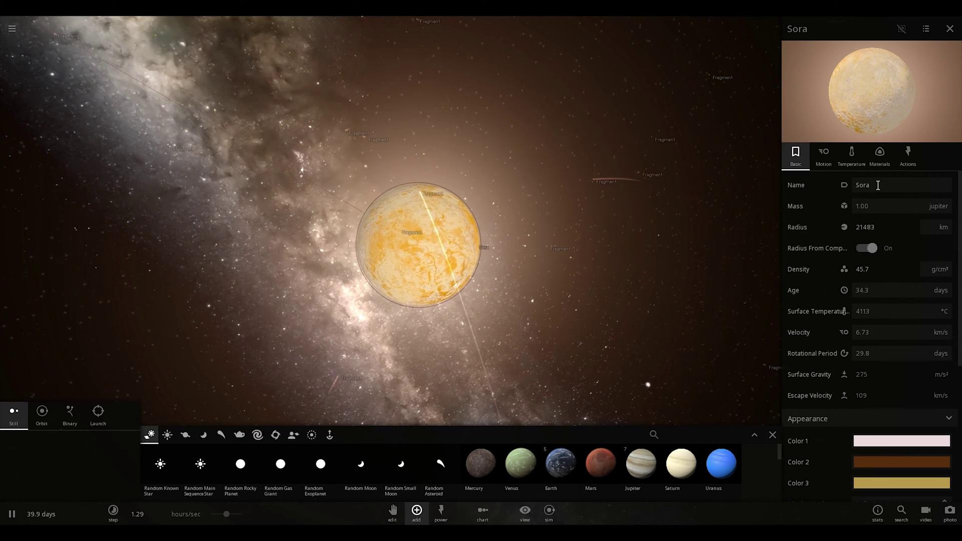
pyautogui.click(851, 159)
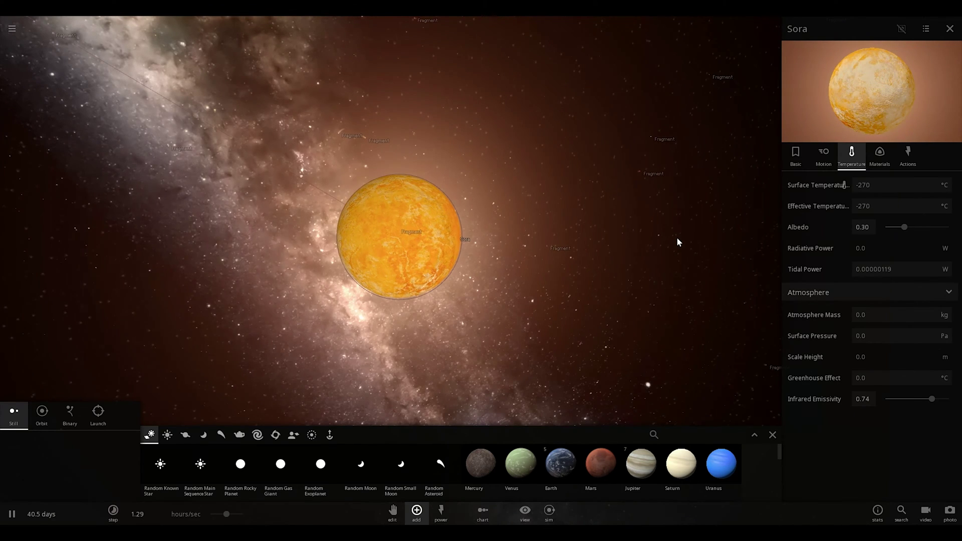
pyautogui.click(799, 166)
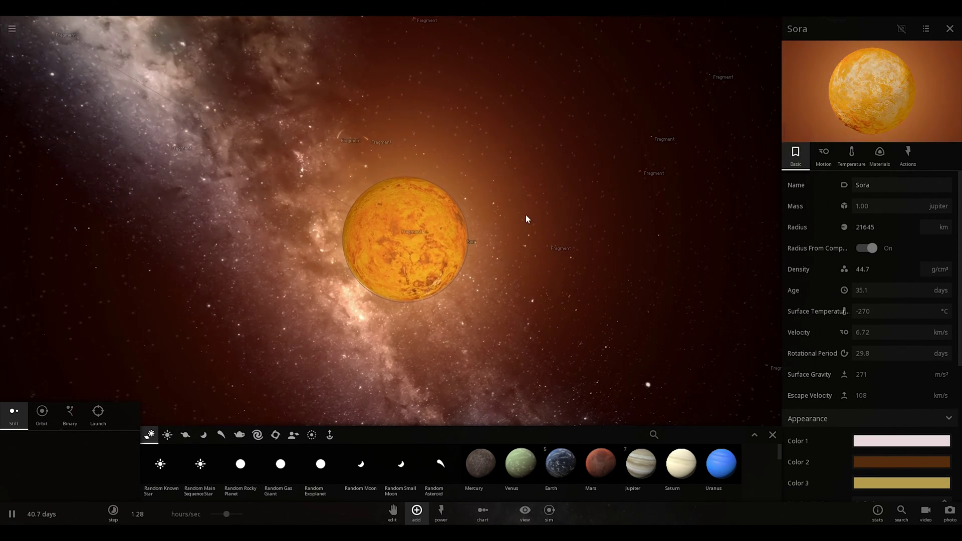
pyautogui.click(885, 168)
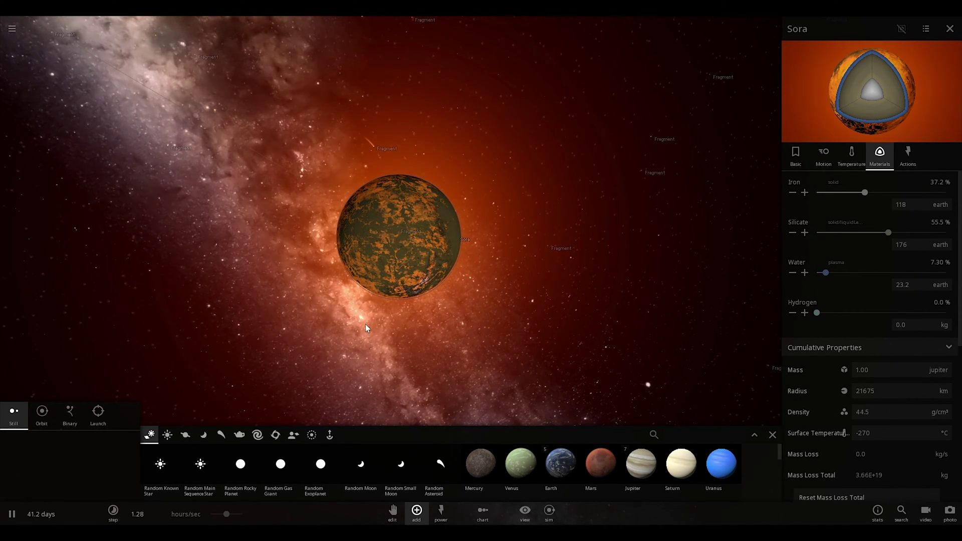
pyautogui.click(841, 158)
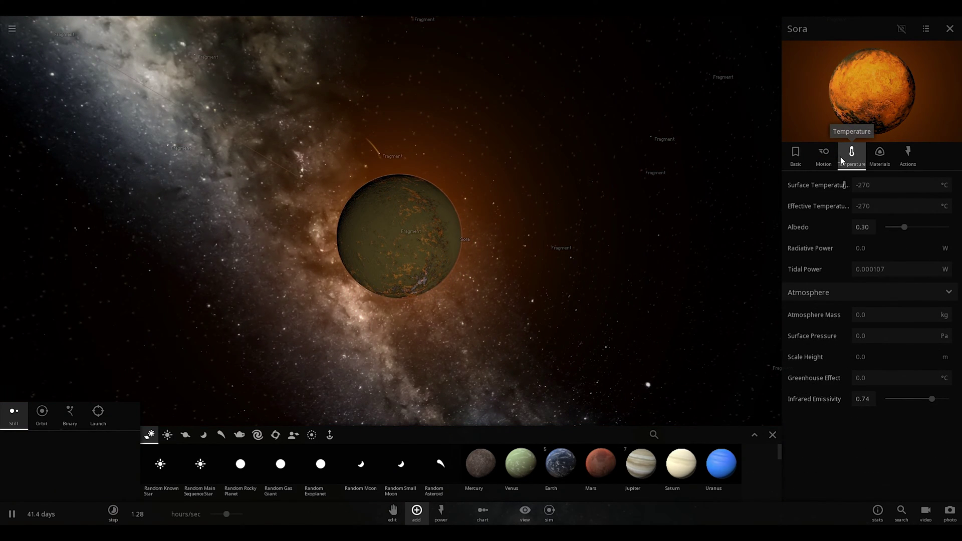
pyautogui.click(795, 160)
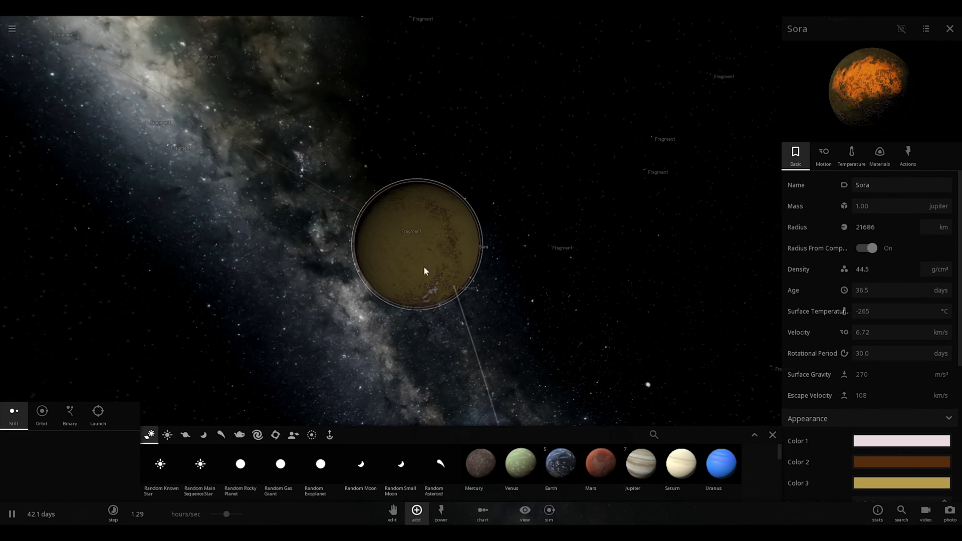
# Save Sora as an object named 'Sora' and look for it among User Objects.
pyautogui.click(902, 158)
pyautogui.click(841, 206)
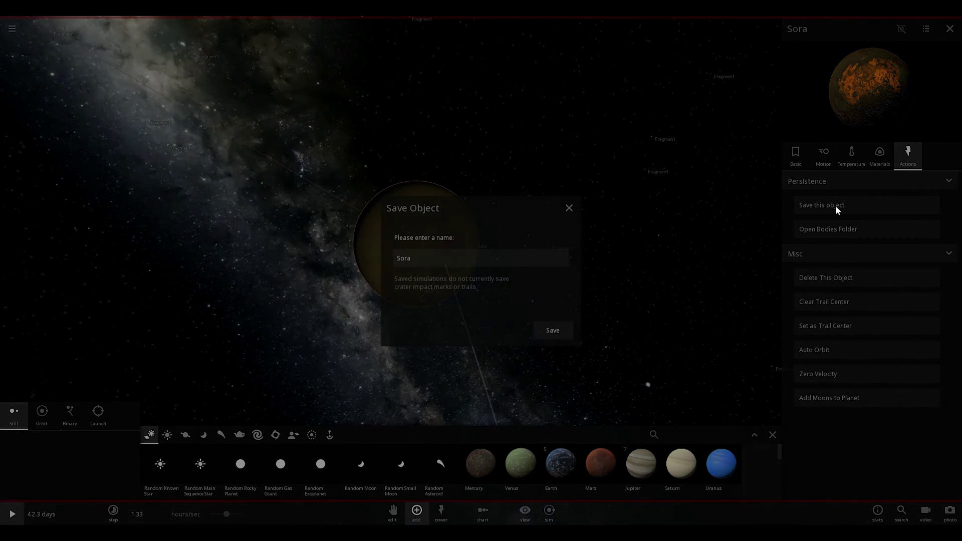
pyautogui.click(546, 329)
pyautogui.click(311, 436)
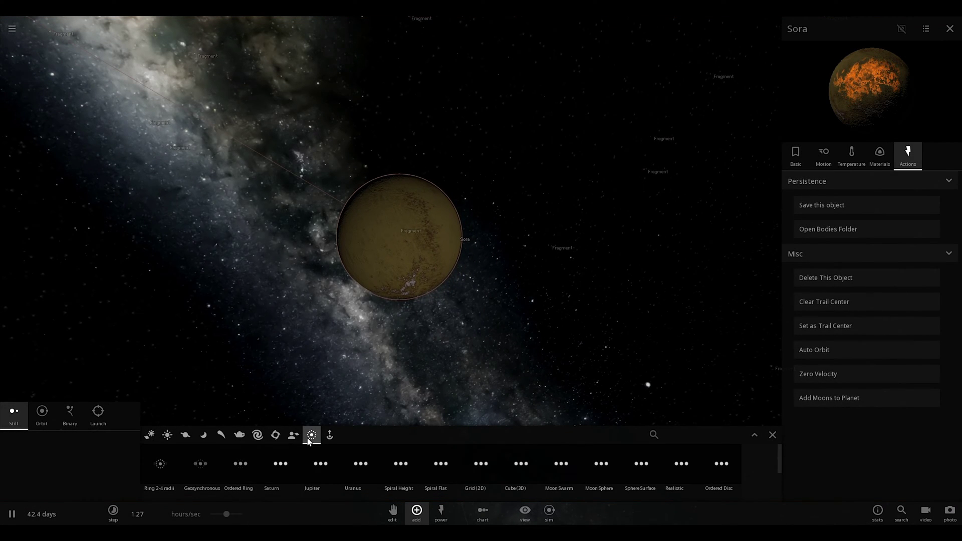
pyautogui.click(294, 435)
# Save Sora again from its Actions panel, then close its properties panel.
pyautogui.click(852, 302)
pyautogui.click(891, 162)
pyautogui.click(902, 162)
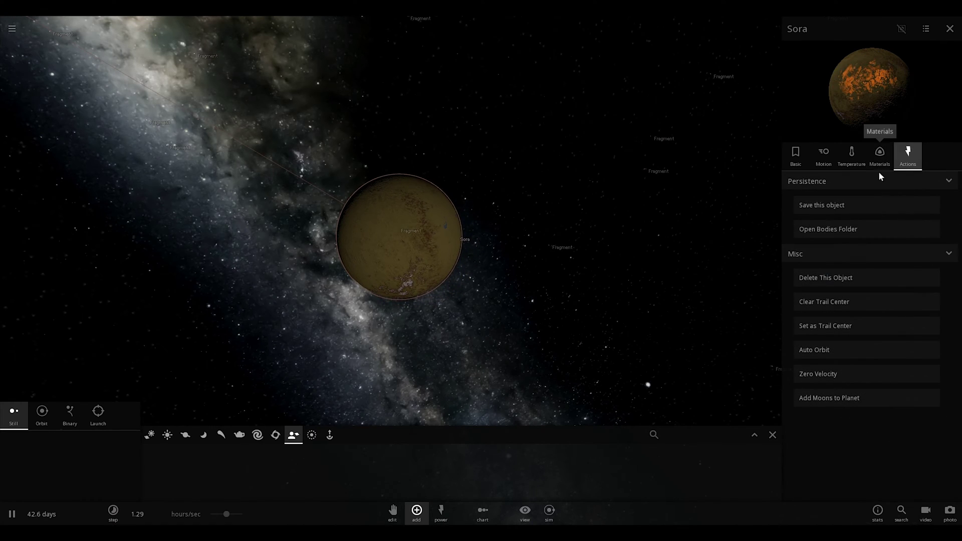
pyautogui.click(851, 208)
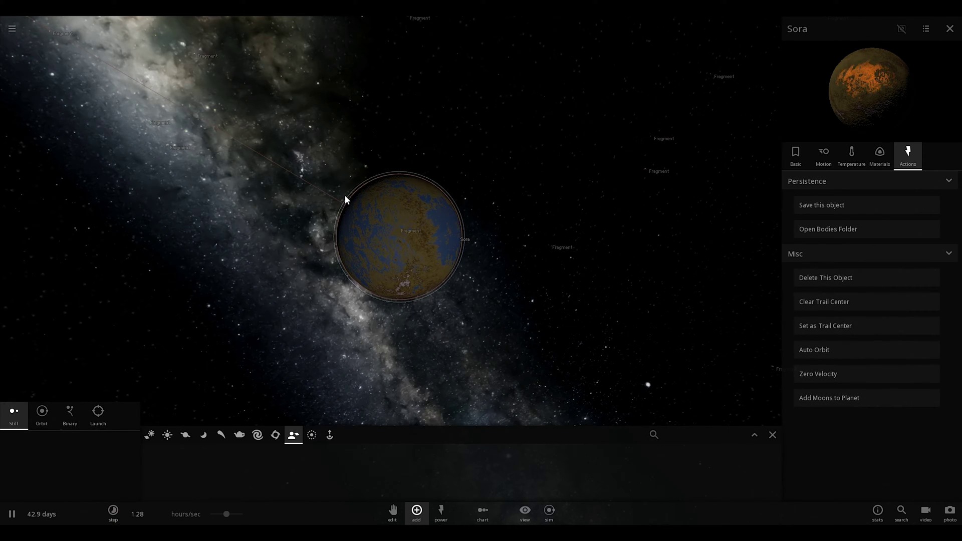
pyautogui.click(732, 214)
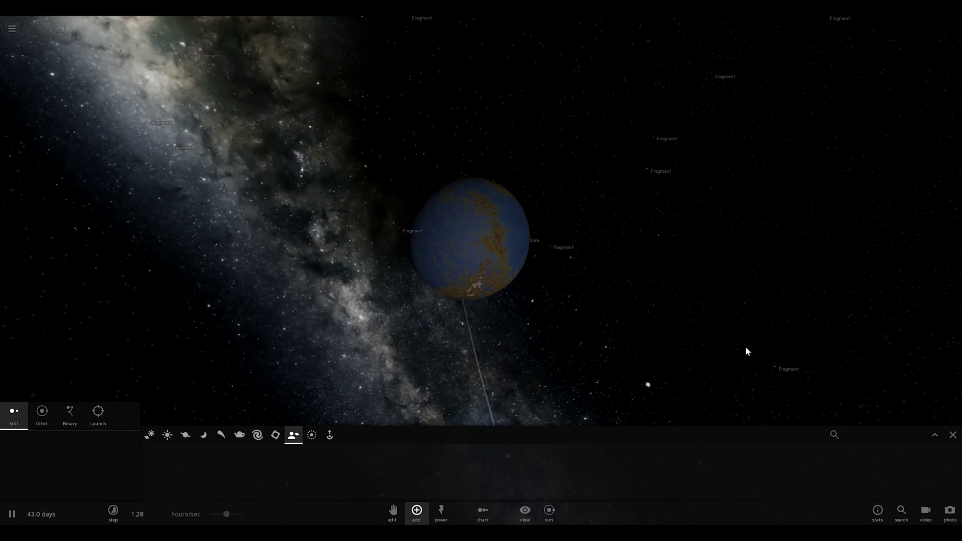
# Start a new empty simulation and check the saved User Objects in the Add bar.
pyautogui.click(12, 29)
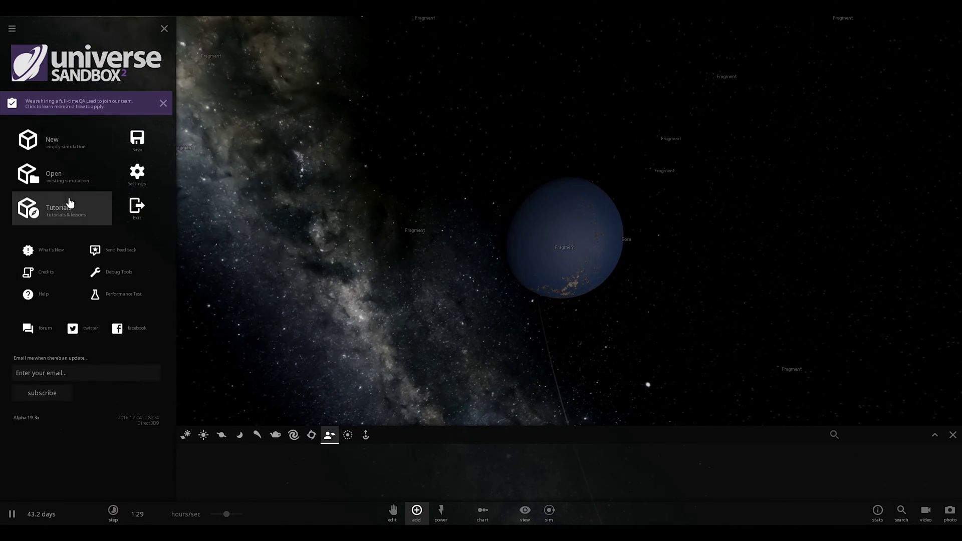
pyautogui.click(70, 147)
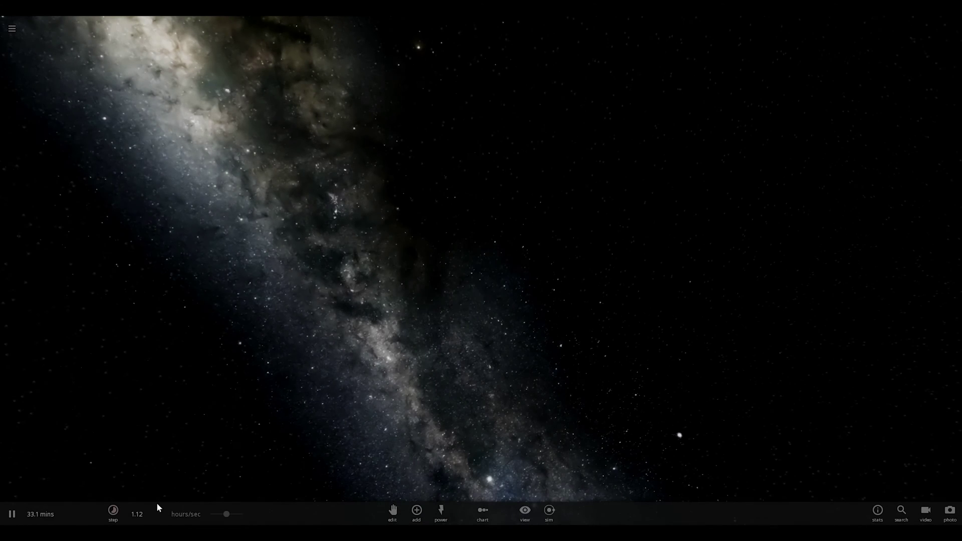
pyautogui.click(425, 521)
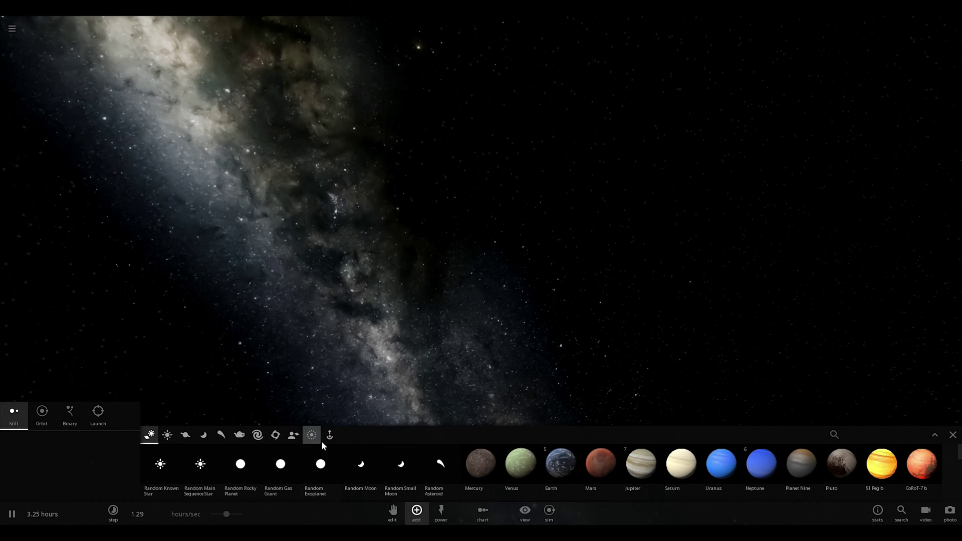
pyautogui.click(293, 438)
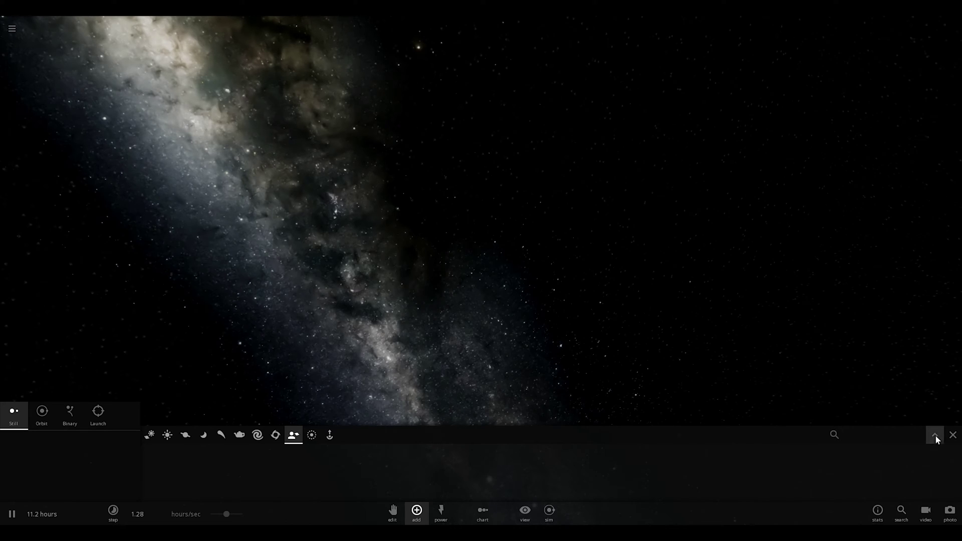
# Browse to the Launch bodies list and choose Jupiter.
pyautogui.click(276, 436)
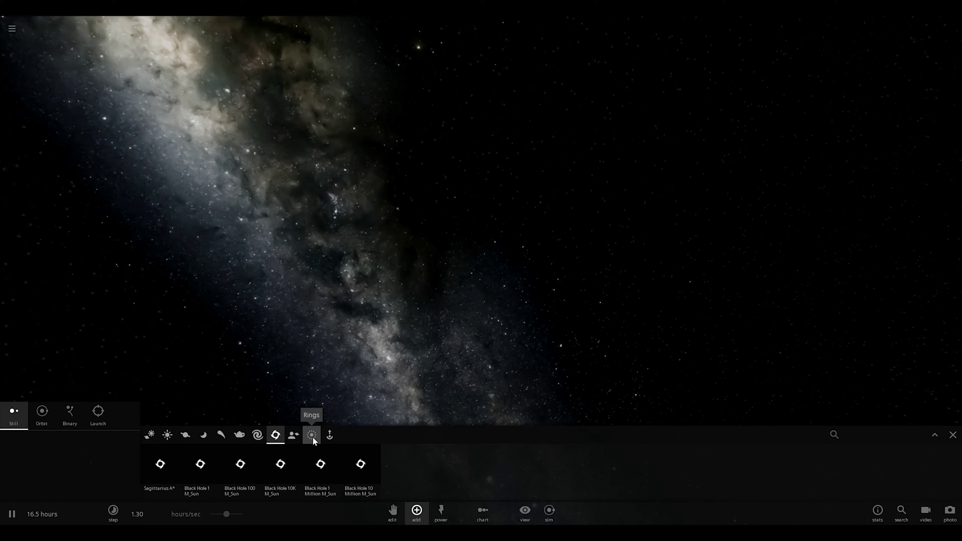
pyautogui.click(330, 435)
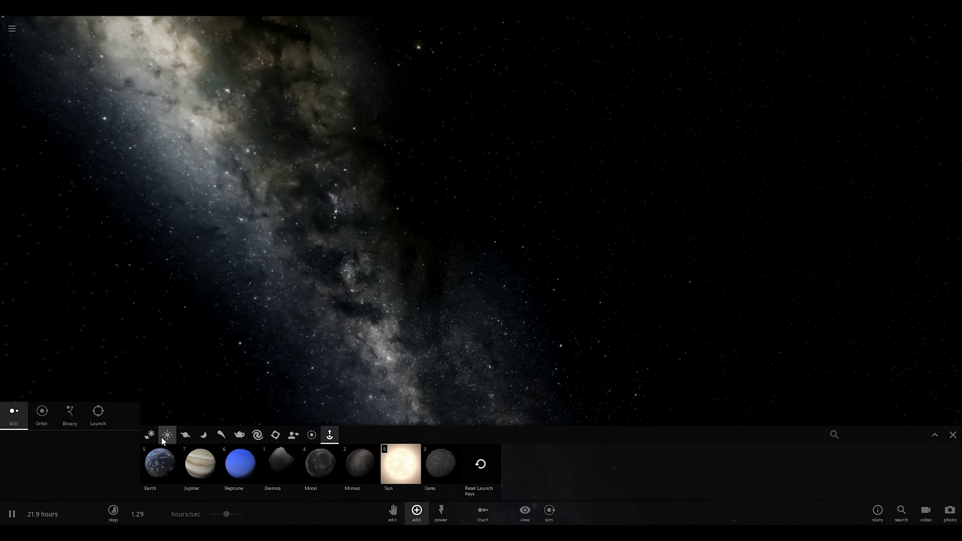
pyautogui.moveTo(208, 475)
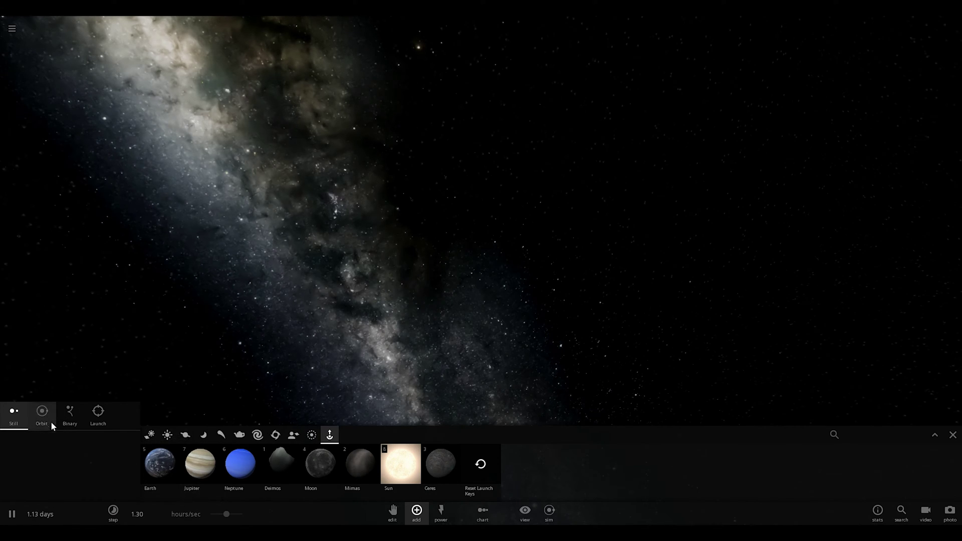
pyautogui.click(195, 477)
# Place Jupiter in empty space and inspect its motion and basic properties.
pyautogui.click(471, 226)
pyautogui.click(448, 213)
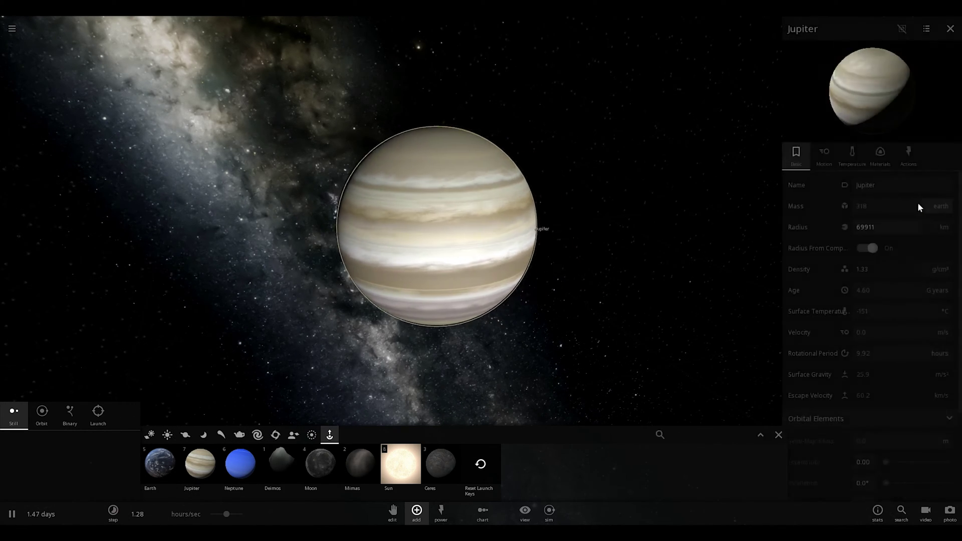
pyautogui.click(824, 155)
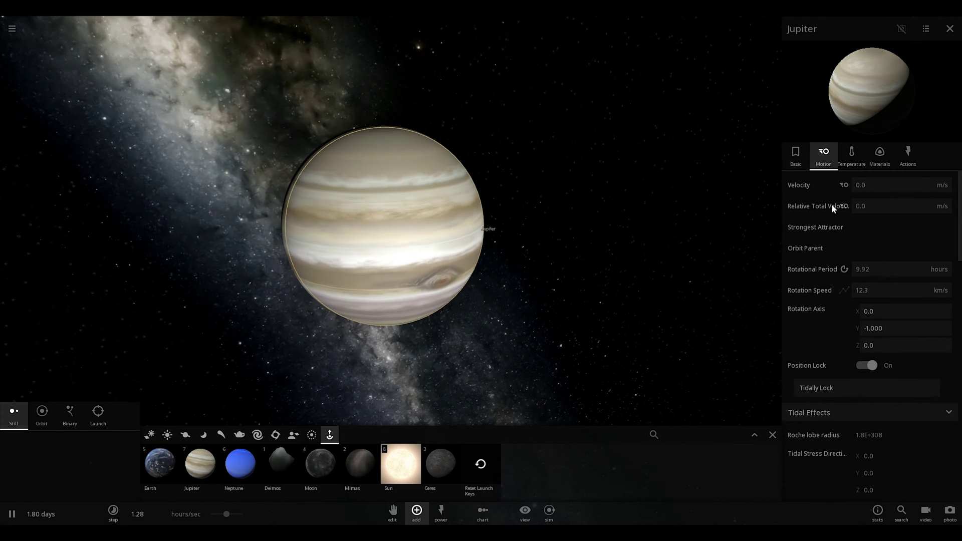
pyautogui.click(787, 160)
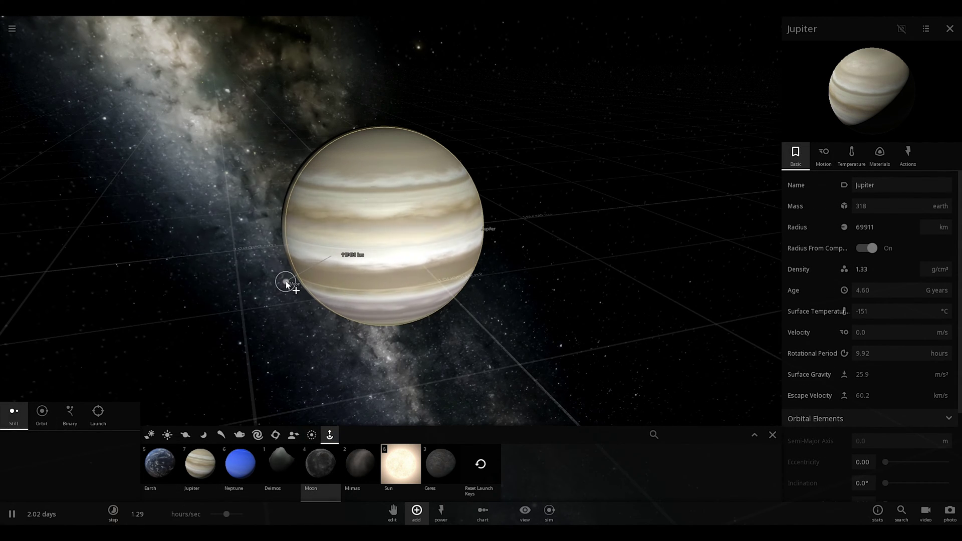
pyautogui.click(166, 457)
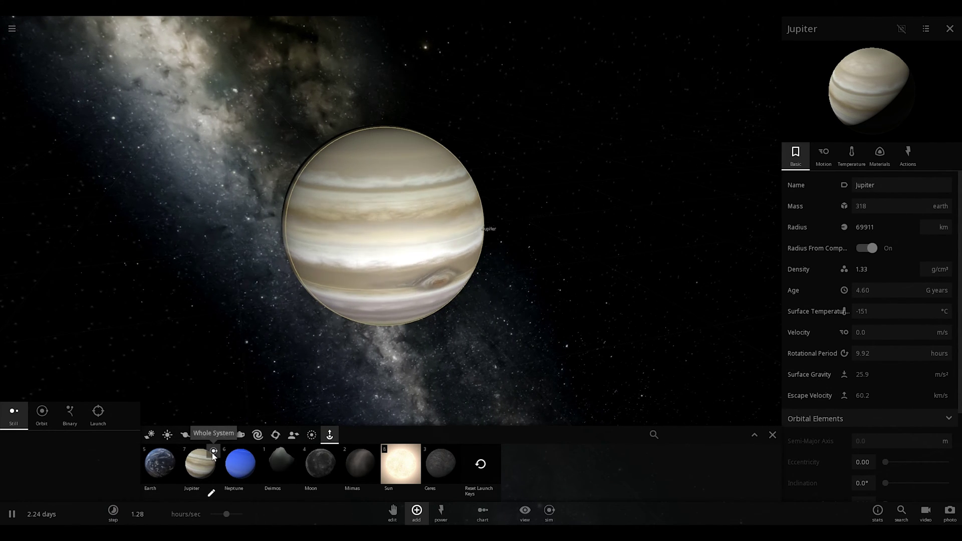
pyautogui.click(201, 464)
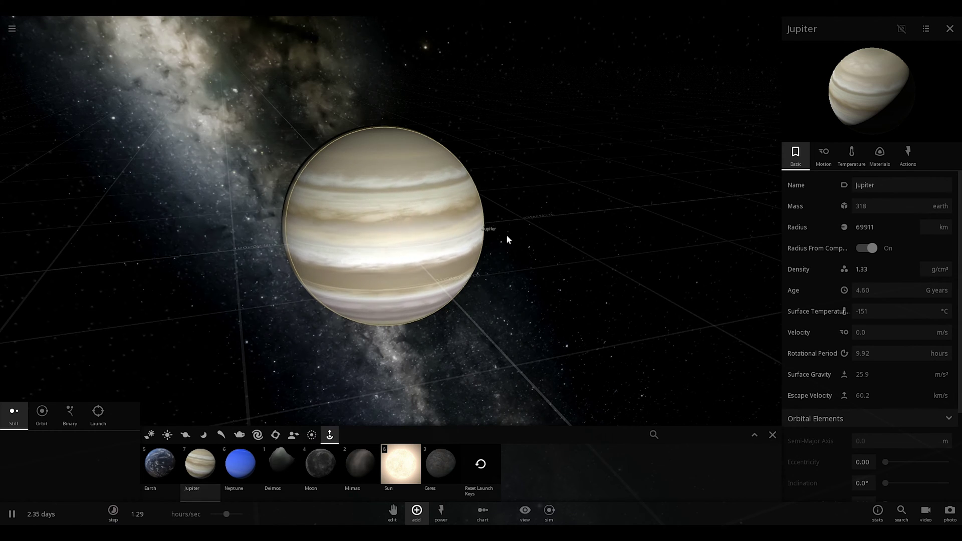
# Put a Neptune into orbit around Jupiter and inspect its temperature and motion properties.
pyautogui.click(223, 473)
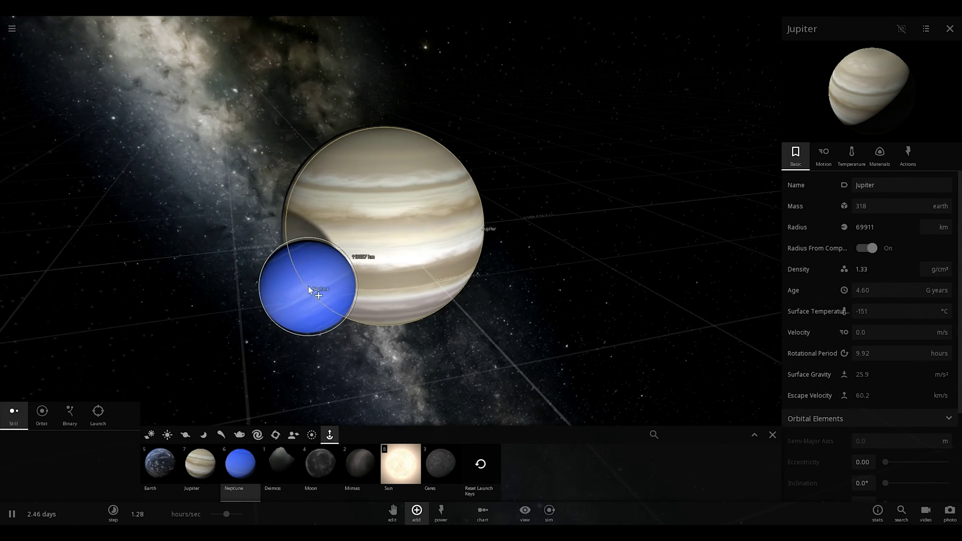
pyautogui.click(42, 412)
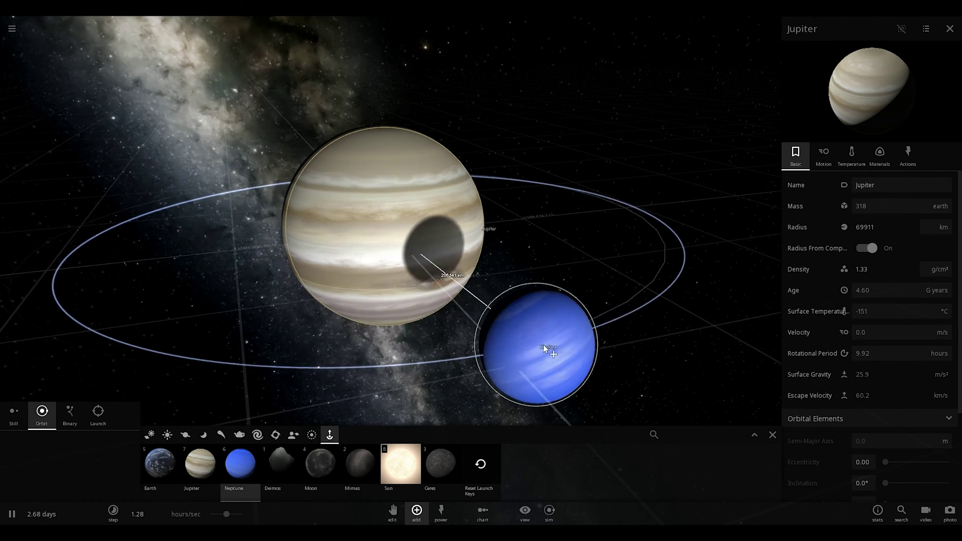
pyautogui.click(585, 305)
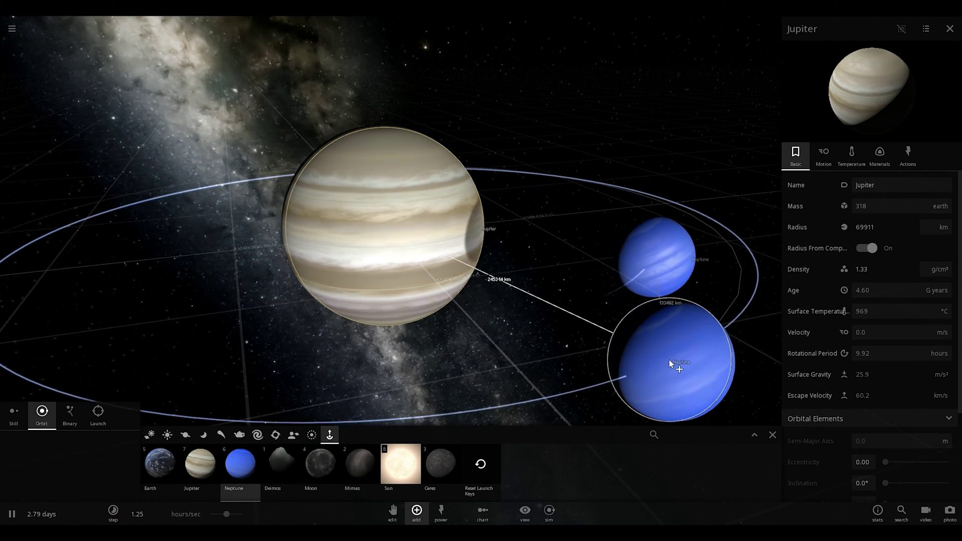
pyautogui.rightClick(657, 323)
pyautogui.click(600, 198)
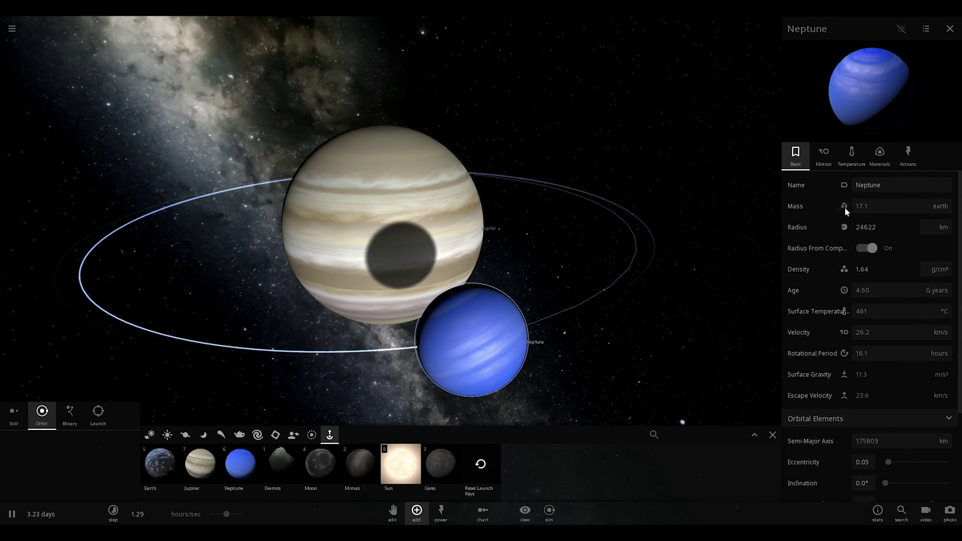
pyautogui.click(852, 156)
pyautogui.click(819, 157)
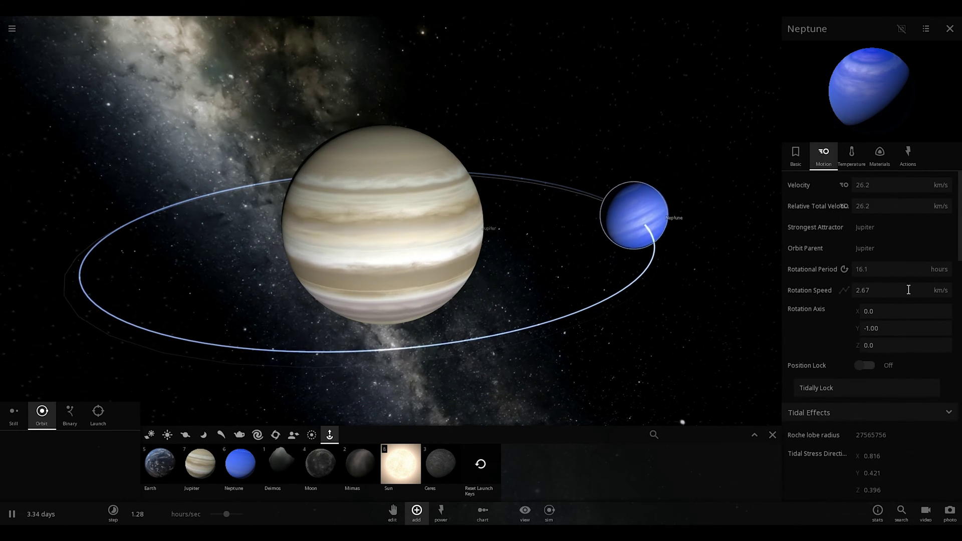
pyautogui.moveTo(898, 188)
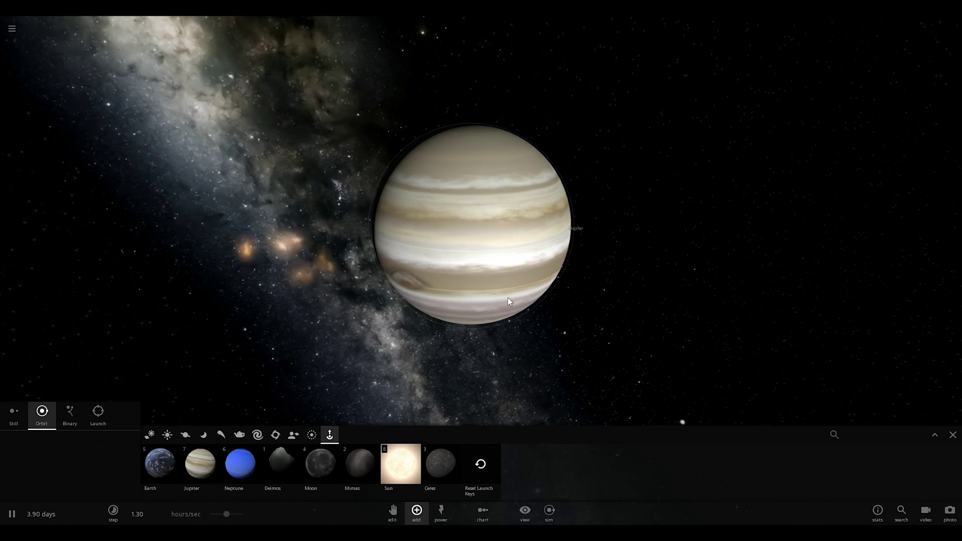
# Select Jupiter and show its temperature properties.
pyautogui.click(160, 464)
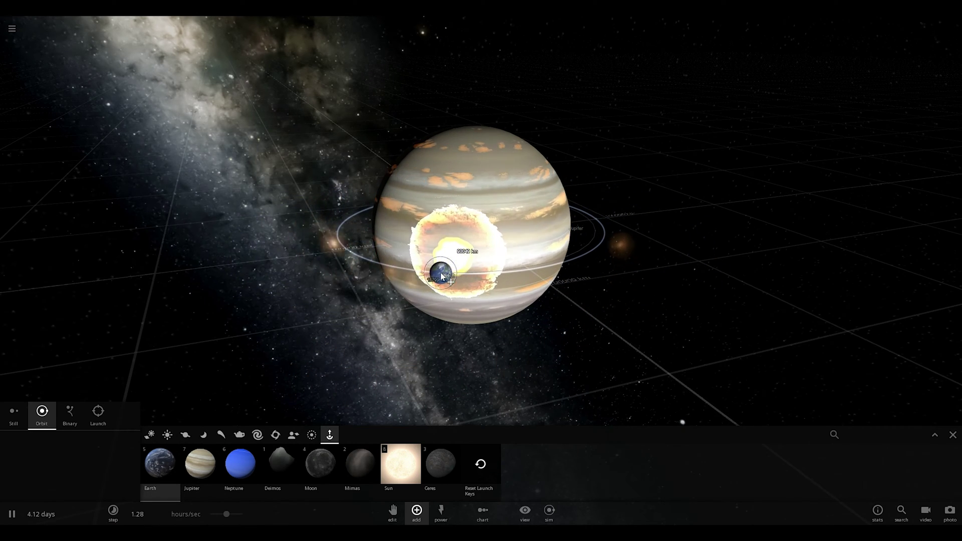
pyautogui.press('Escape')
pyautogui.click(494, 221)
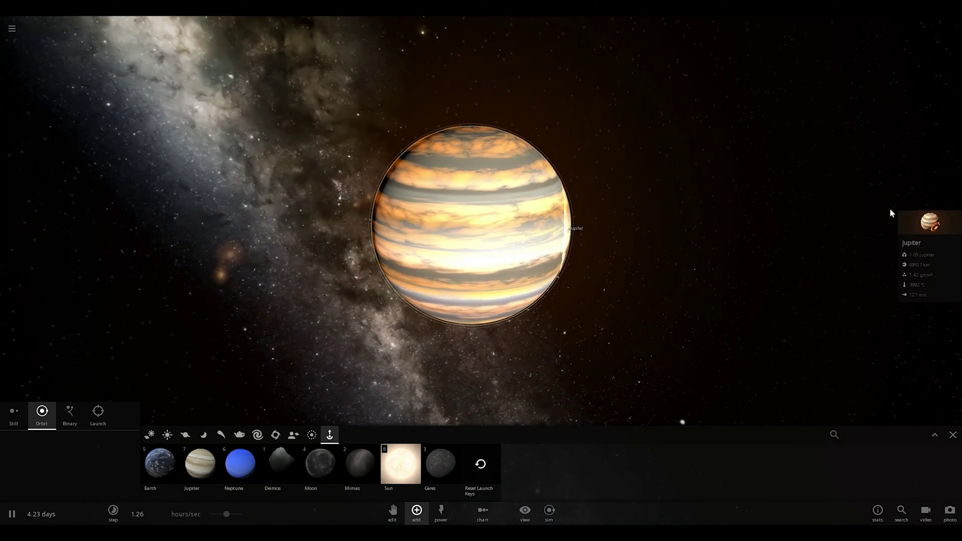
pyautogui.click(925, 221)
pyautogui.click(858, 163)
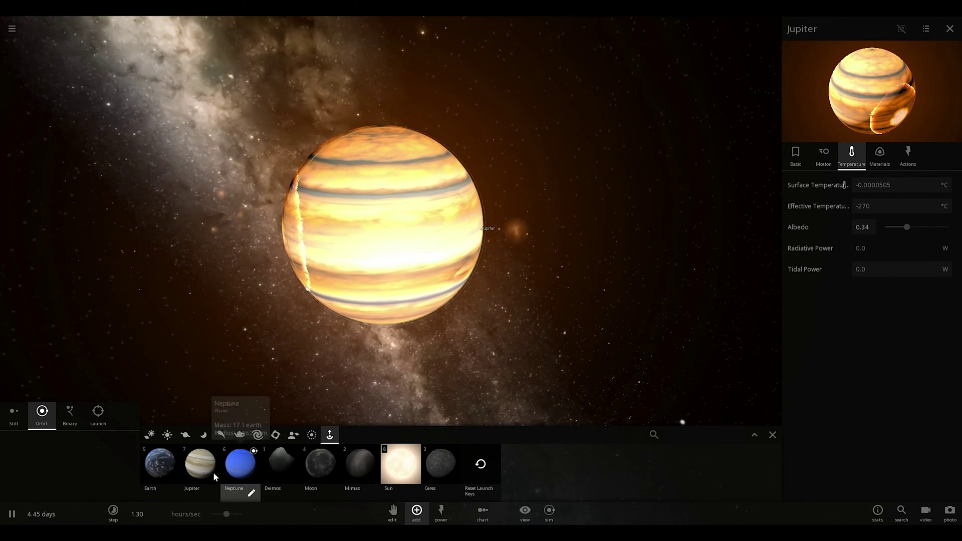
# Place an Earth in a close orbit around Jupiter, where it crashes into debris.
pyautogui.click(159, 463)
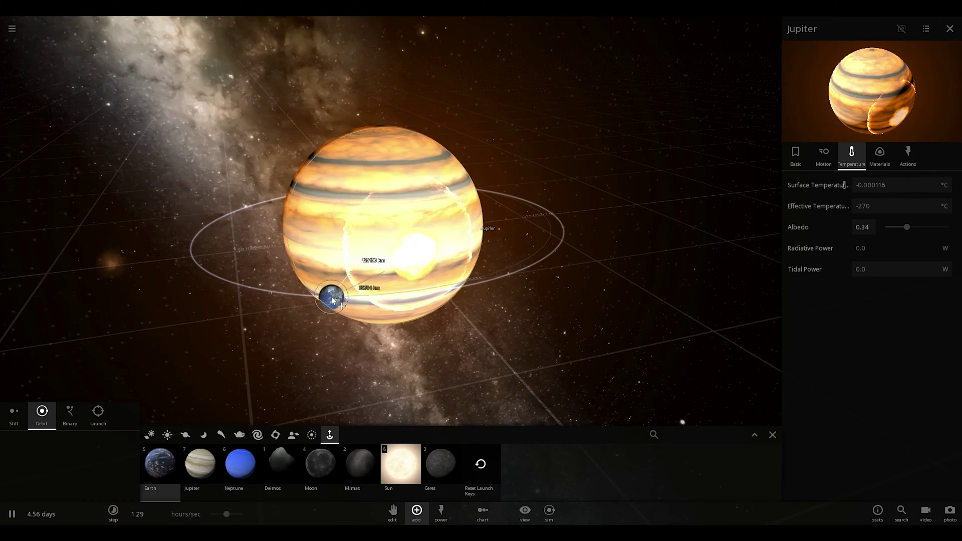
pyautogui.moveTo(297, 306); pyautogui.dragTo(305, 403, button='right')
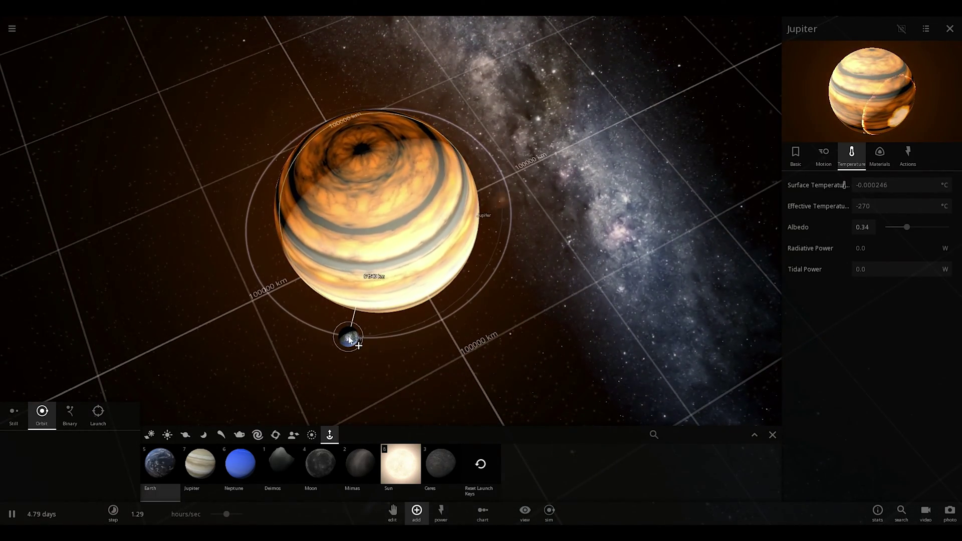
pyautogui.click(349, 339)
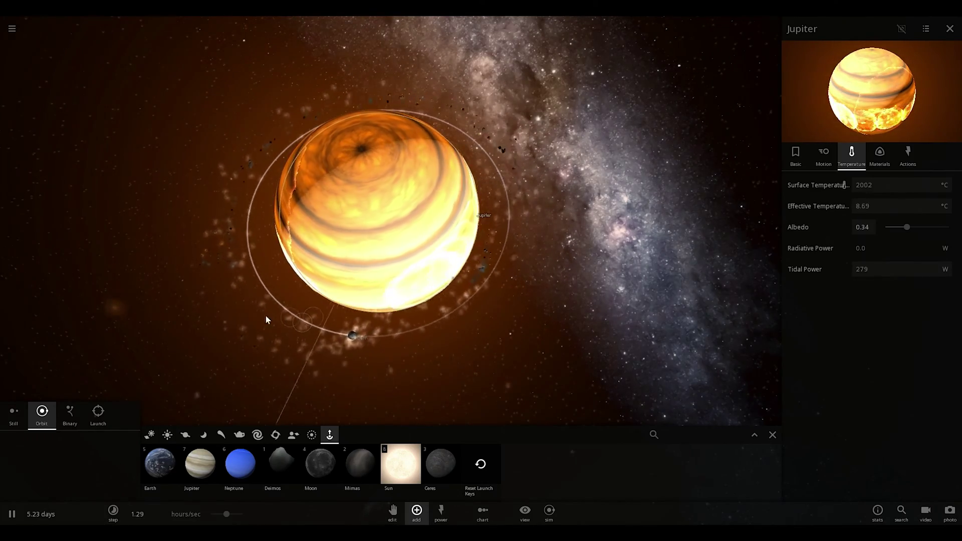
pyautogui.moveTo(593, 356); pyautogui.dragTo(491, 272, button='right')
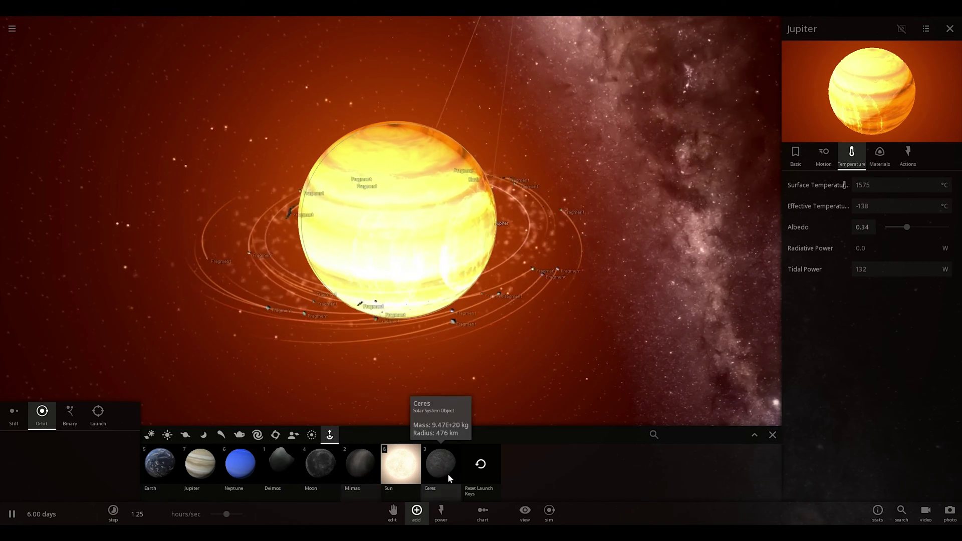
# Add one random rocky planet orbiting Jupiter, then compare Jupiter's basic and temperature properties.
pyautogui.click(277, 436)
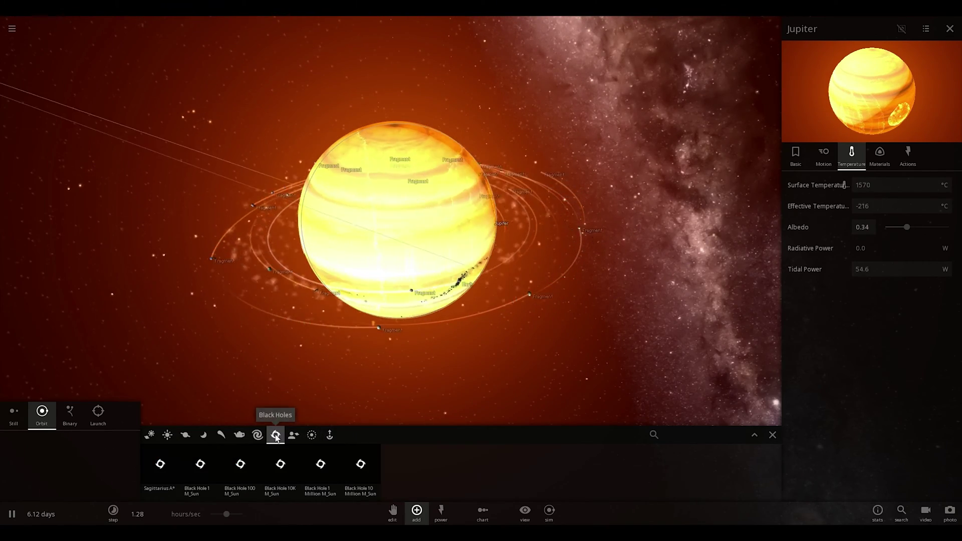
pyautogui.click(184, 437)
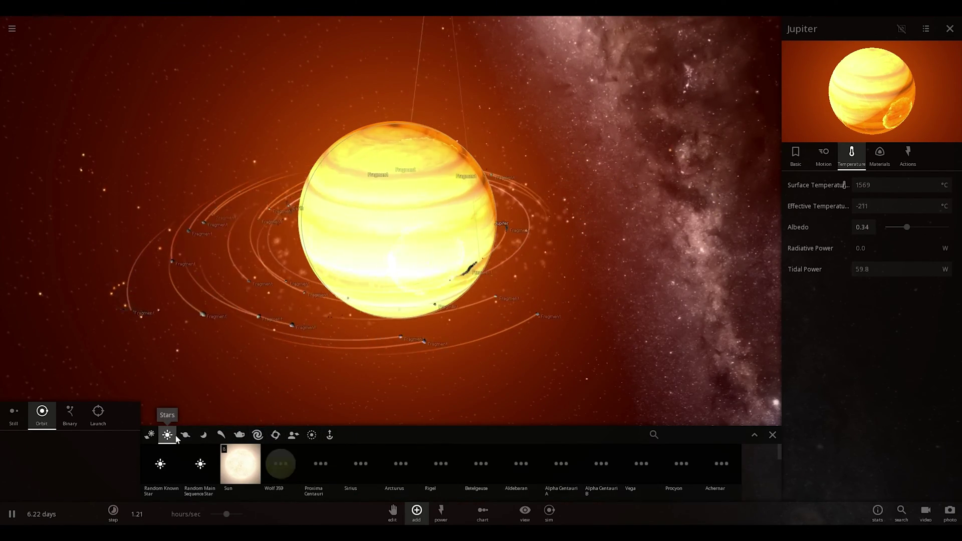
pyautogui.click(150, 435)
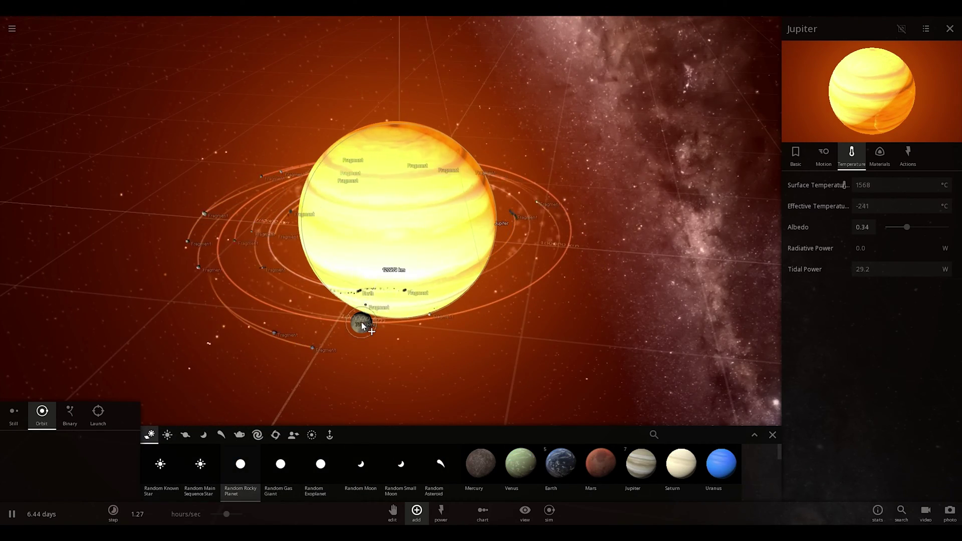
pyautogui.click(293, 269)
pyautogui.press('Escape')
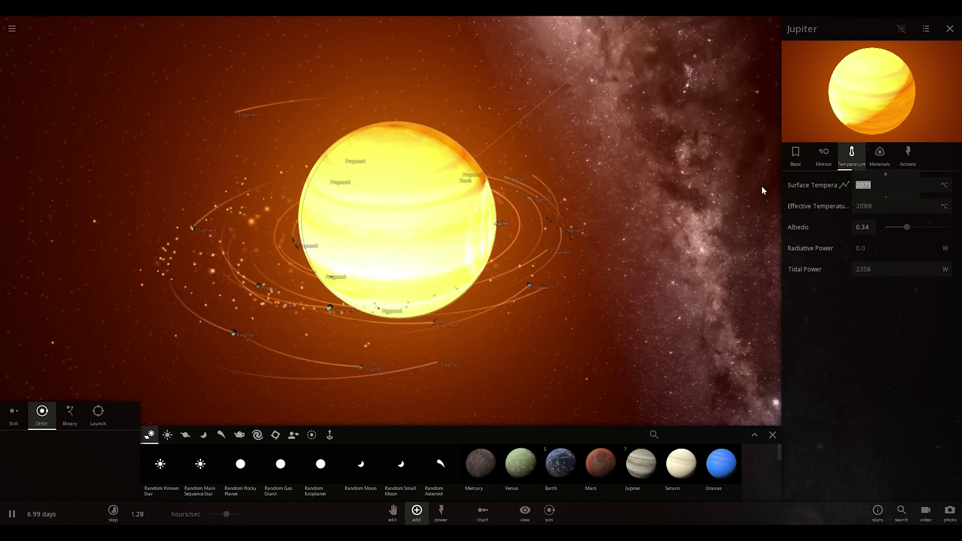
pyautogui.click(797, 159)
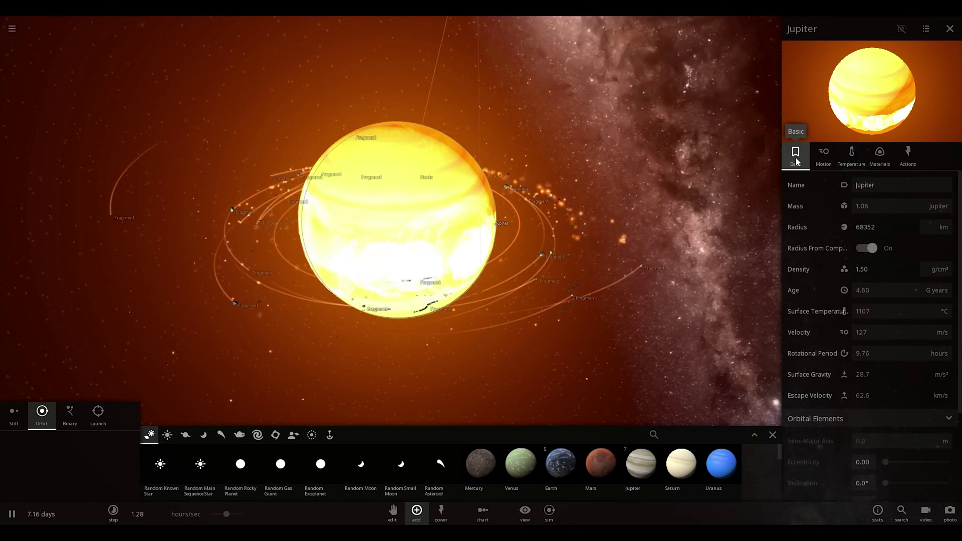
pyautogui.click(851, 161)
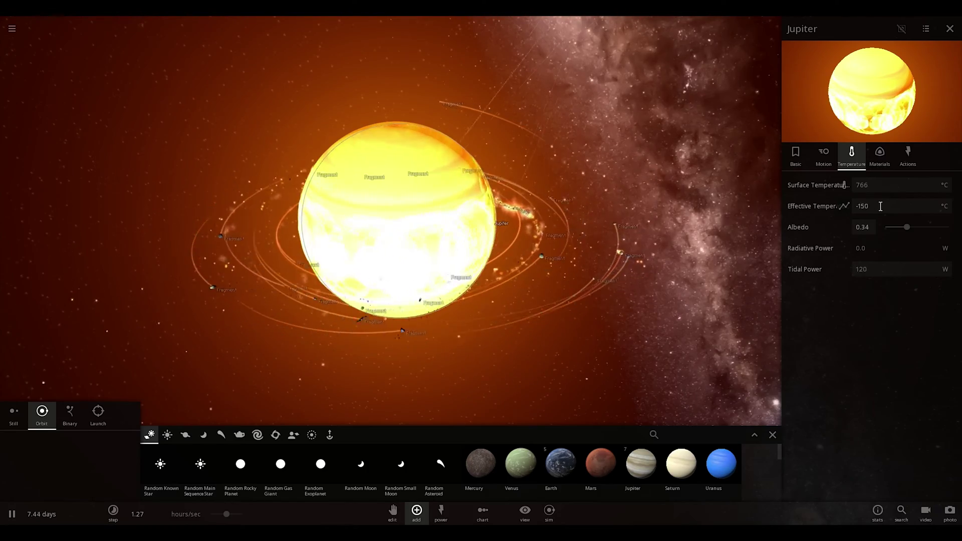
pyautogui.moveTo(307, 367); pyautogui.dragTo(474, 402, button='right')
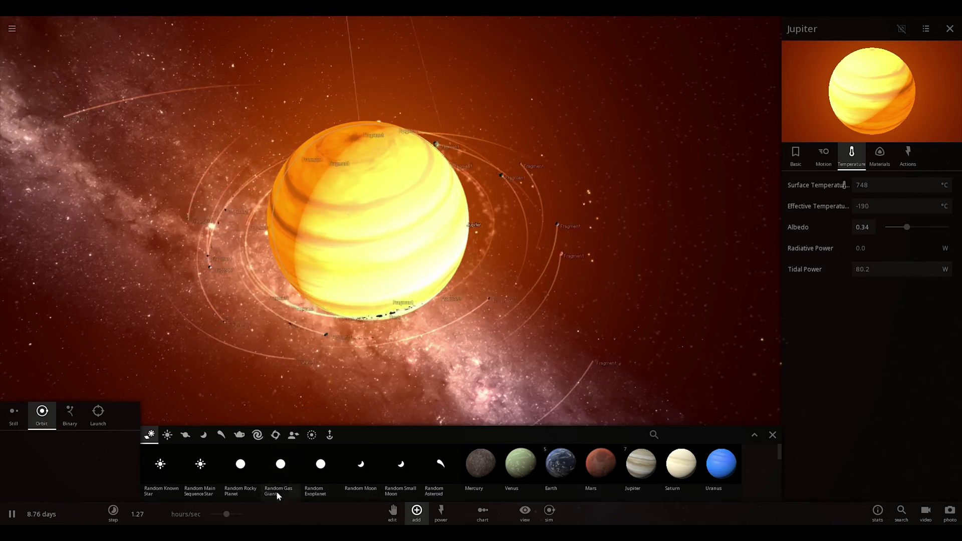
# Place about 26 random gas giants in orbit beside Jupiter until they merge and heat it to 11,495 °C.
pyautogui.click(446, 323)
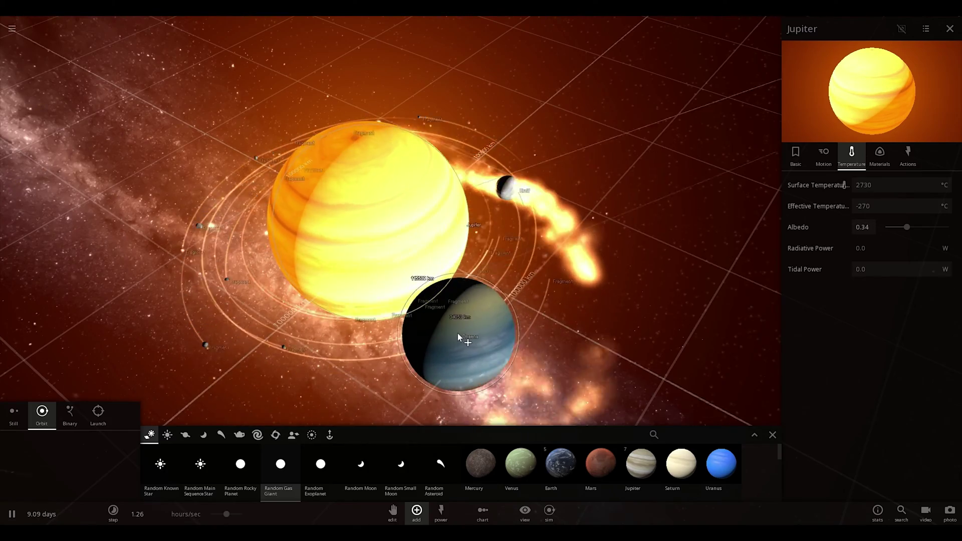
pyautogui.click(456, 334)
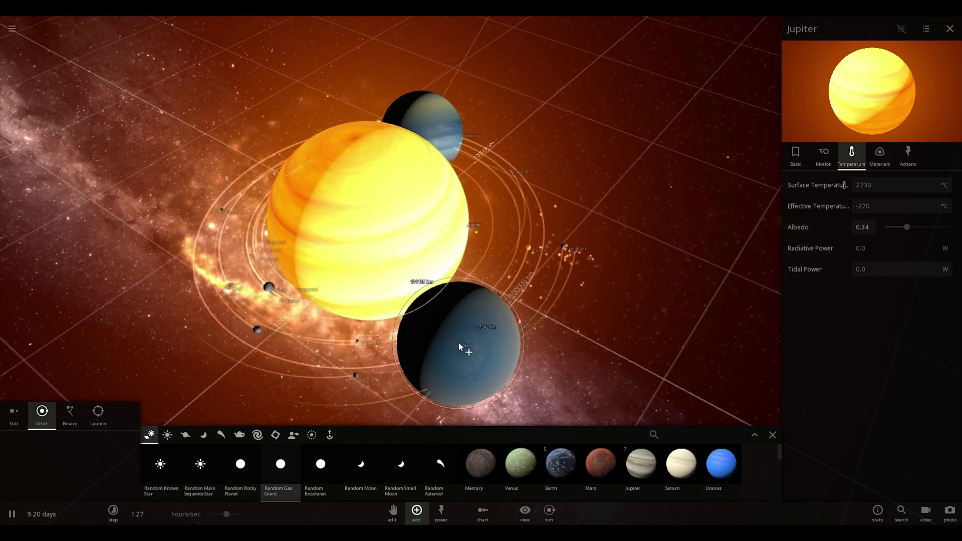
pyautogui.click(455, 336)
pyautogui.click(459, 337)
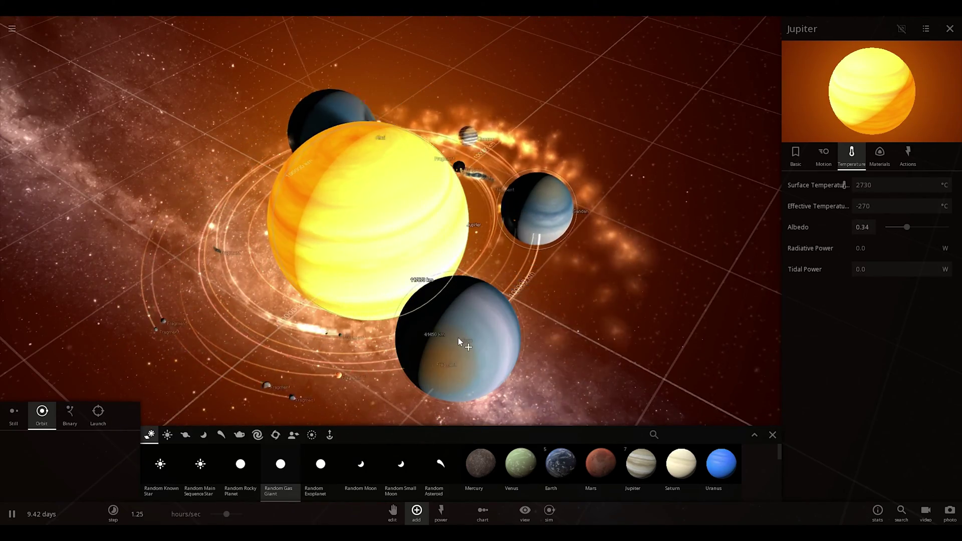
pyautogui.click(458, 338)
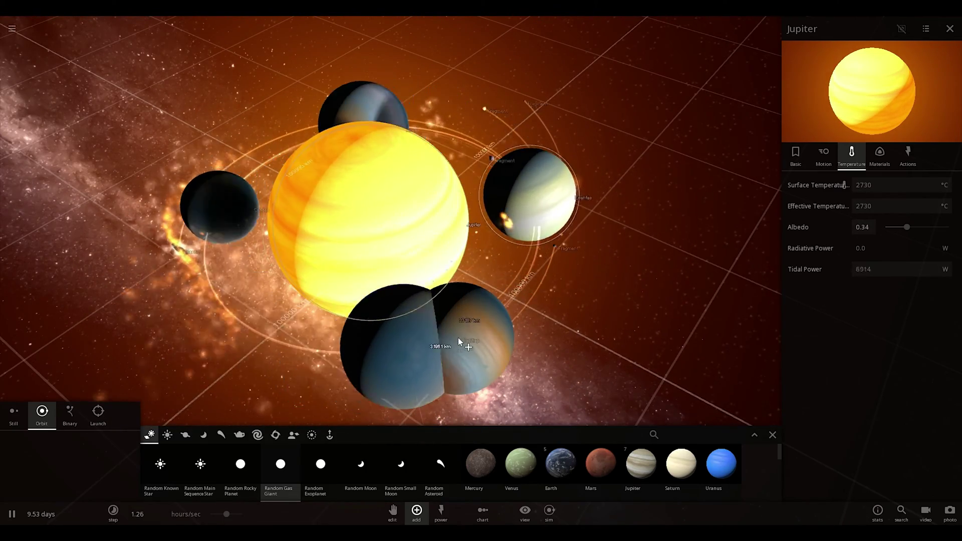
pyautogui.click(458, 338)
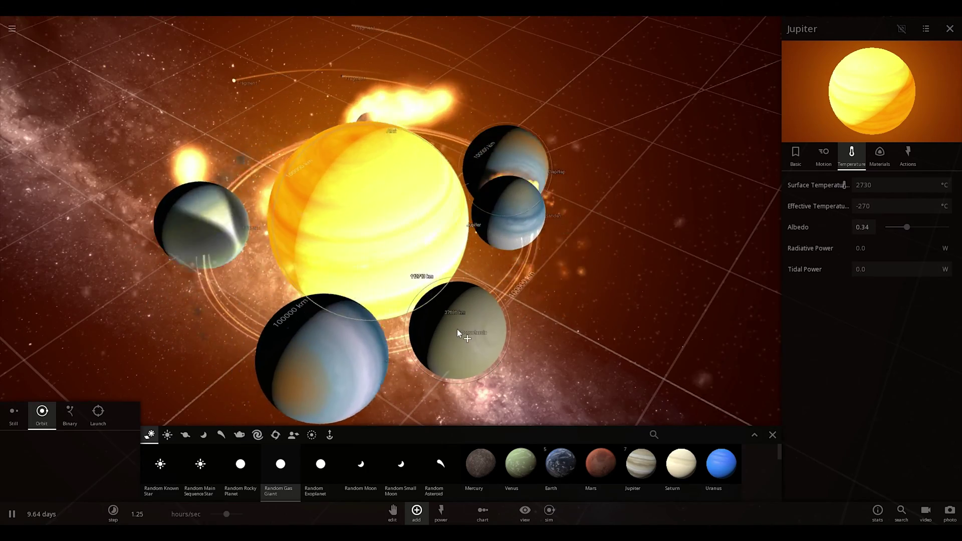
pyautogui.click(458, 317)
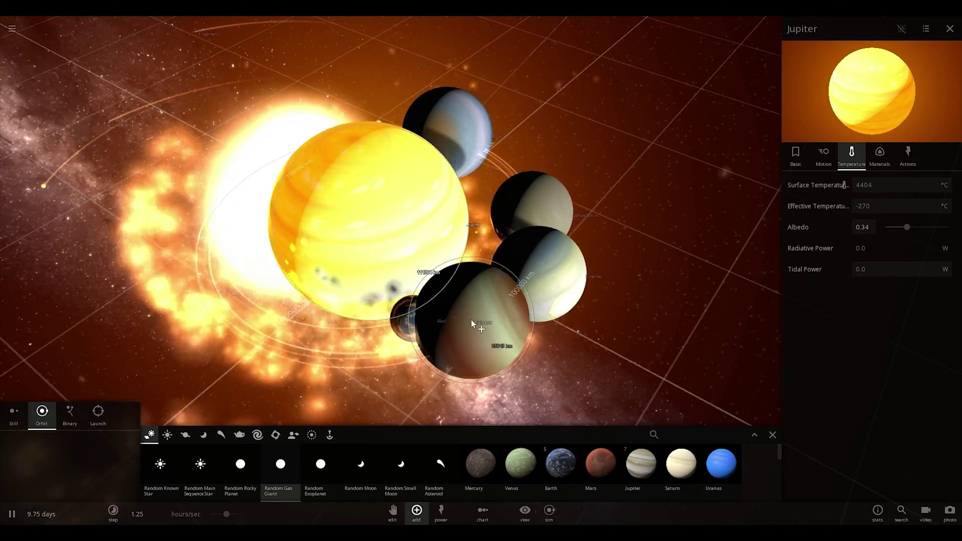
pyautogui.click(495, 316)
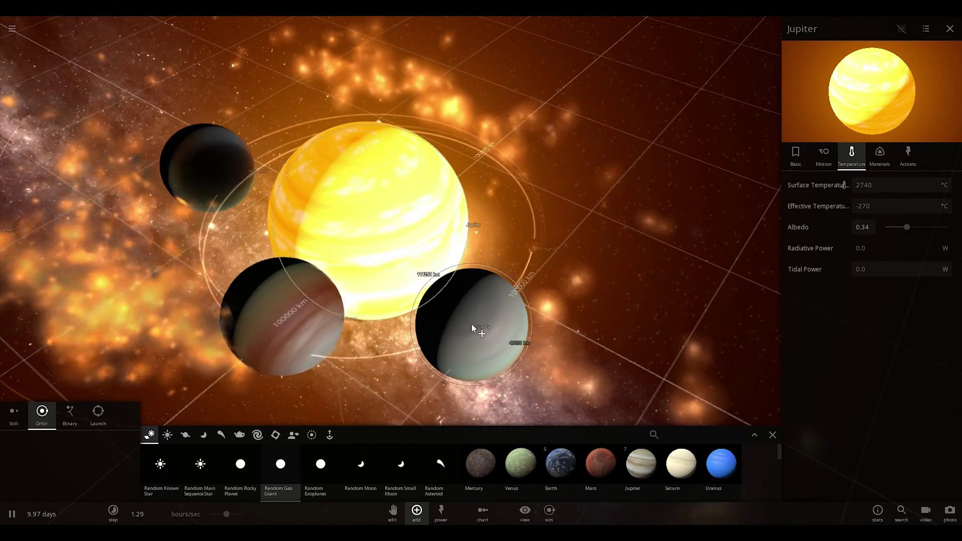
pyautogui.click(473, 326)
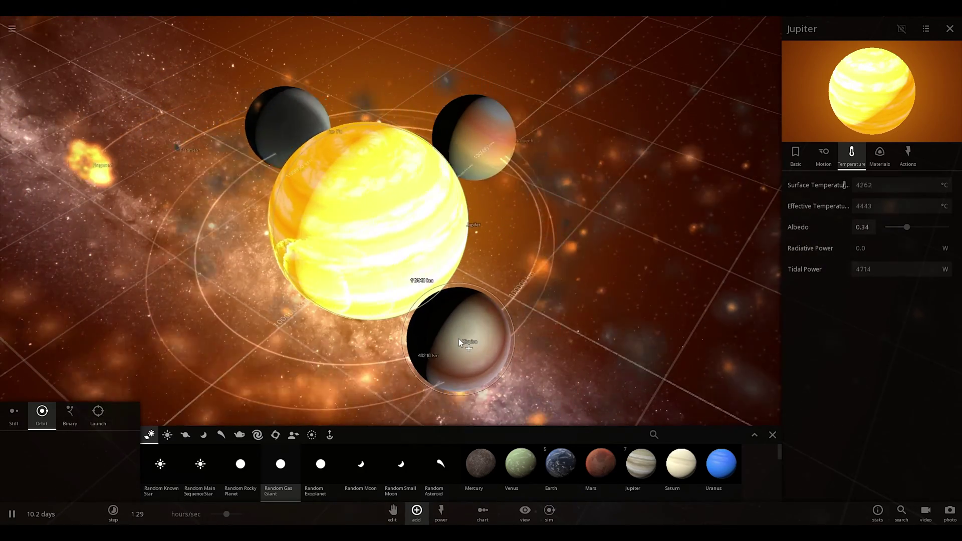
pyautogui.click(455, 340)
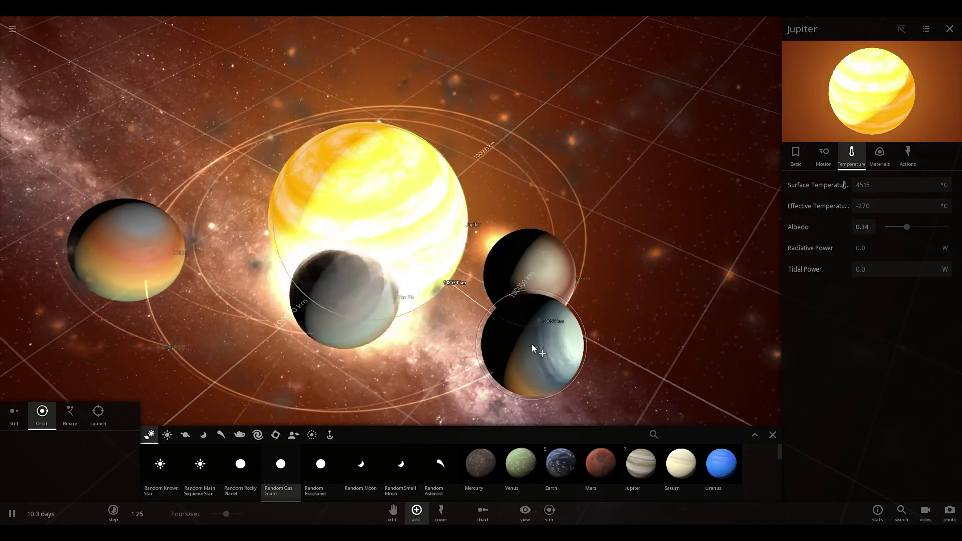
pyautogui.click(480, 333)
pyautogui.click(458, 325)
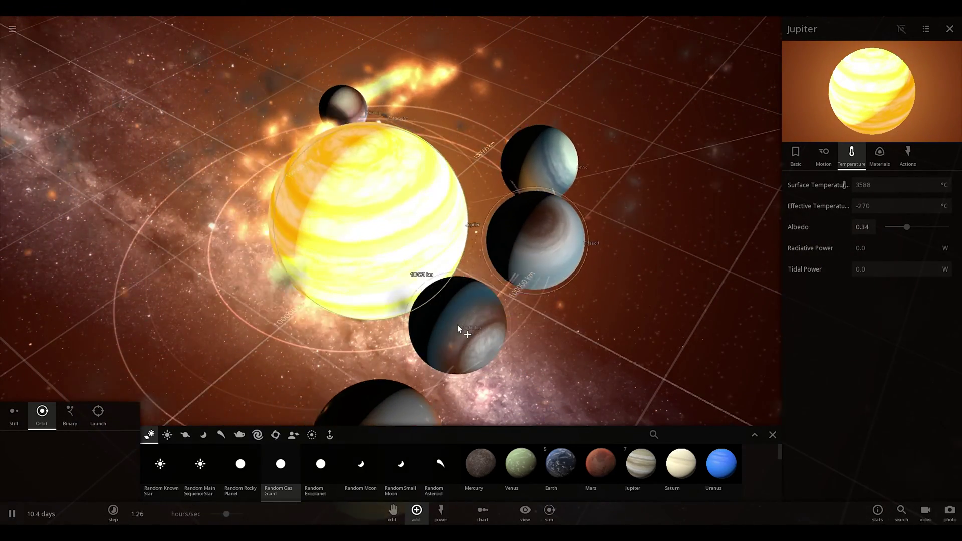
pyautogui.click(458, 325)
pyautogui.click(458, 325)
pyautogui.click(458, 326)
pyautogui.click(458, 325)
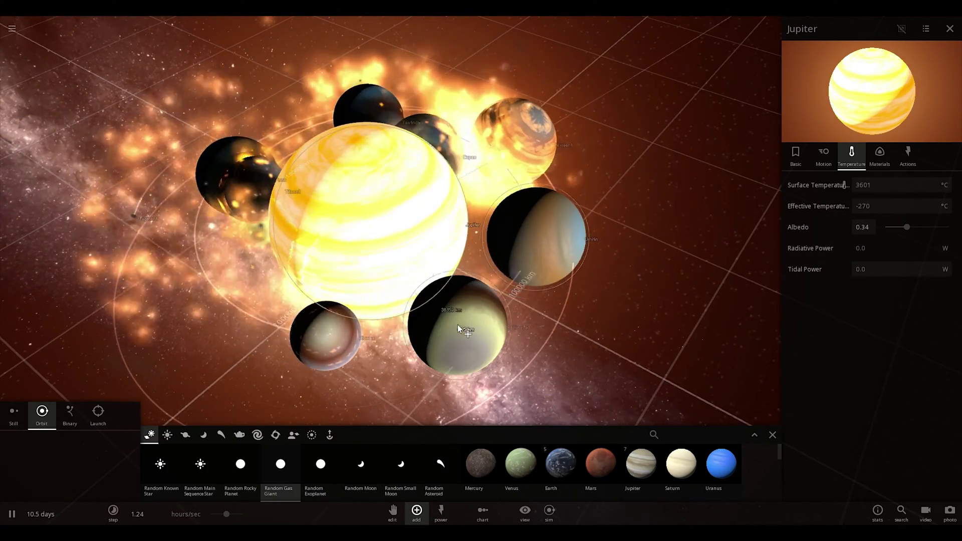
pyautogui.click(458, 325)
pyautogui.click(458, 325)
pyautogui.click(459, 325)
pyautogui.click(458, 326)
pyautogui.click(457, 334)
pyautogui.click(457, 333)
pyautogui.click(457, 334)
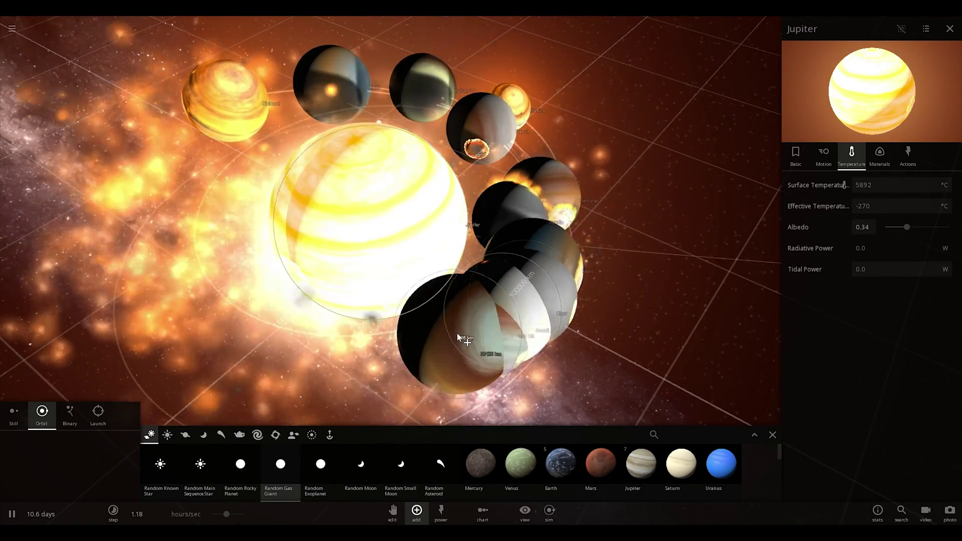
pyautogui.click(457, 334)
pyautogui.click(457, 334)
pyautogui.click(457, 334)
pyautogui.click(457, 334)
pyautogui.click(457, 334)
pyautogui.click(457, 334)
pyautogui.click(457, 334)
pyautogui.click(457, 334)
pyautogui.click(457, 334)
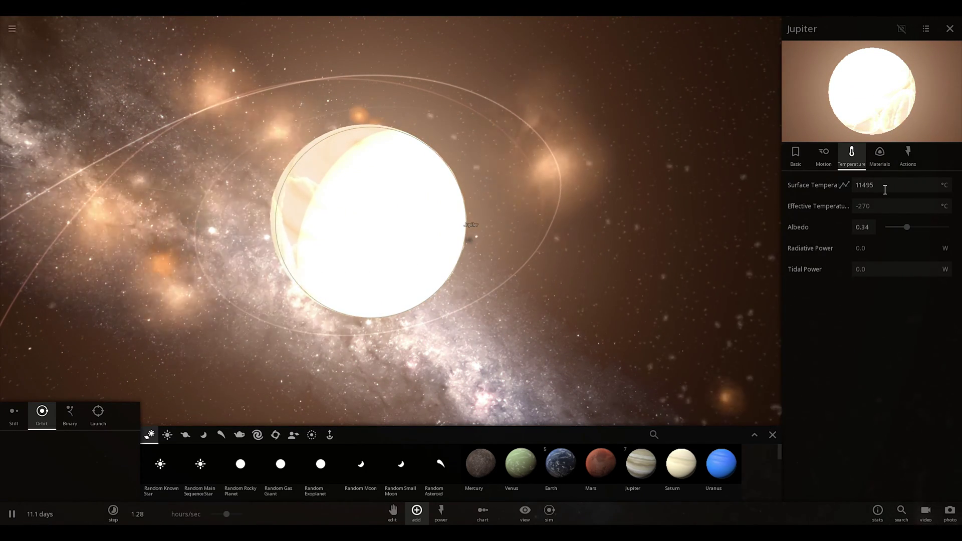
# Select Jupiter and set its surface temperature to -270 °C.
pyautogui.moveTo(456, 322); pyautogui.dragTo(878, 212, button='right')
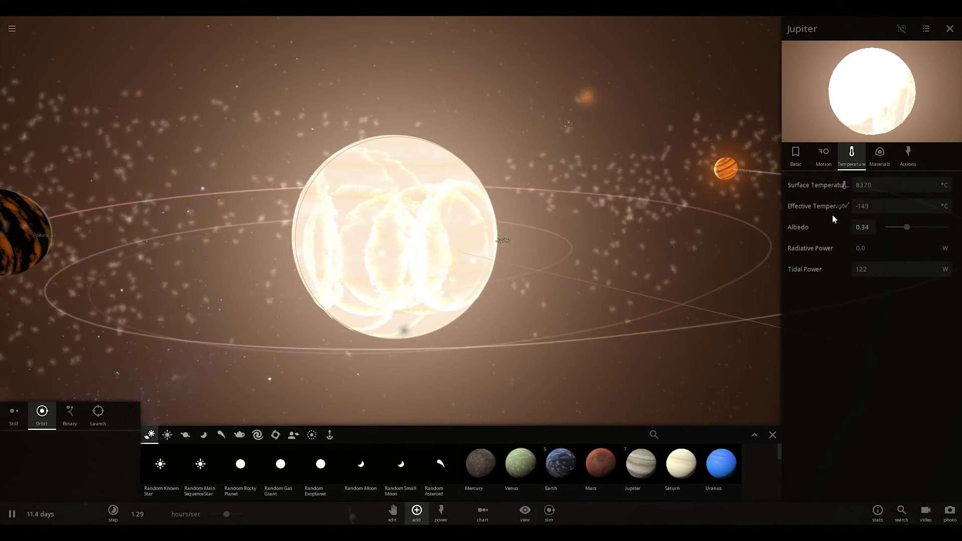
pyautogui.moveTo(757, 210); pyautogui.dragTo(206, 324, button='right')
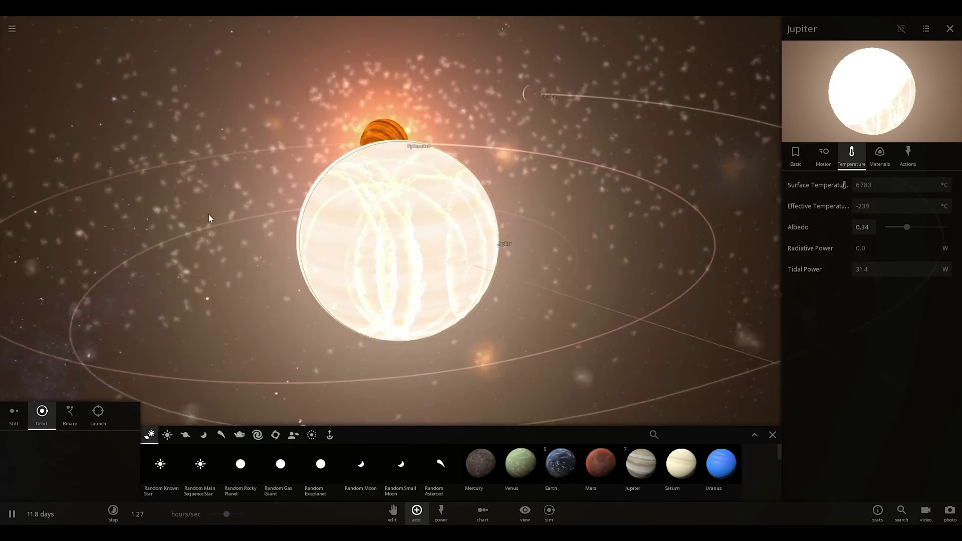
pyautogui.click(275, 88)
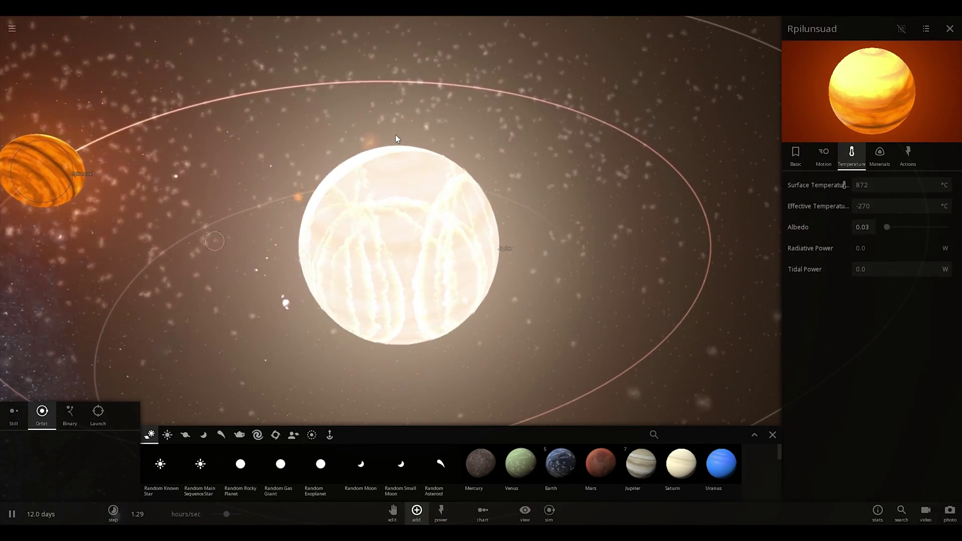
pyautogui.moveTo(788, 119); pyautogui.dragTo(462, 209)
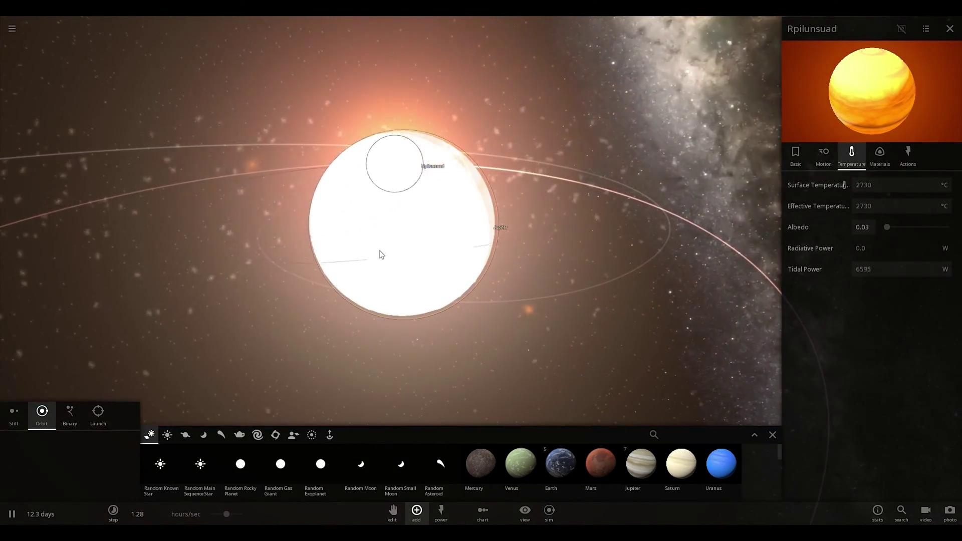
pyautogui.click(383, 253)
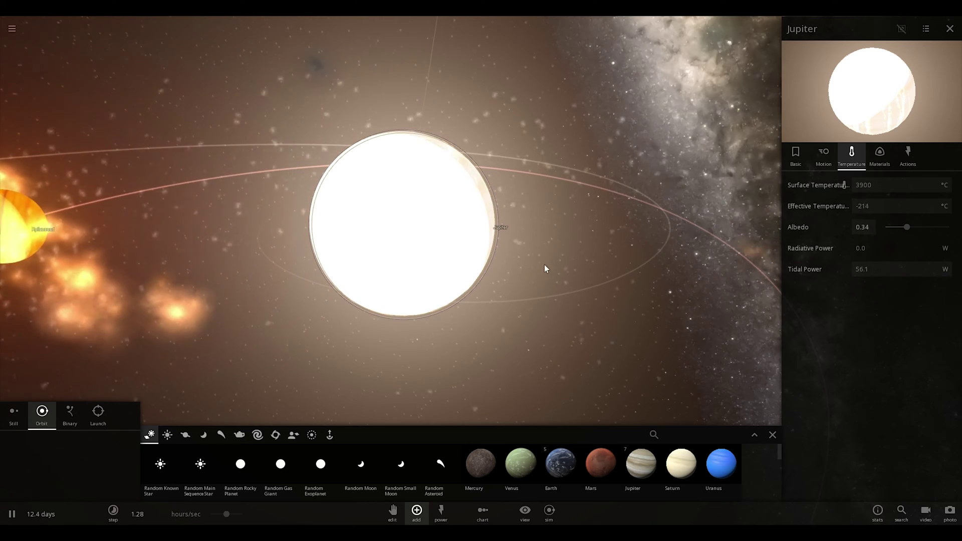
pyautogui.click(893, 185)
pyautogui.write('-270')
pyautogui.press('Return')
# Discard the Jupiter scene and start a new empty simulation with the Add catalogue showing.
pyautogui.moveTo(708, 204); pyautogui.dragTo(121, 272, button='right')
pyautogui.moveTo(468, 220); pyautogui.dragTo(415, 187)
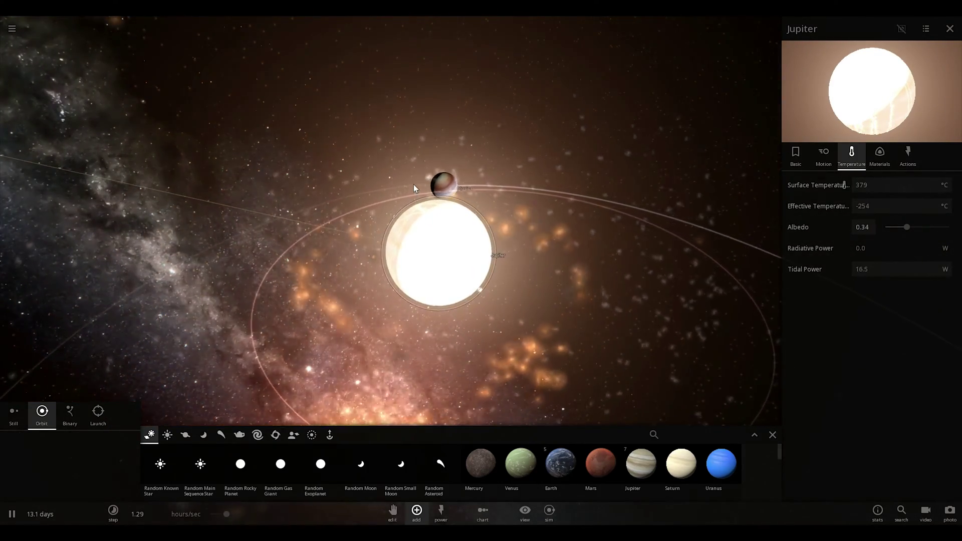
pyautogui.moveTo(413, 184); pyautogui.dragTo(389, 272)
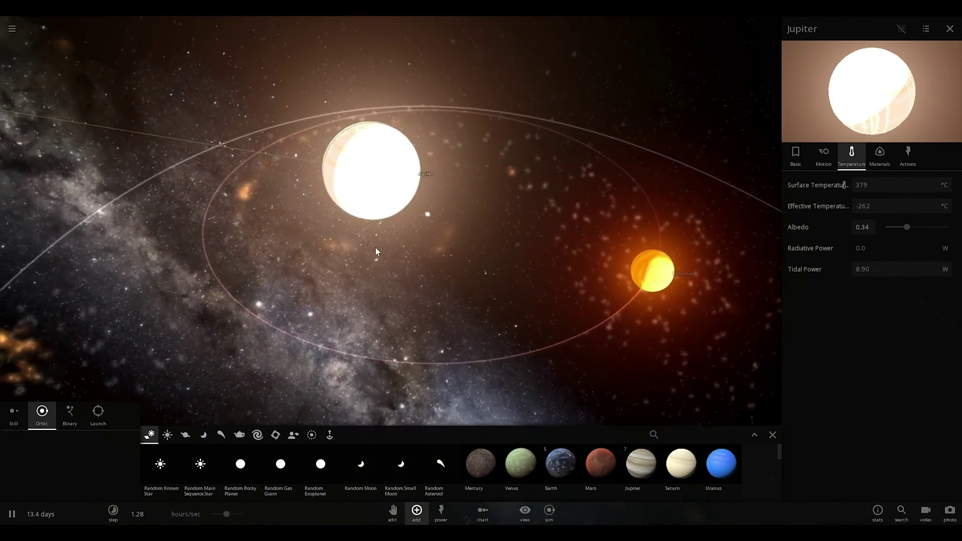
pyautogui.click(12, 29)
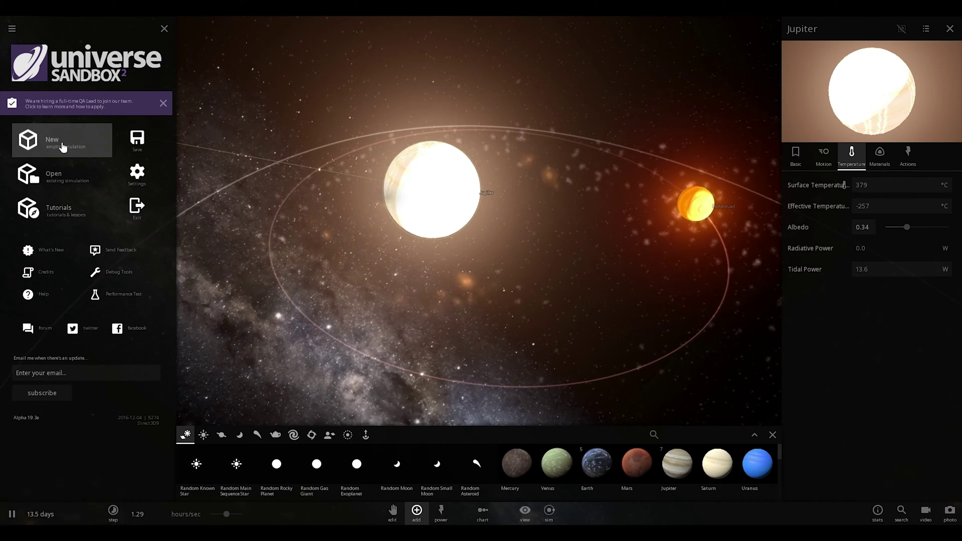
pyautogui.click(62, 147)
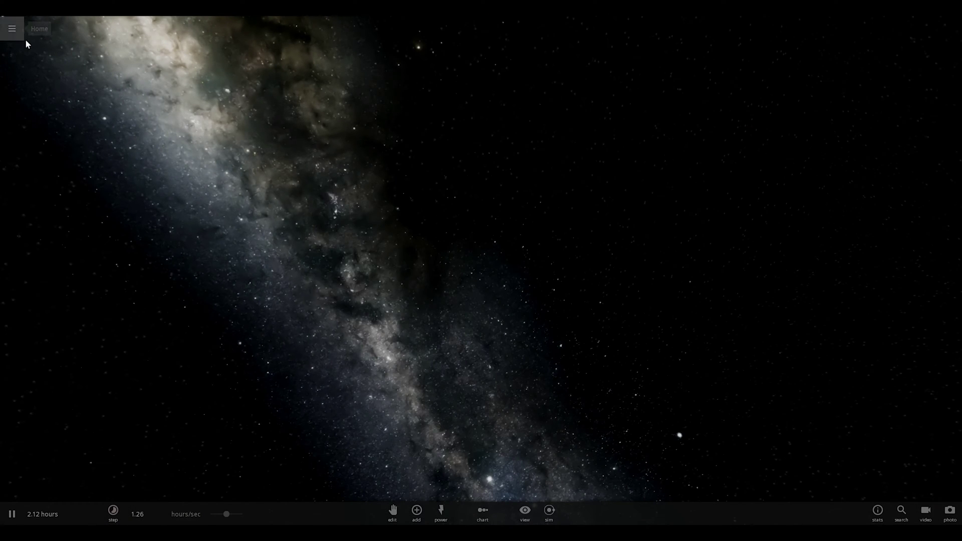
pyautogui.click(408, 515)
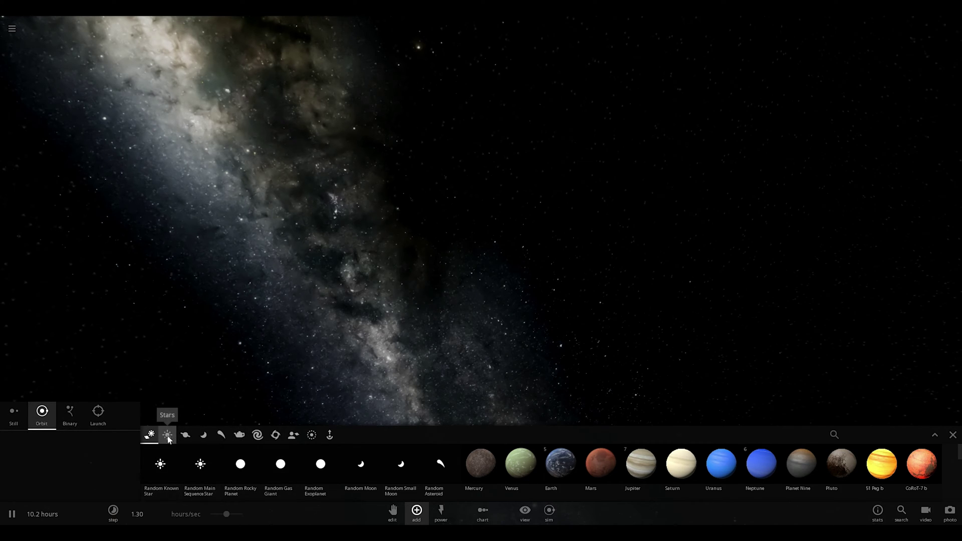
# Place the Sun in the empty simulation and switch the Add list to Planets.
pyautogui.click(448, 244)
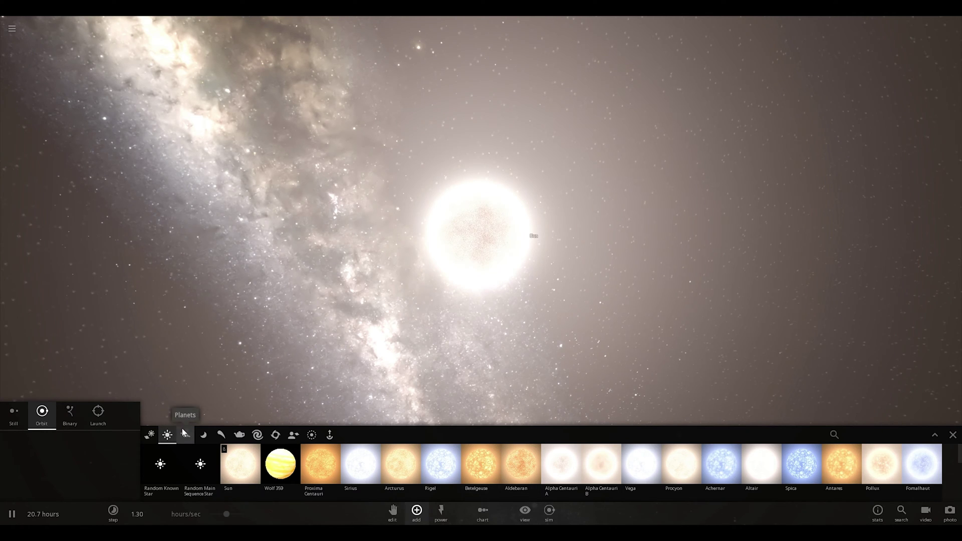
pyautogui.click(157, 436)
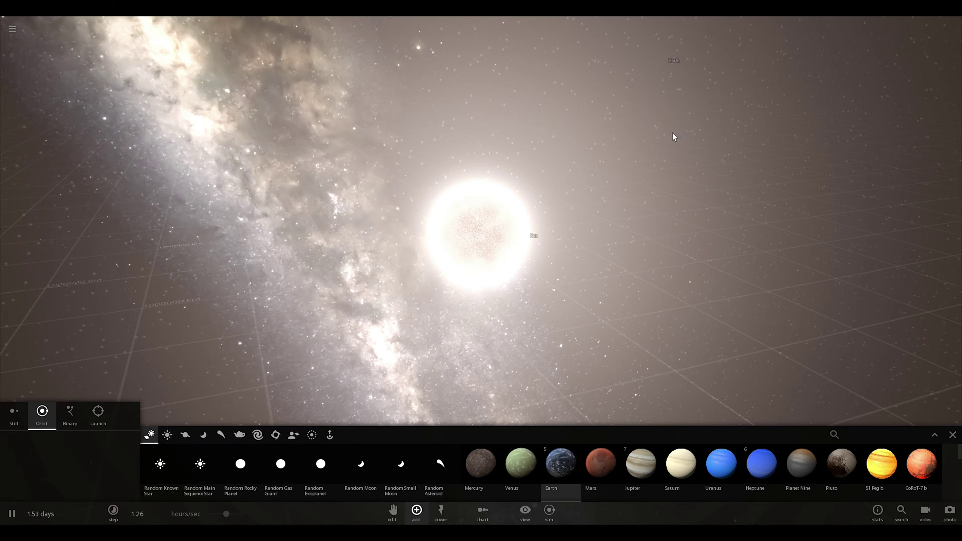
# Cancel the extra Earth placement, select the Sun and zoom out until it appears small.
pyautogui.press('Escape')
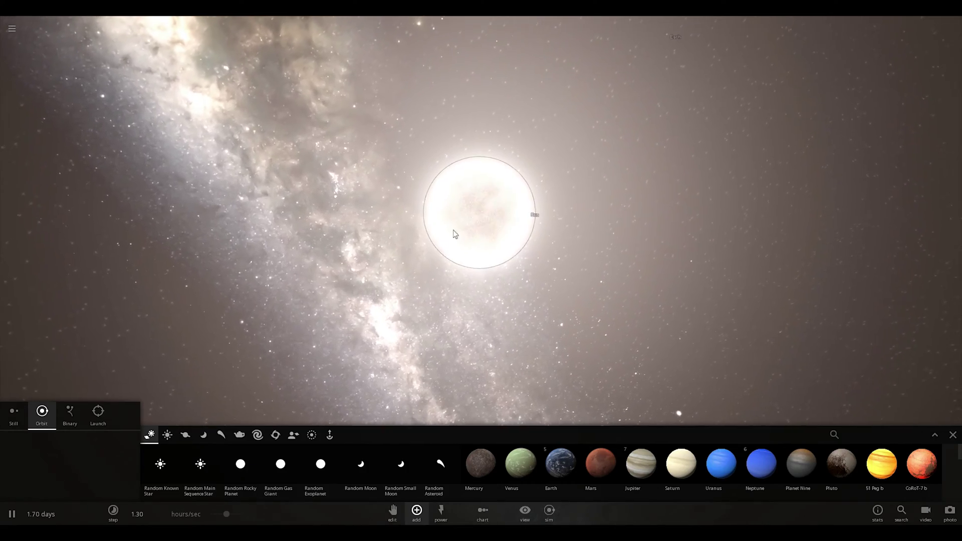
pyautogui.click(450, 237)
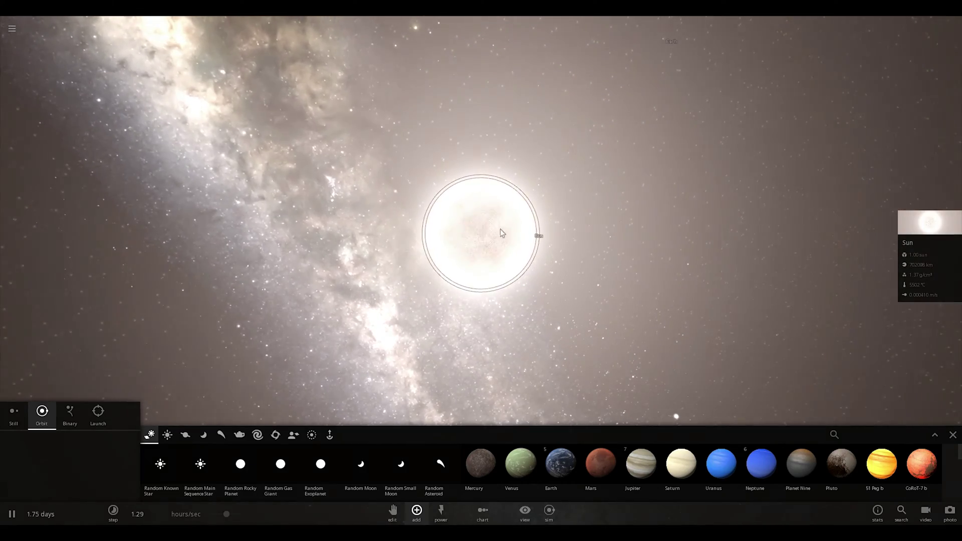
pyautogui.scroll(-4, 530, 216)
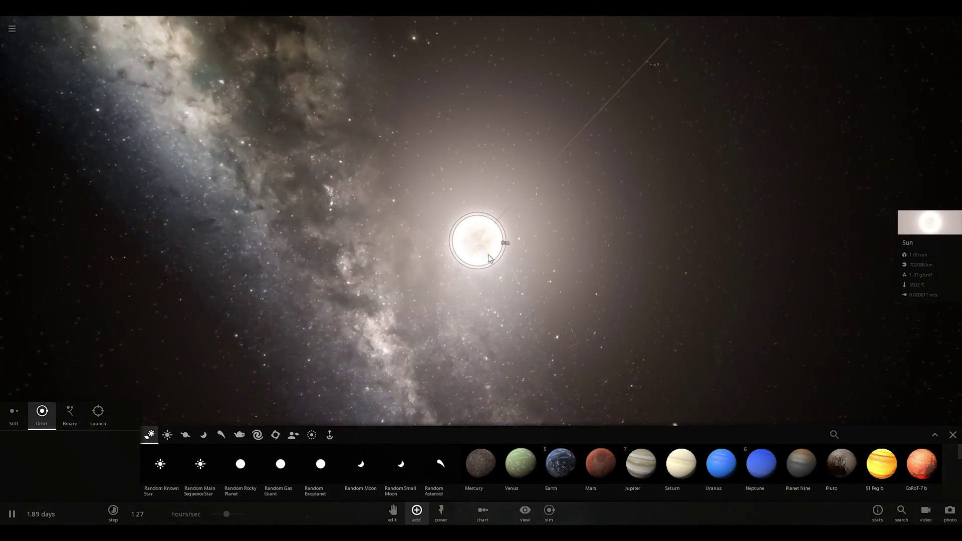
pyautogui.moveTo(488, 255); pyautogui.dragTo(539, 180, button='right')
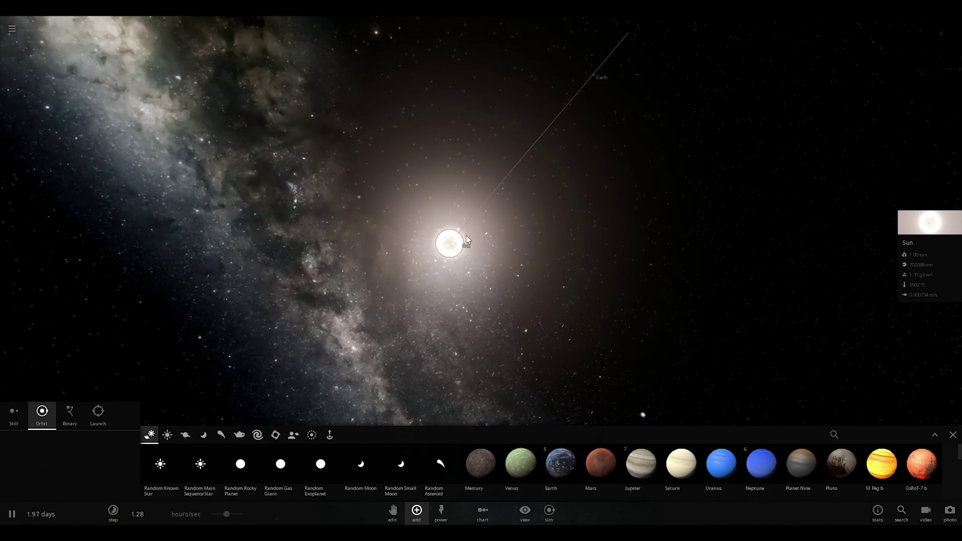
pyautogui.scroll(-2, 459, 246)
pyautogui.moveTo(470, 225); pyautogui.dragTo(561, 216, button='right')
pyautogui.click(477, 224)
pyautogui.scroll(-3, 558, 218)
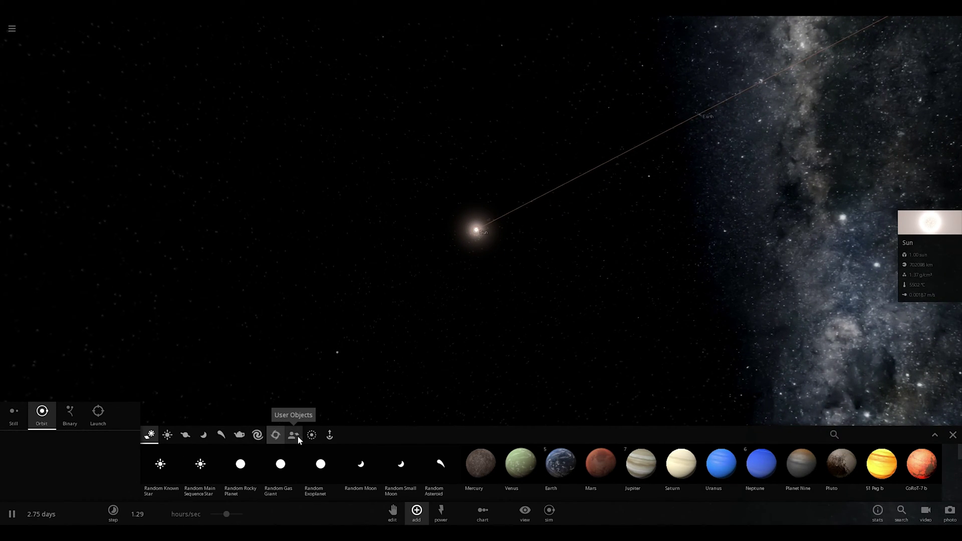
# Edit the Realistic ring preset to use bodies, parent-based mass and Iron material.
pyautogui.click(311, 435)
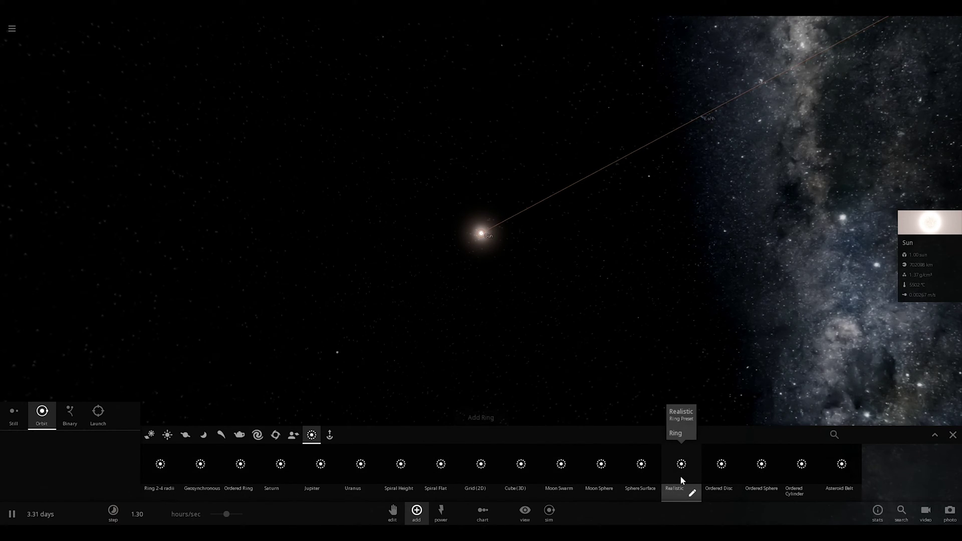
pyautogui.click(698, 497)
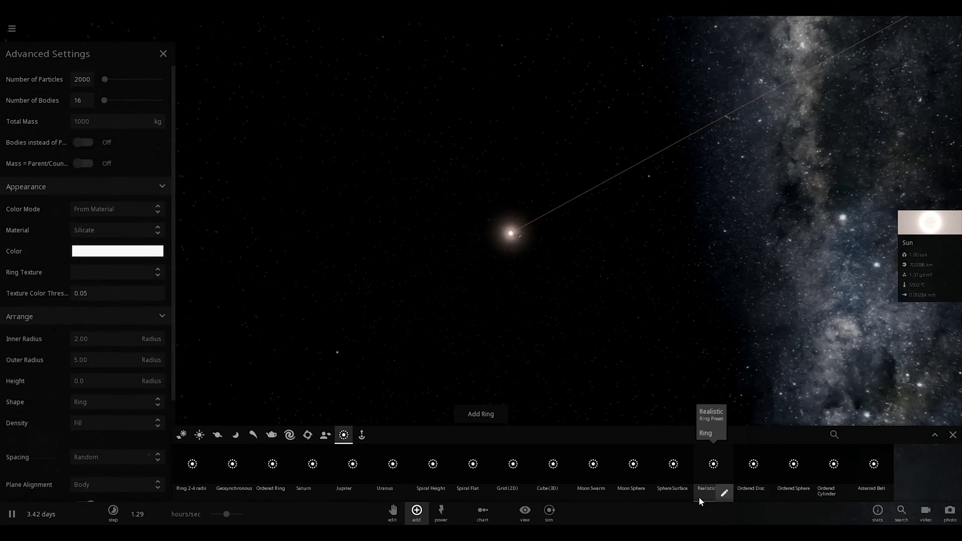
pyautogui.moveTo(107, 80); pyautogui.dragTo(88, 76)
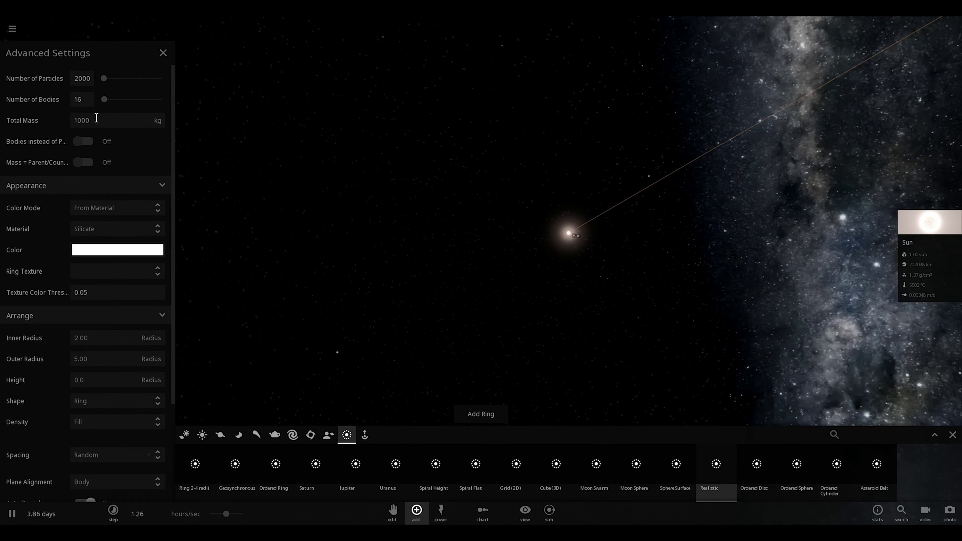
pyautogui.click(107, 140)
pyautogui.click(89, 166)
pyautogui.click(158, 229)
pyautogui.click(157, 215)
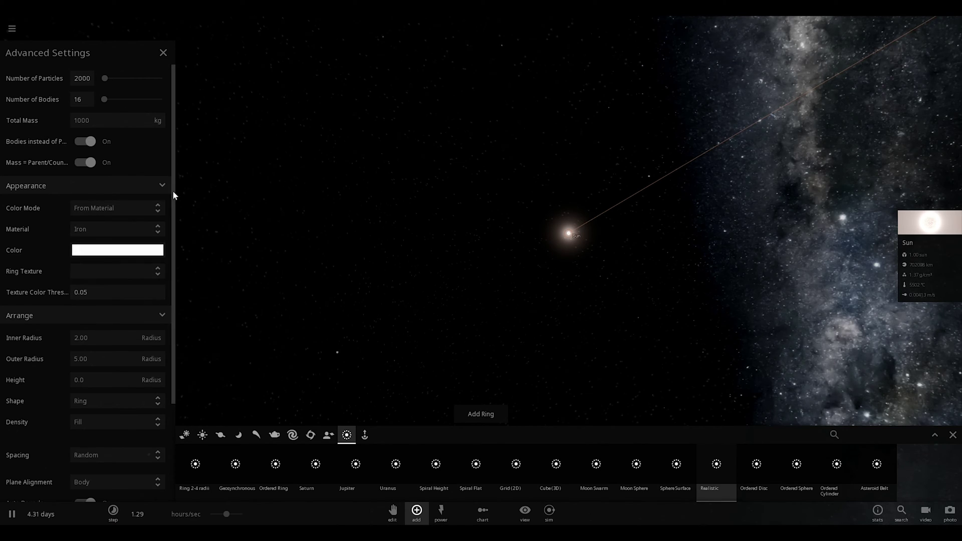
pyautogui.moveTo(172, 187); pyautogui.dragTo(176, 253)
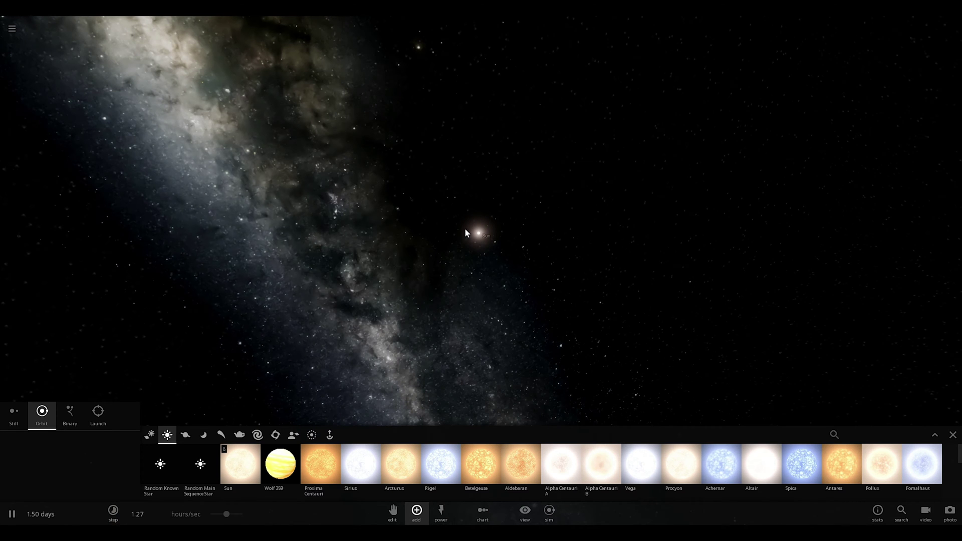
# Open the Sun's Ring 2-4 radii advanced settings and set the inner radius to 1 AU.
pyautogui.click(474, 233)
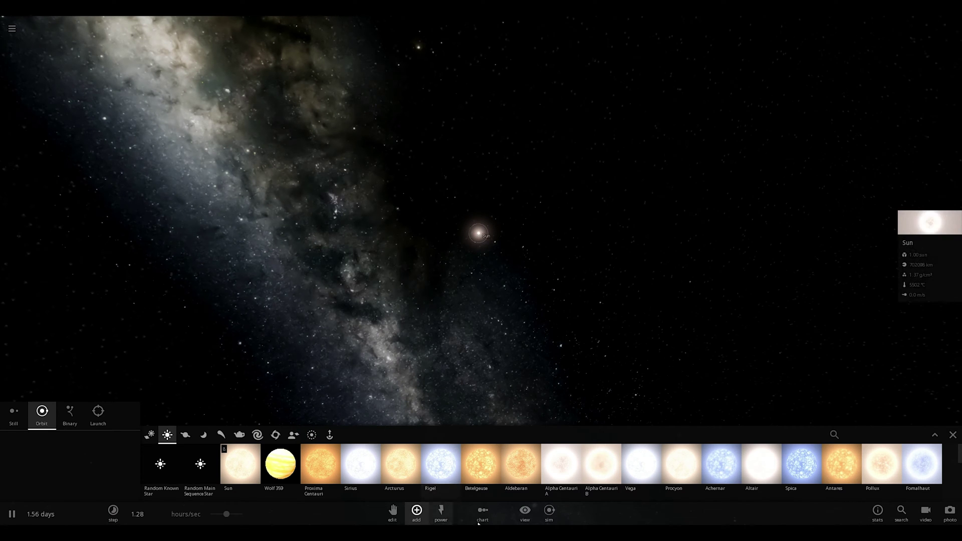
pyautogui.click(311, 434)
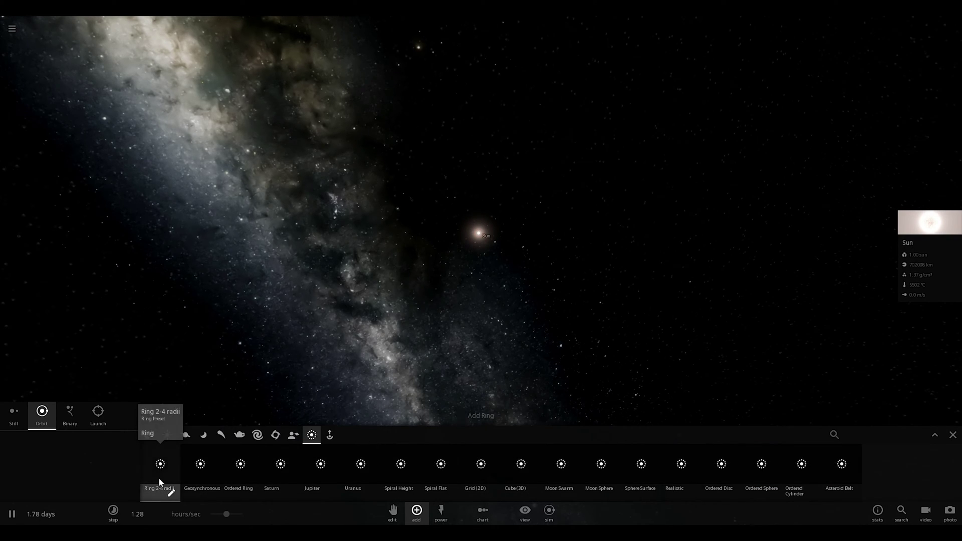
pyautogui.click(171, 493)
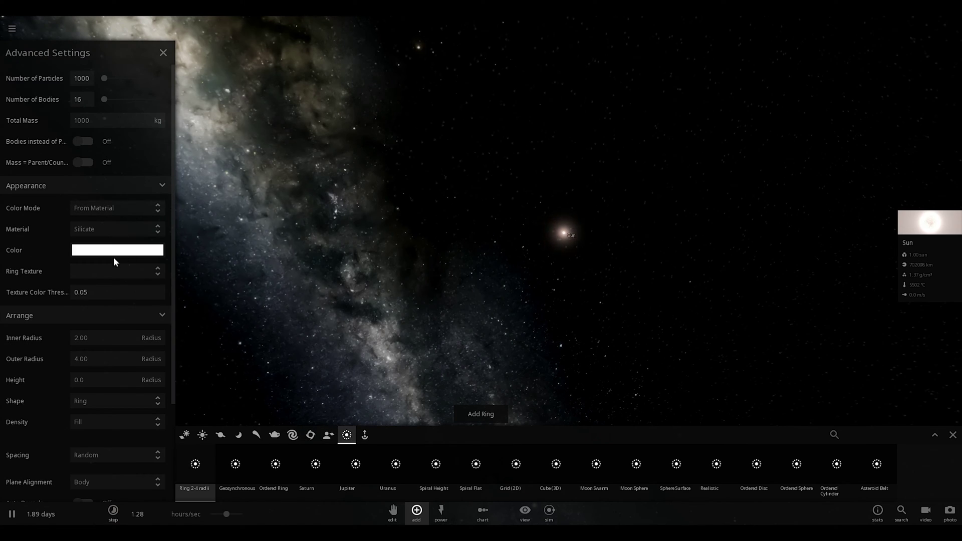
pyautogui.click(87, 338)
pyautogui.write('1')
pyautogui.press('Return')
pyautogui.click(152, 338)
pyautogui.click(160, 141)
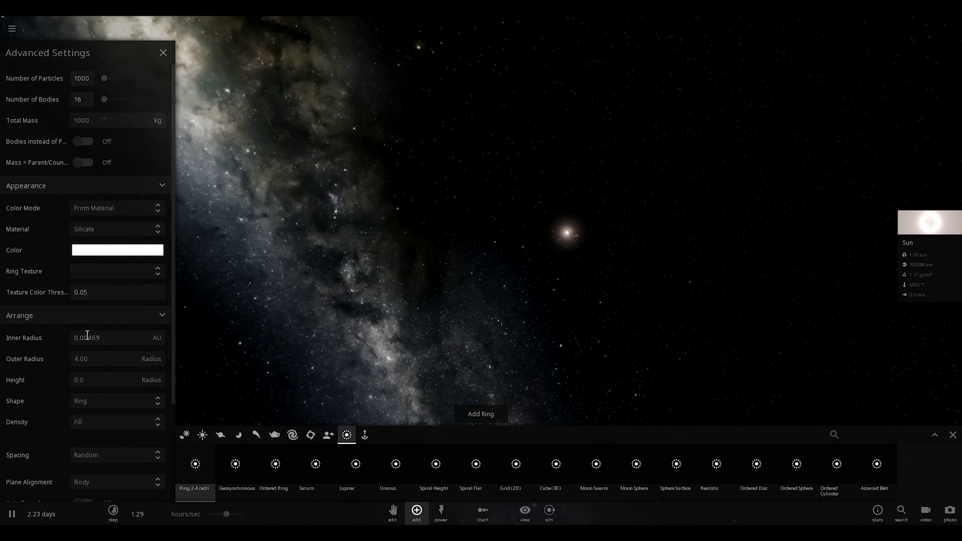
# Set the outer radius to 30 AU with 7500 particles and add the ring around the Sun.
pyautogui.click(20, 365)
pyautogui.click(162, 357)
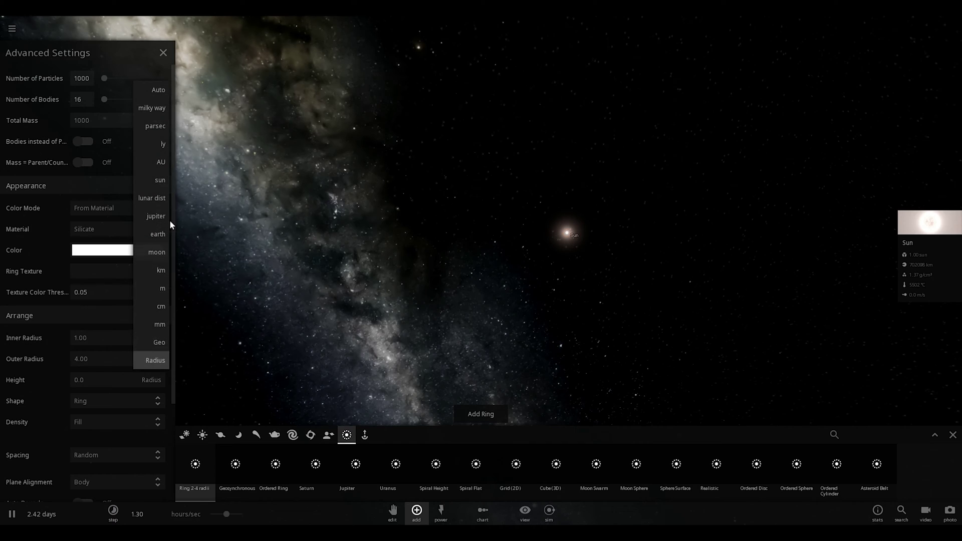
pyautogui.click(161, 173)
pyautogui.write('30')
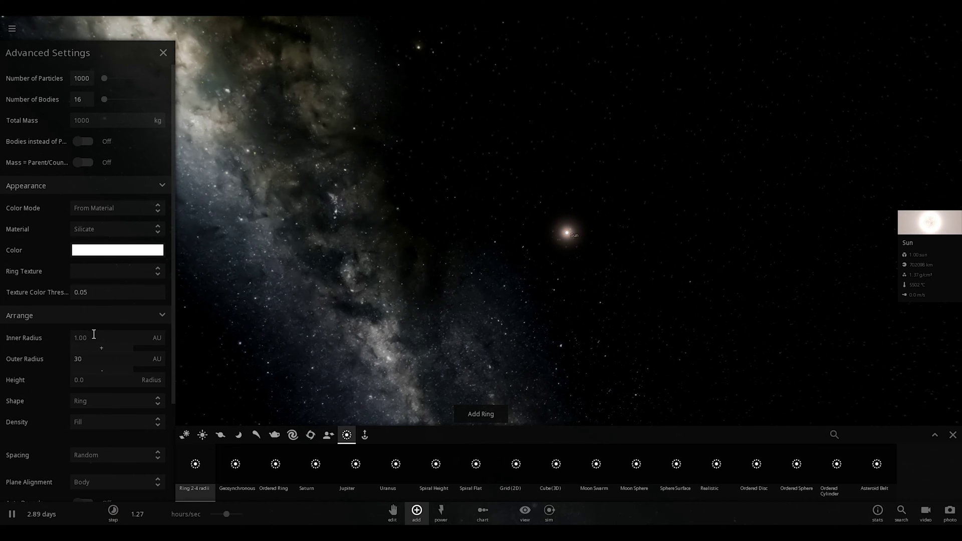
pyautogui.moveTo(173, 311); pyautogui.dragTo(159, 233)
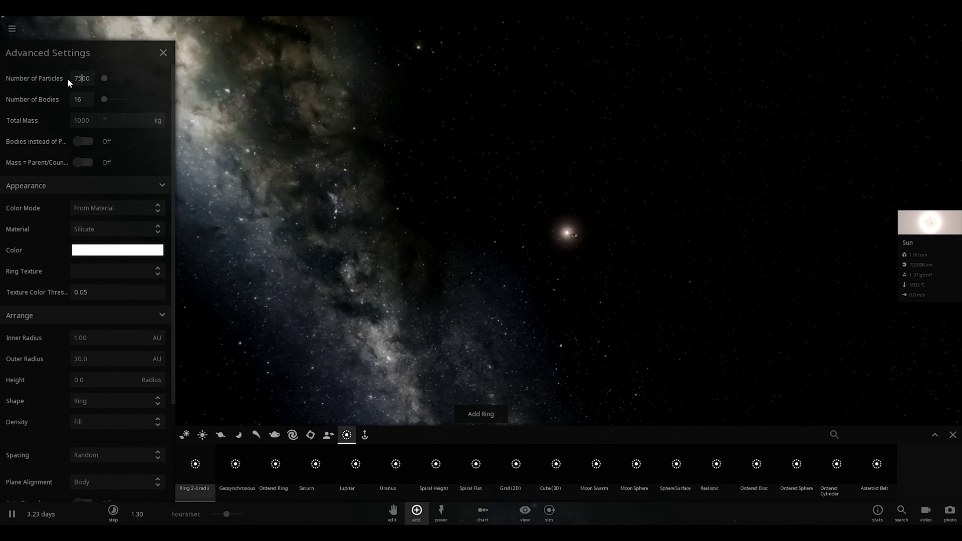
pyautogui.click(270, 104)
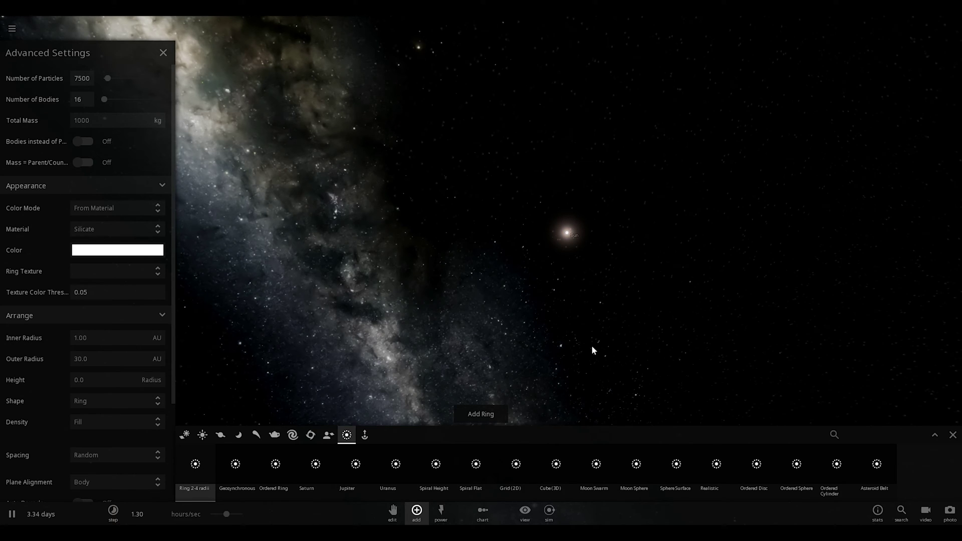
pyautogui.click(484, 413)
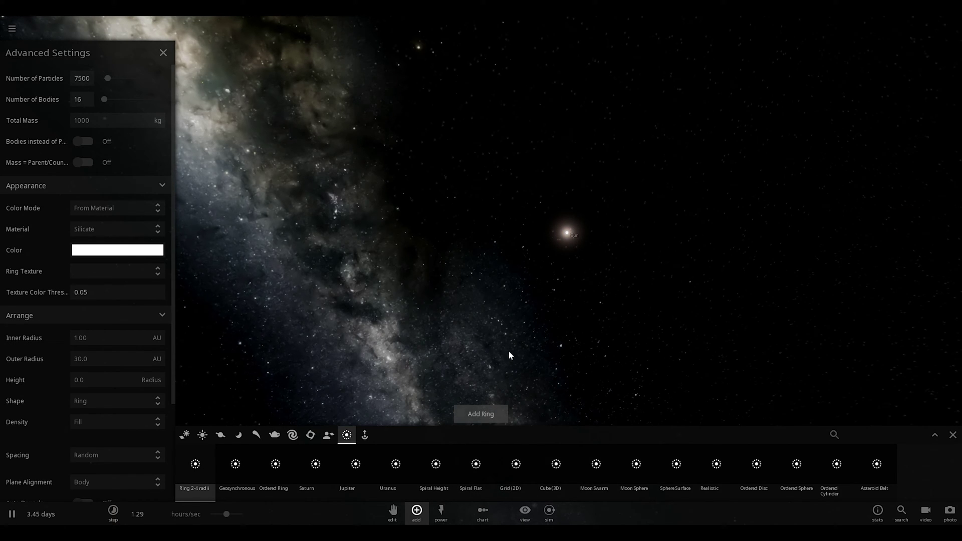
# Set the ring motion to automatic orbit and the inner radius to 0.
pyautogui.scroll(-5, 150, 351)
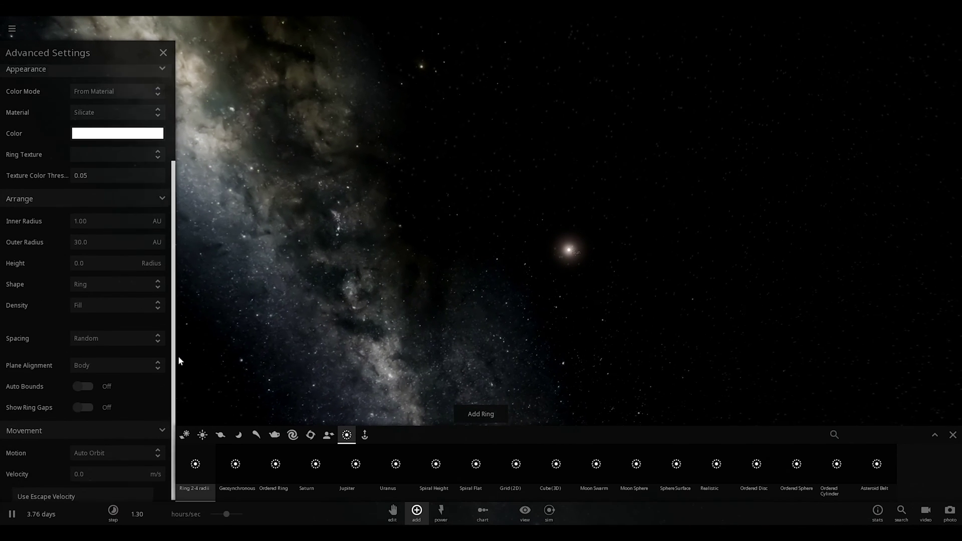
pyautogui.click(128, 445)
pyautogui.click(124, 445)
pyautogui.scroll(3, 173, 381)
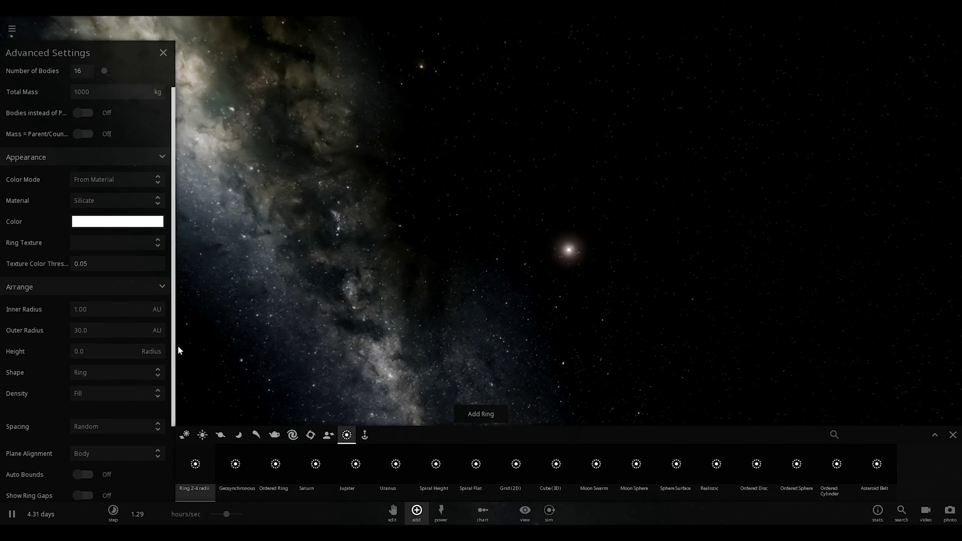
pyautogui.click(111, 309)
pyautogui.write('0')
pyautogui.press('Return')
# Toggle parent-based mass and try the Realistic and Asteroid Belt presets before closing the advanced settings.
pyautogui.moveTo(480, 336); pyautogui.dragTo(474, 300, button='right')
pyautogui.click(84, 134)
pyautogui.scroll(2, 77, 149)
pyautogui.moveTo(107, 79); pyautogui.dragTo(118, 79)
pyautogui.click(93, 119)
pyautogui.click(114, 112)
pyautogui.scroll(-3, 68, 342)
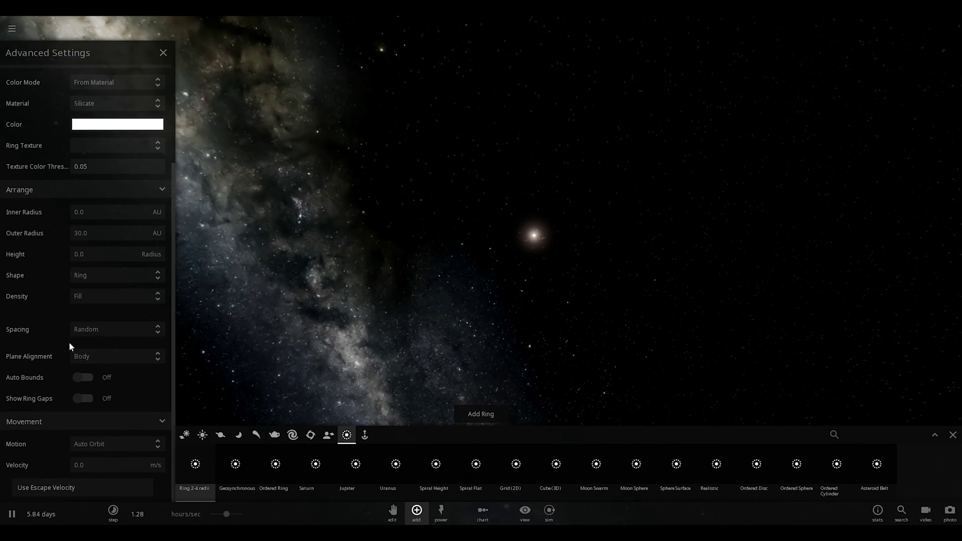
pyautogui.click(714, 468)
pyautogui.click(871, 472)
pyautogui.click(163, 54)
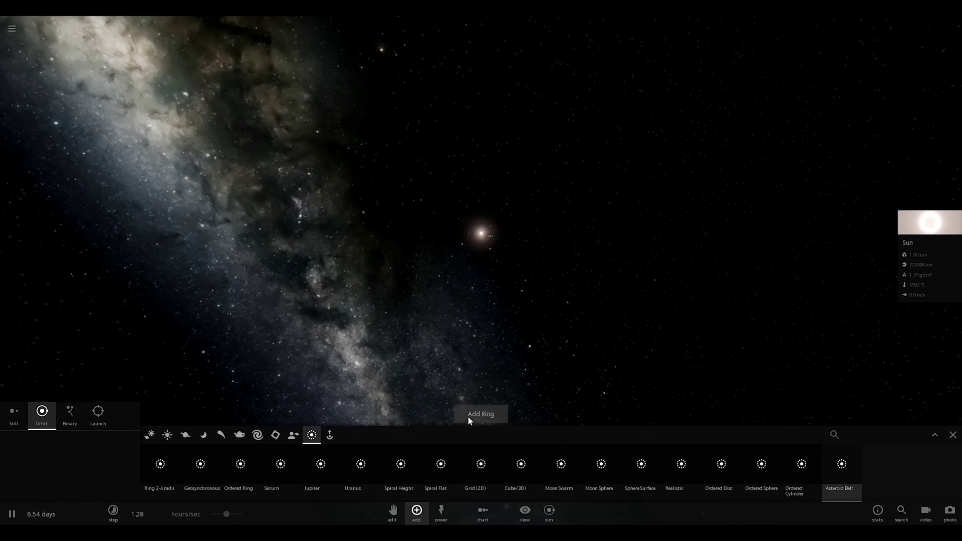
# Reopen the Ring 2-4 radii settings and set the ring material to Iron.
pyautogui.click(171, 494)
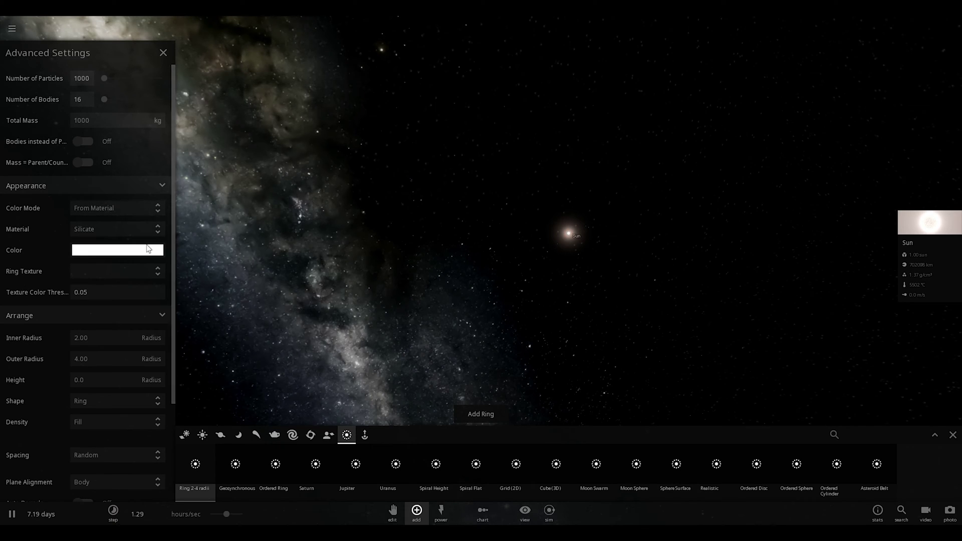
pyautogui.click(134, 230)
pyautogui.click(133, 235)
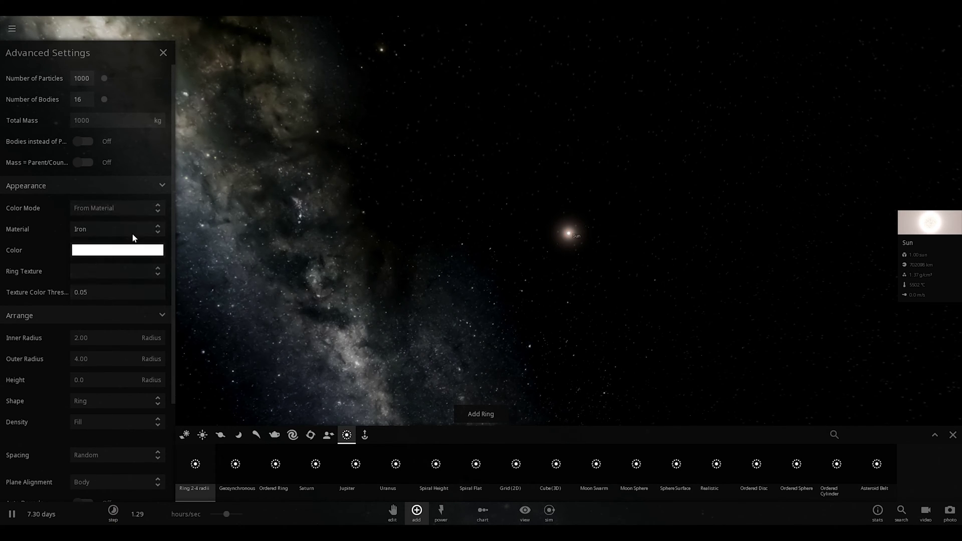
pyautogui.click(132, 251)
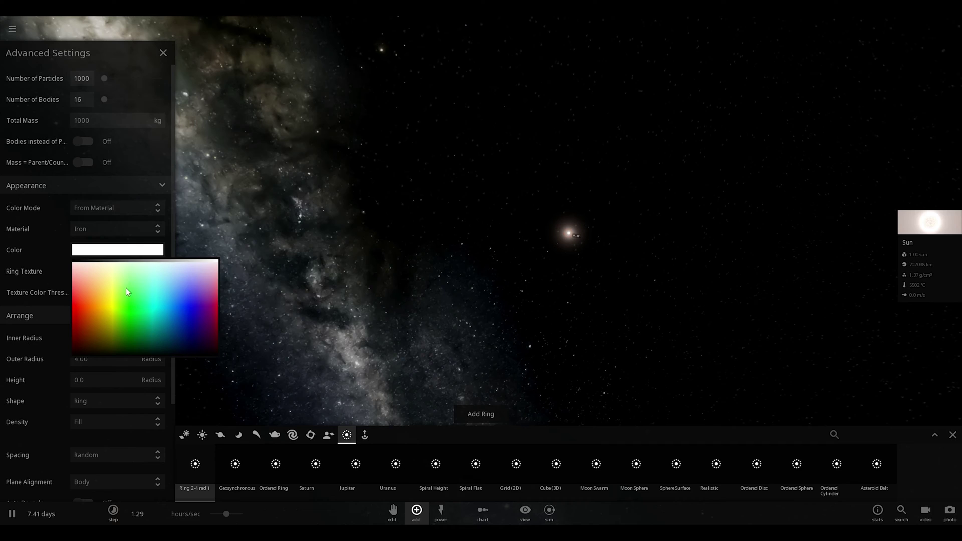
pyautogui.click(277, 182)
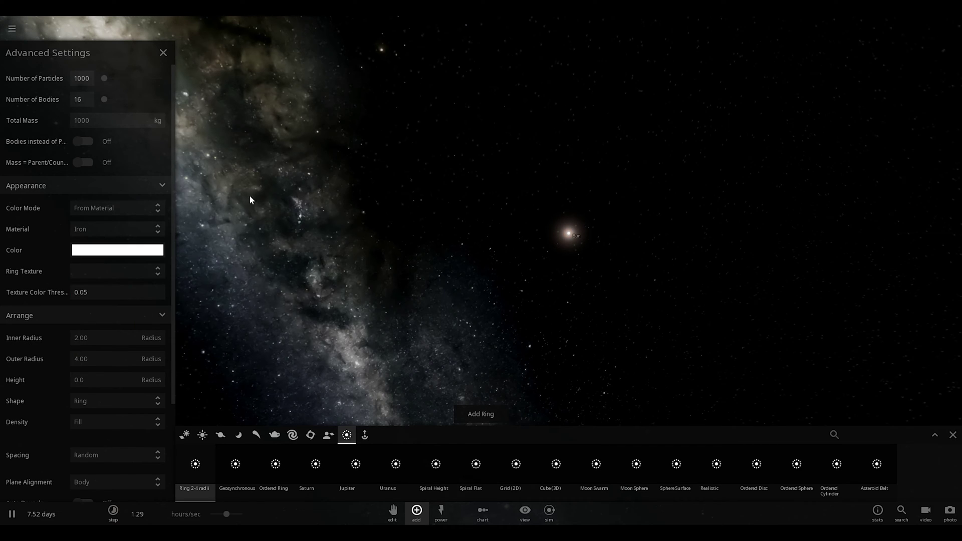
# Select the Sun as the ring's centre and set the inner radius to 0.
pyautogui.click(565, 235)
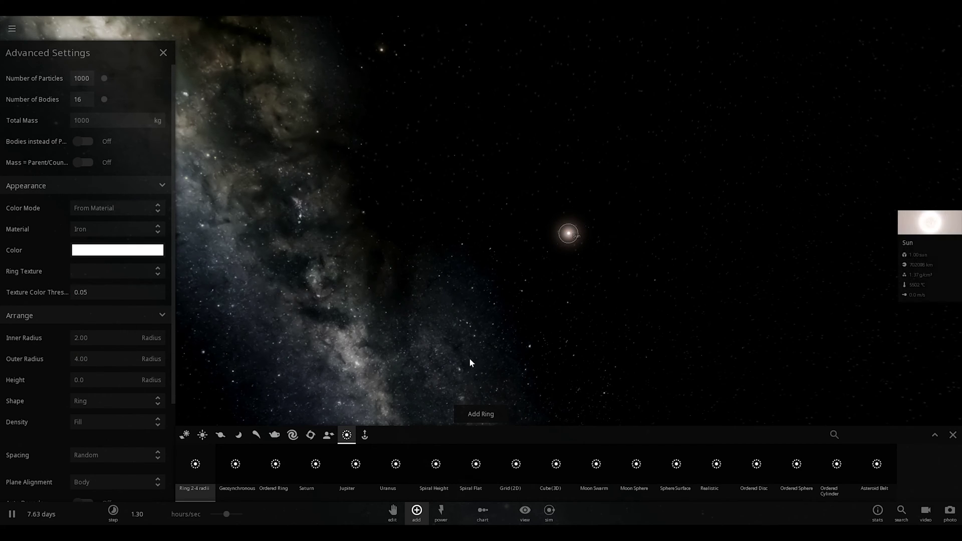
pyautogui.click(26, 342)
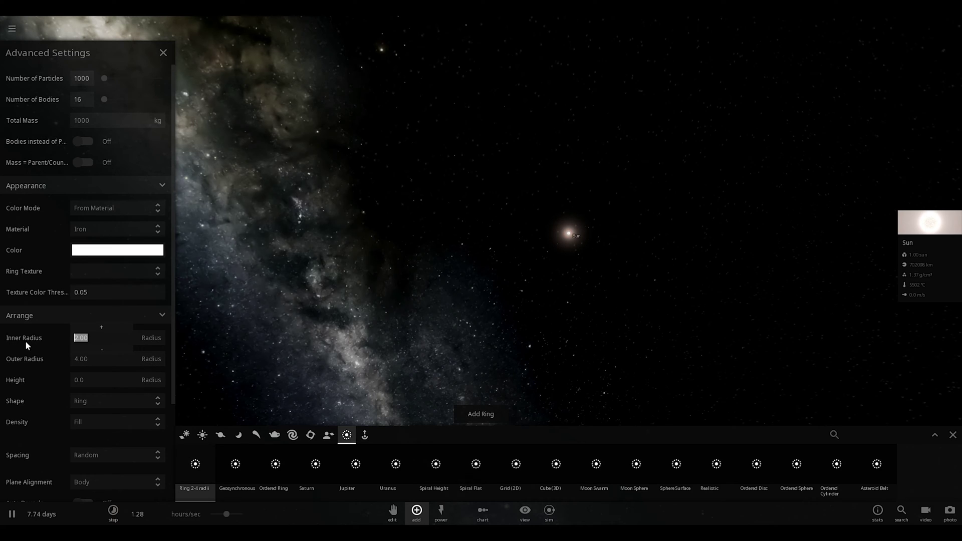
pyautogui.write('0')
pyautogui.press('Return')
# Set the outer radius to 30 AU, raise the particles to 6838 and add the ring.
pyautogui.click(97, 359)
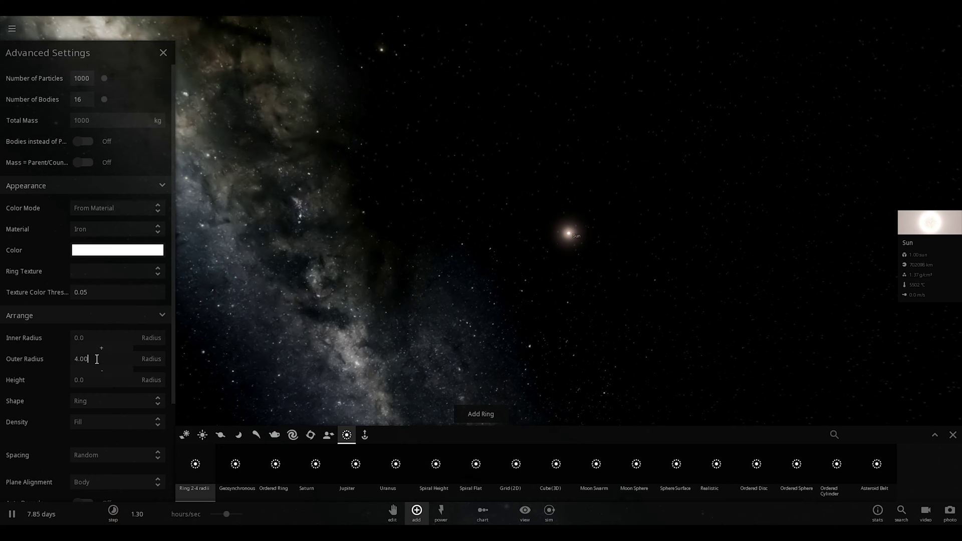
pyautogui.write('30')
pyautogui.click(153, 363)
pyautogui.click(158, 163)
pyautogui.click(94, 363)
pyautogui.write('30')
pyautogui.press('Return')
pyautogui.moveTo(103, 79); pyautogui.dragTo(106, 79)
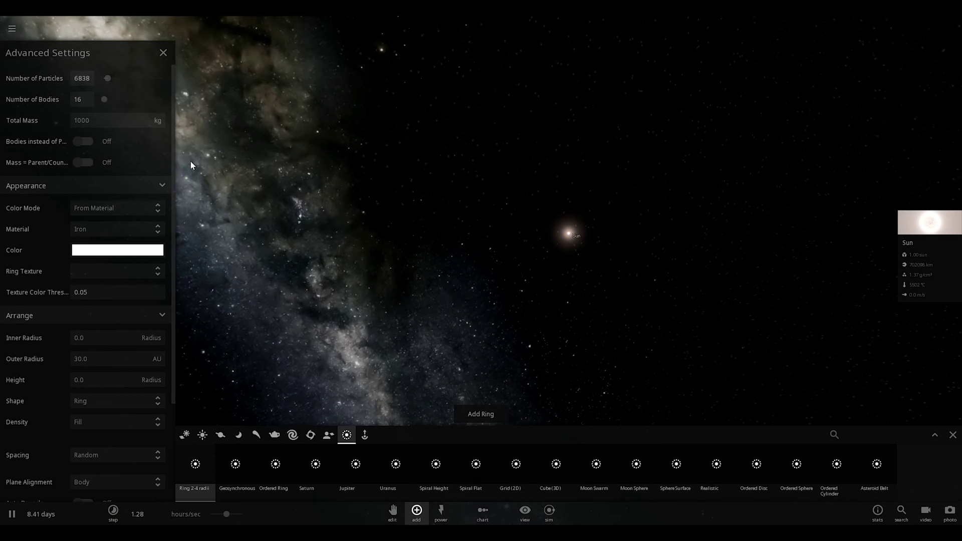
pyautogui.click(479, 413)
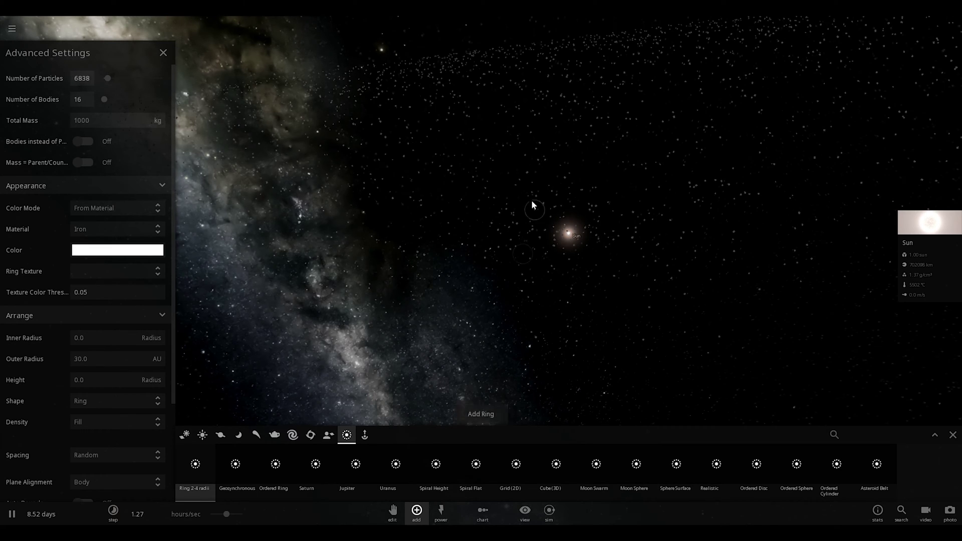
# Close the advanced ring settings and orbit the camera around the iron particle ring.
pyautogui.click(164, 56)
pyautogui.moveTo(376, 162); pyautogui.dragTo(449, 126, button='right')
pyautogui.moveTo(450, 130); pyautogui.dragTo(842, 205)
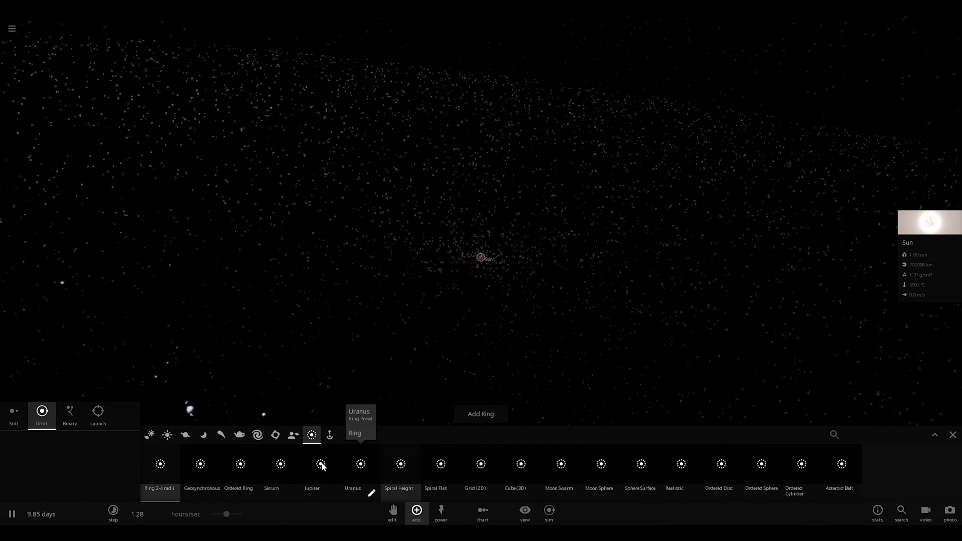
# Place Uranus from the Common category in a wide orbit around the Sun.
pyautogui.click(148, 434)
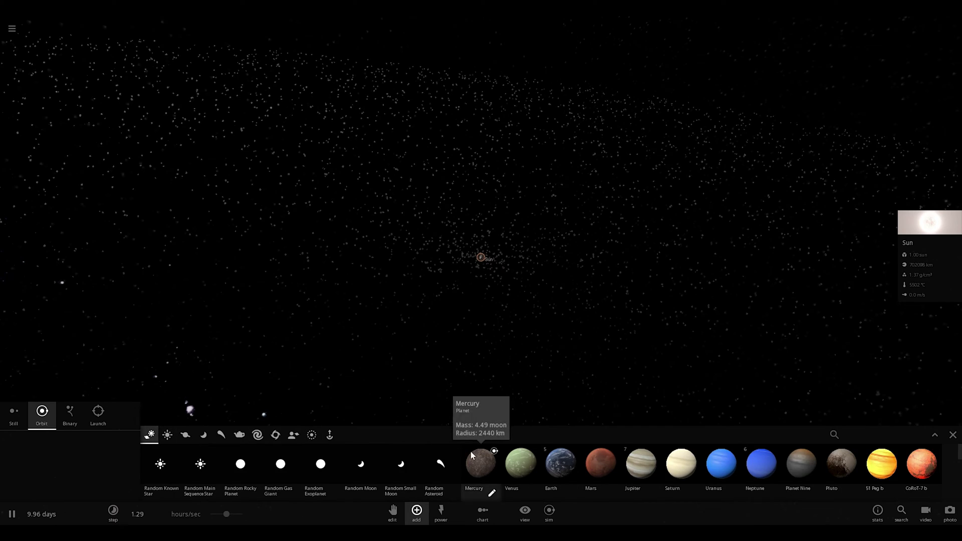
pyautogui.click(724, 474)
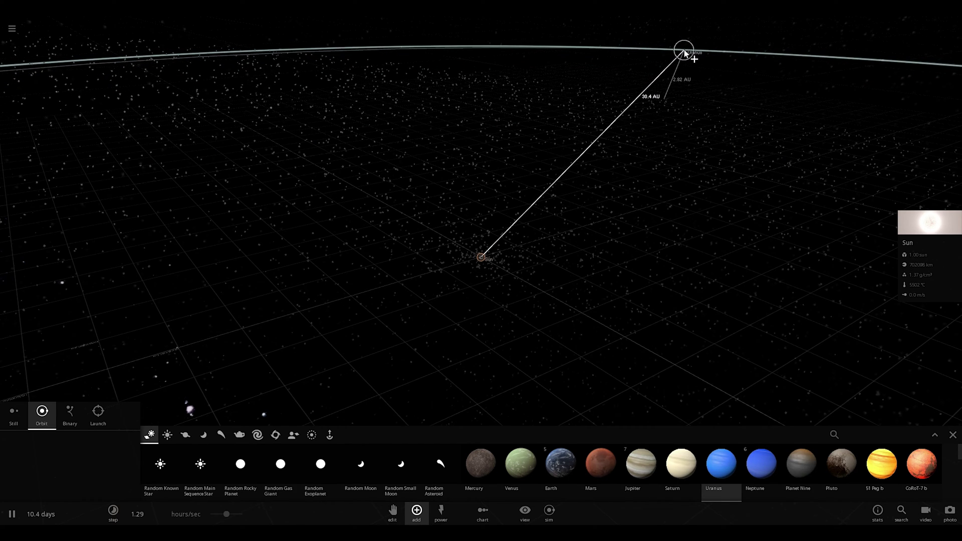
pyautogui.click(682, 53)
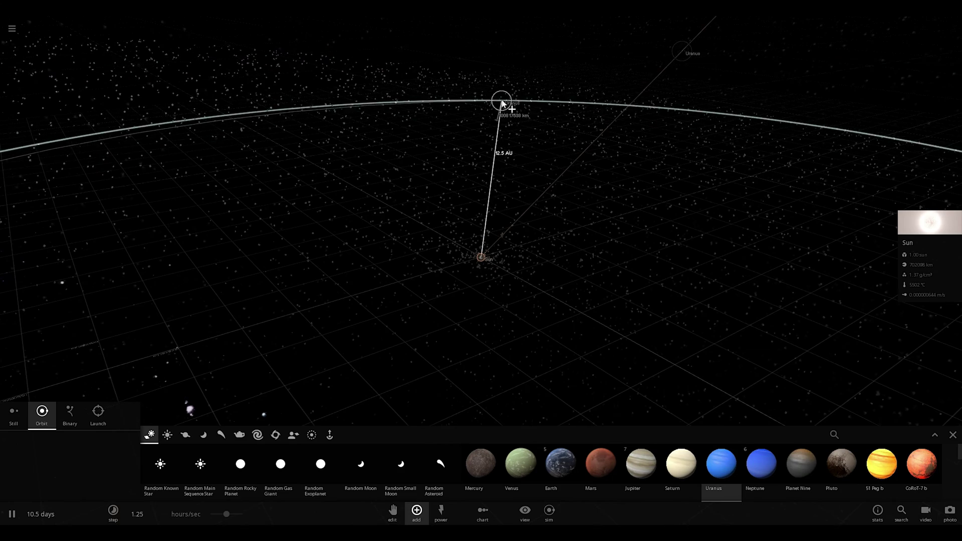
pyautogui.moveTo(577, 205); pyautogui.dragTo(365, 170, button='right')
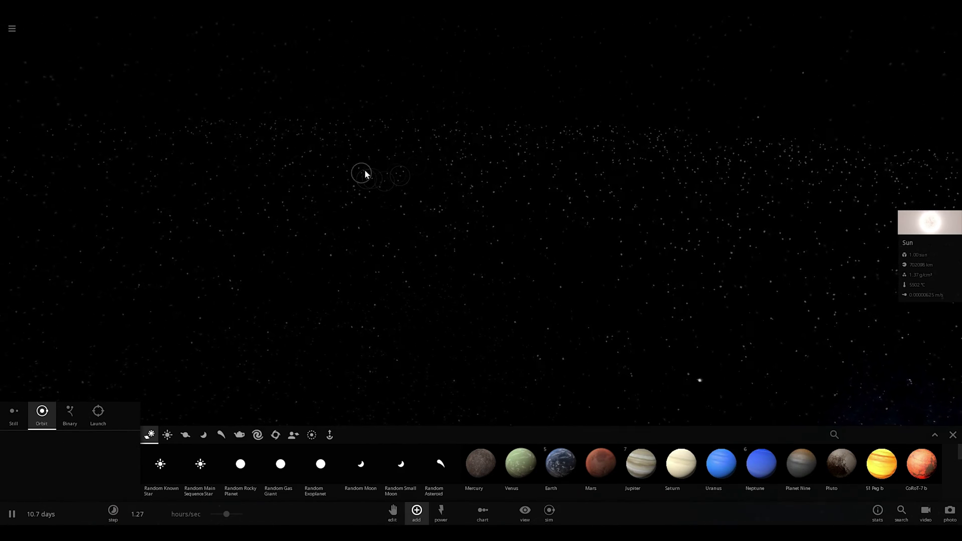
pyautogui.moveTo(232, 183); pyautogui.dragTo(519, 233, button='right')
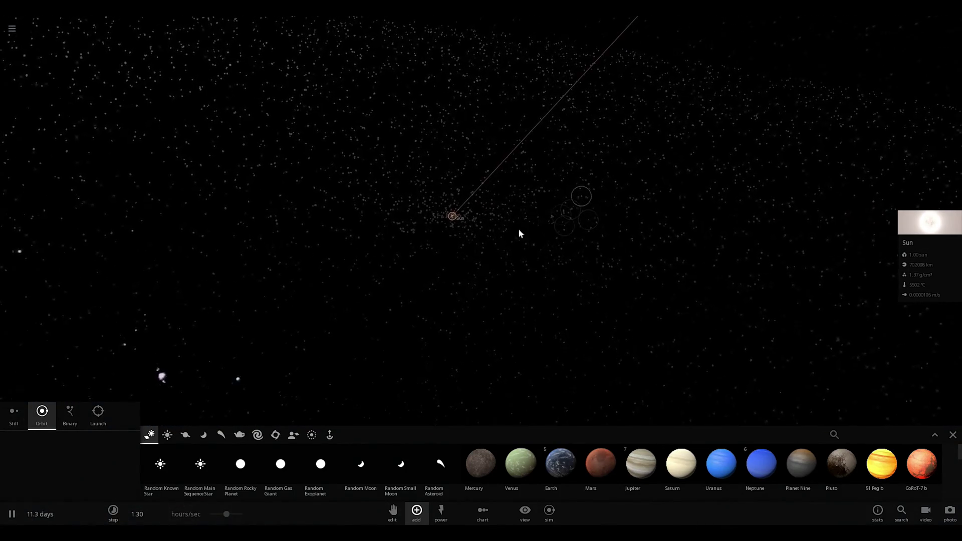
pyautogui.doubleClick(452, 216)
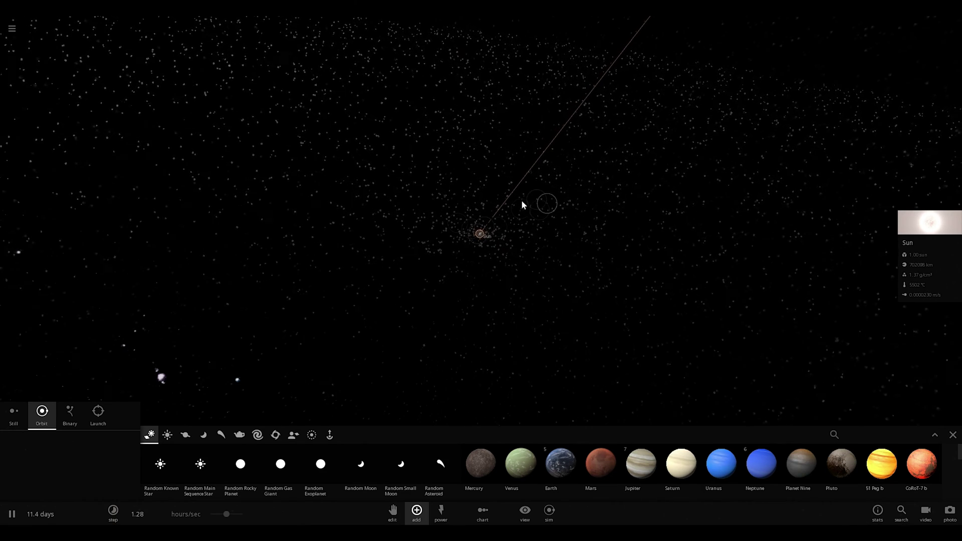
pyautogui.click(572, 67)
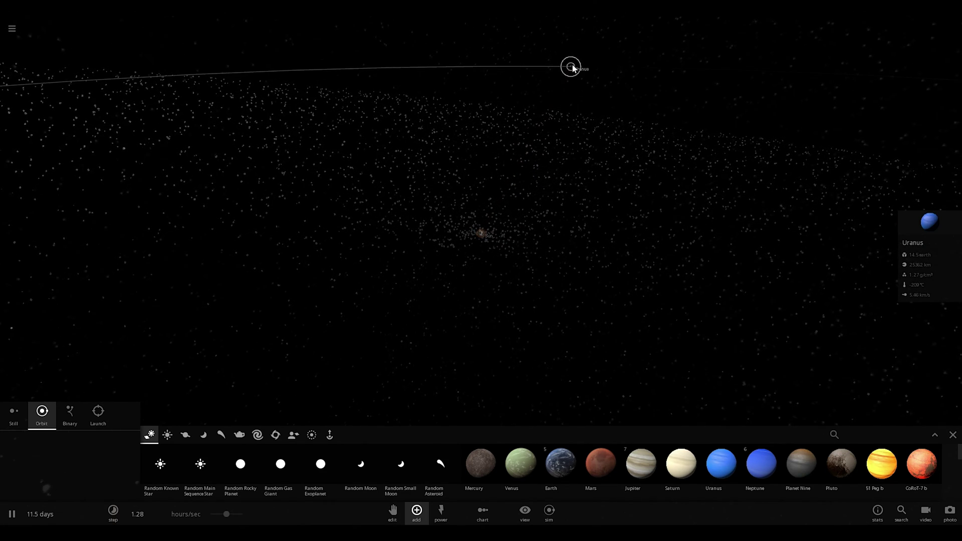
pyautogui.moveTo(540, 110); pyautogui.dragTo(538, 138, button='right')
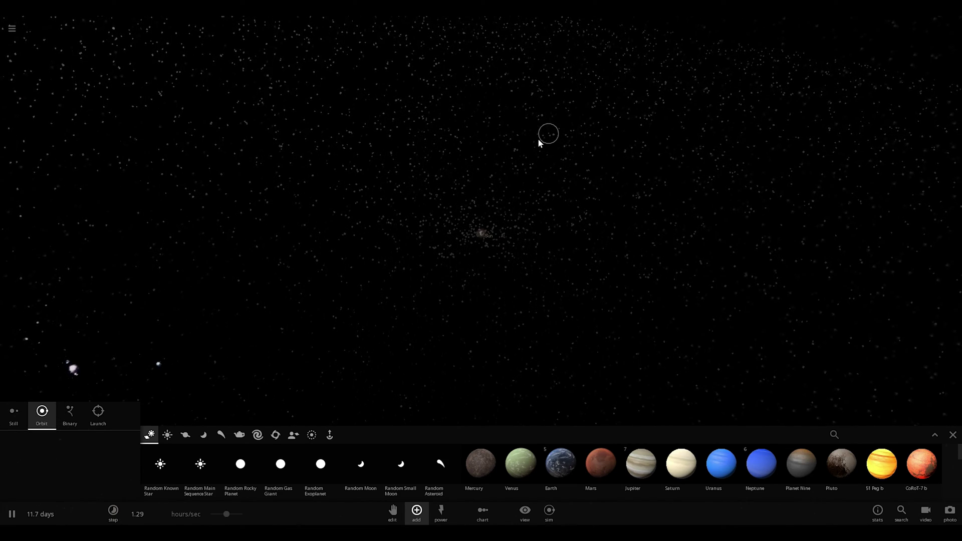
# Select the Sun and place Earth in a close orbit around it.
pyautogui.click(480, 253)
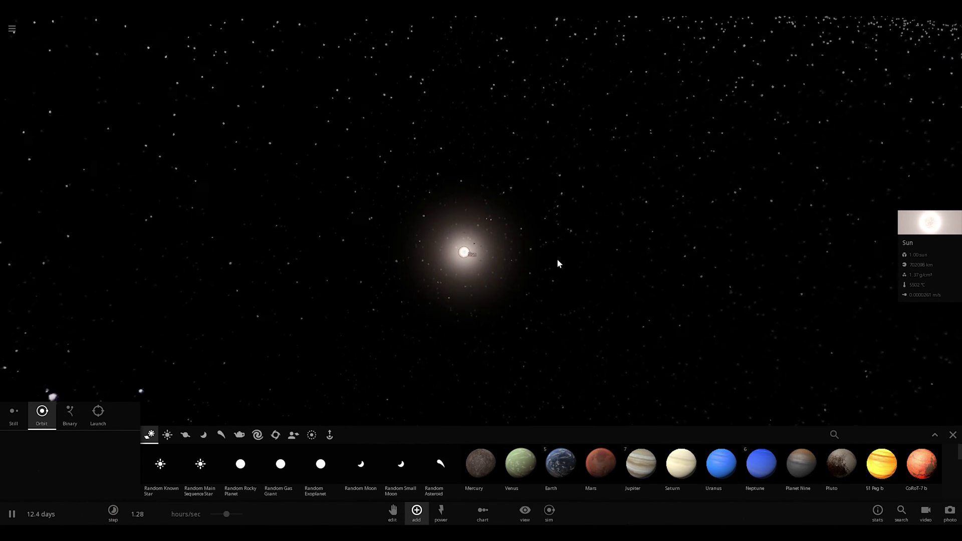
pyautogui.click(566, 486)
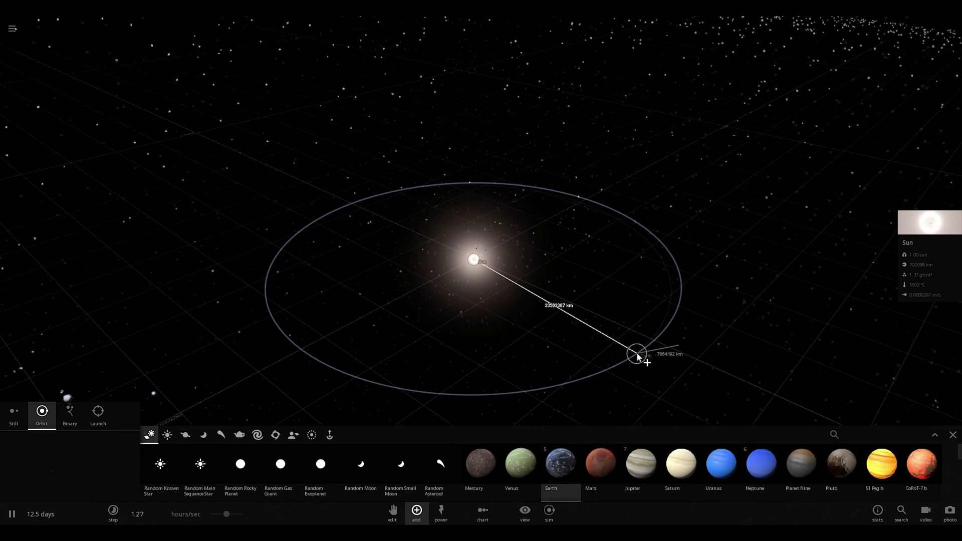
pyautogui.click(624, 349)
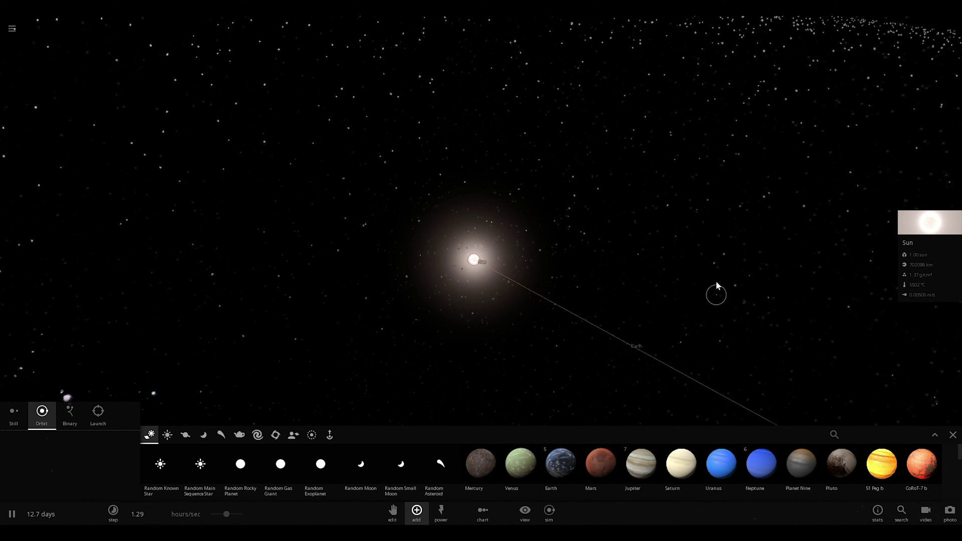
pyautogui.scroll(-3, 477, 260)
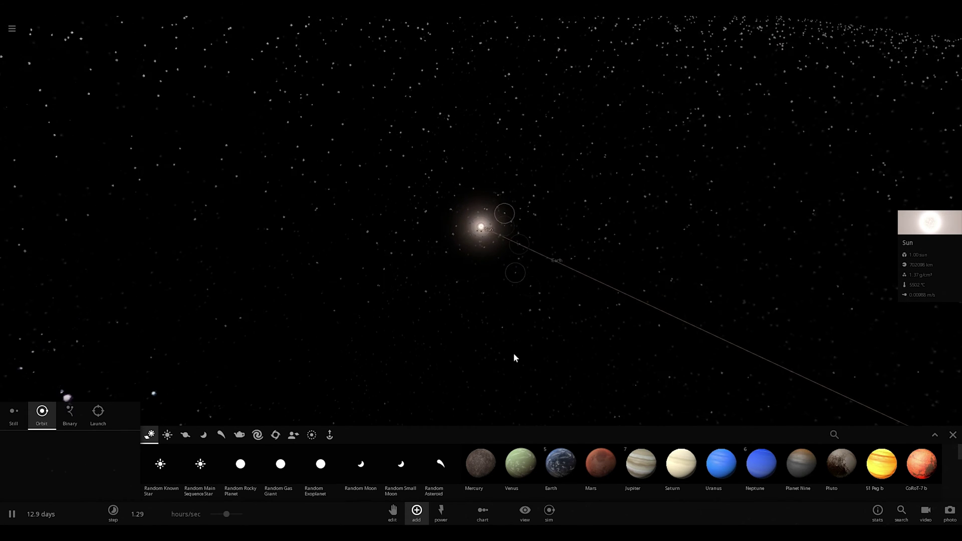
# Add a Ring 2-4 radii ring with a 1 AU outer radius around the Sun and inspect a particle.
pyautogui.scroll(3, 515, 358)
pyautogui.click(312, 435)
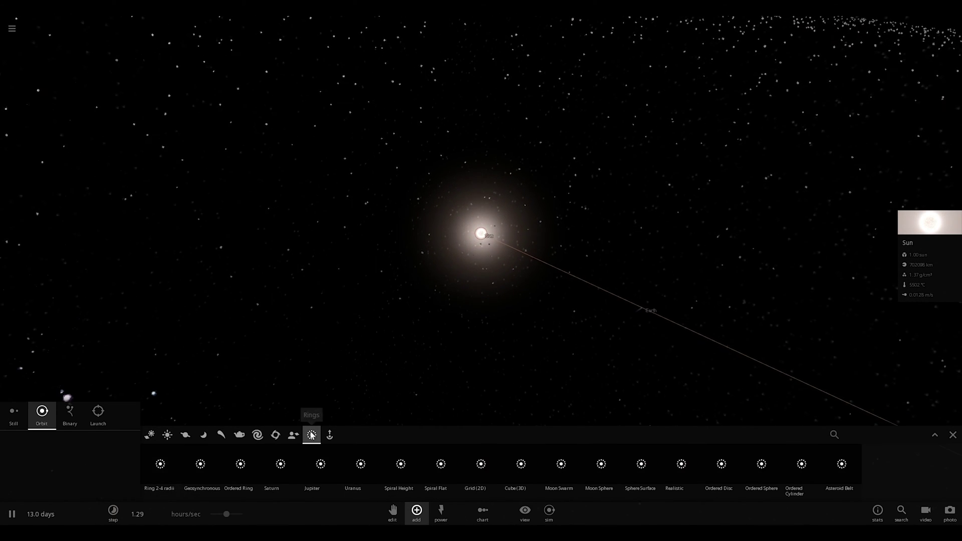
pyautogui.click(161, 480)
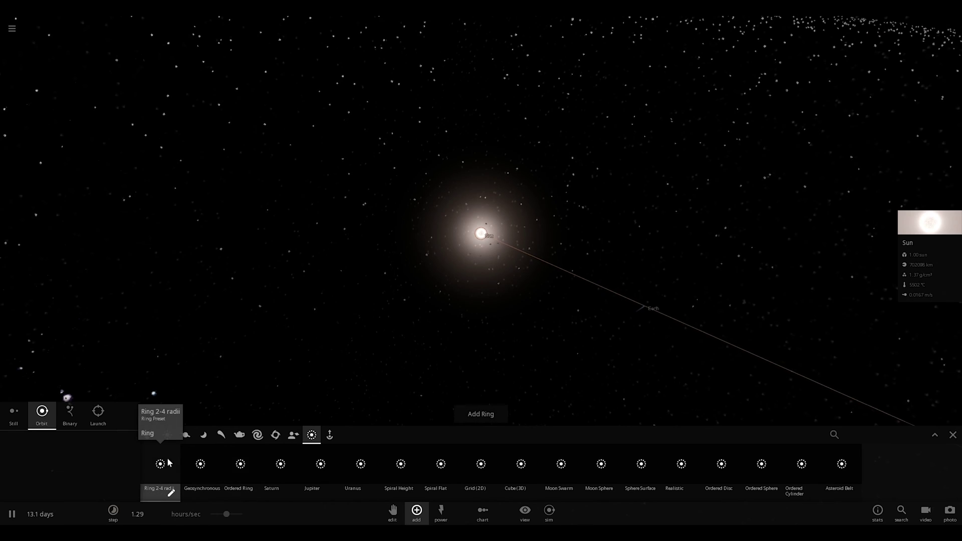
pyautogui.click(171, 493)
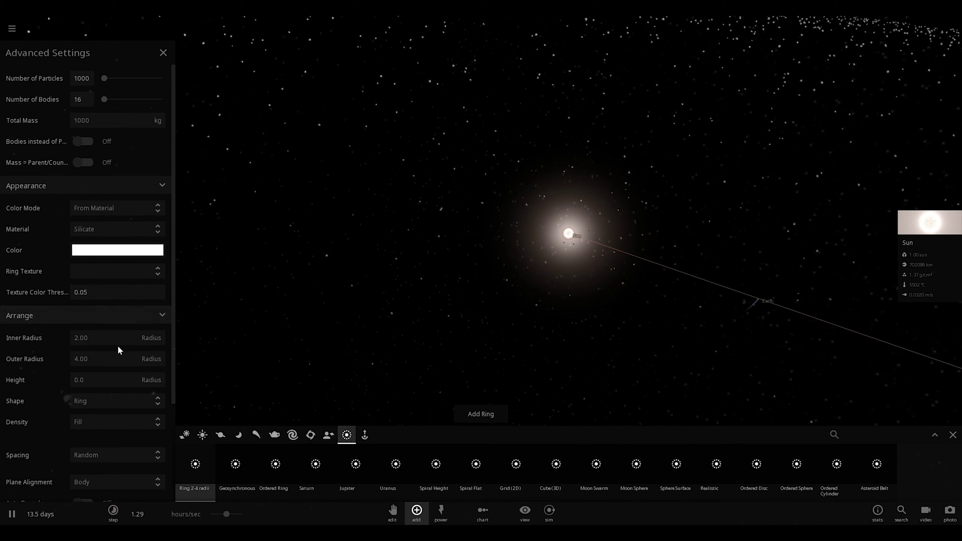
pyautogui.click(155, 362)
pyautogui.click(164, 162)
pyautogui.click(91, 359)
pyautogui.write('1')
pyautogui.press('Return')
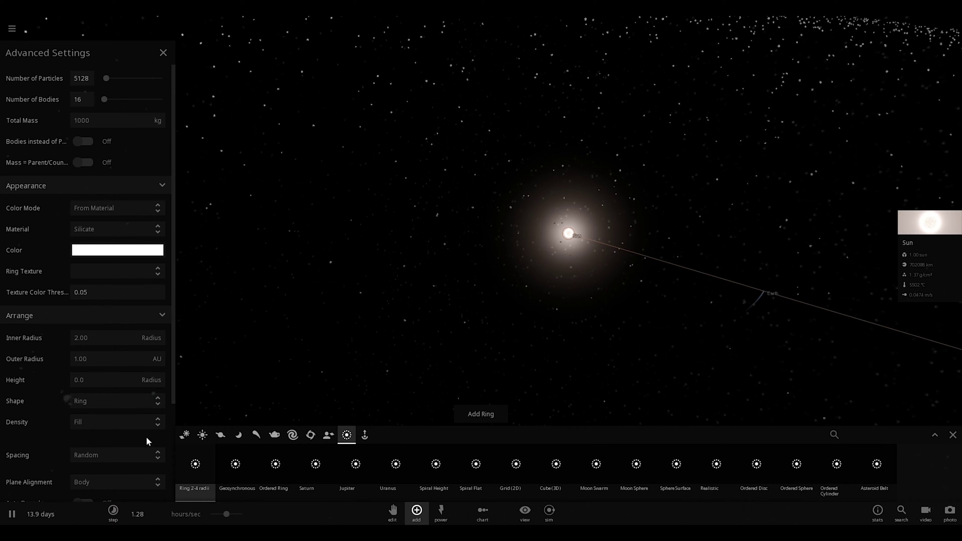
pyautogui.click(467, 412)
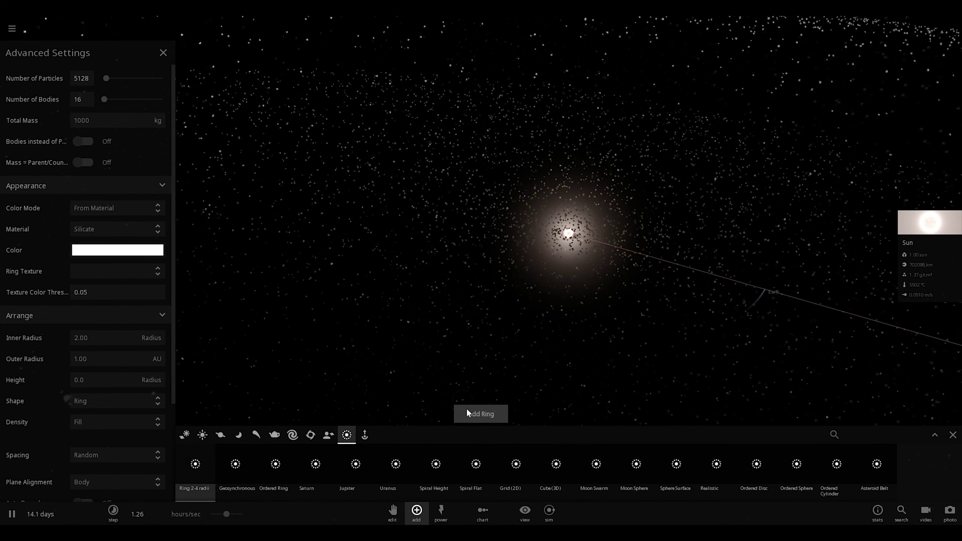
pyautogui.click(447, 301)
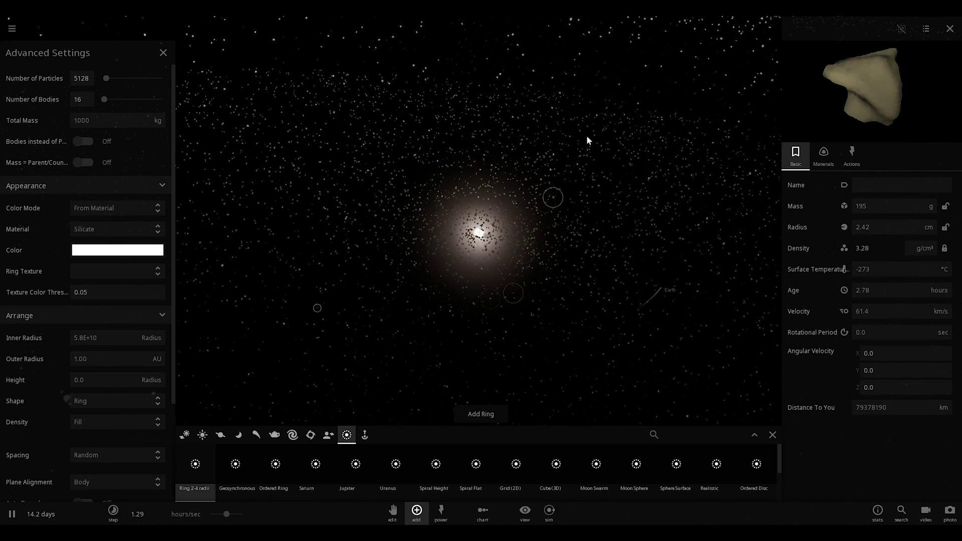
# Select another ring particle, then dismiss its details and the add-objects bar.
pyautogui.click(633, 104)
pyautogui.press('Escape')
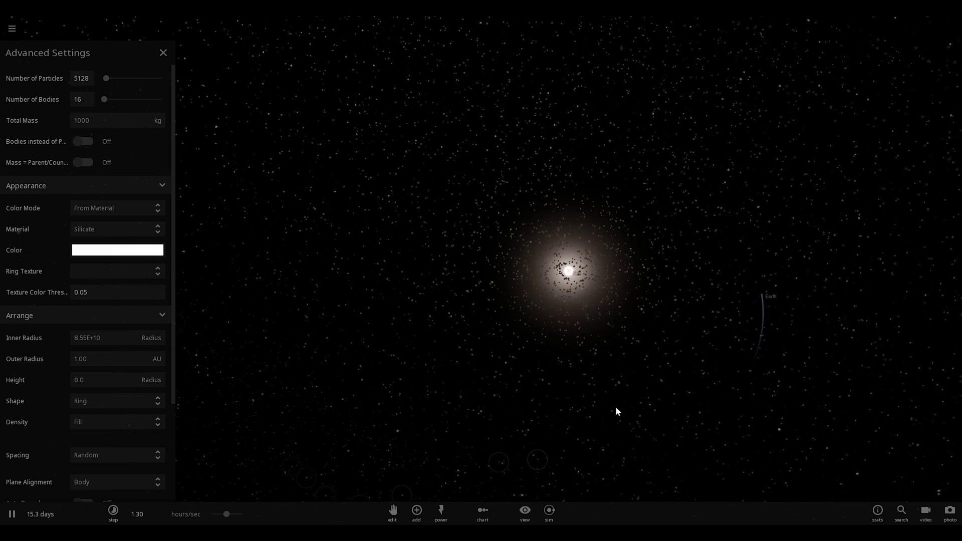
# Add random moons in tight orbits close to the Sun, inside Earth's orbit.
pyautogui.click(416, 510)
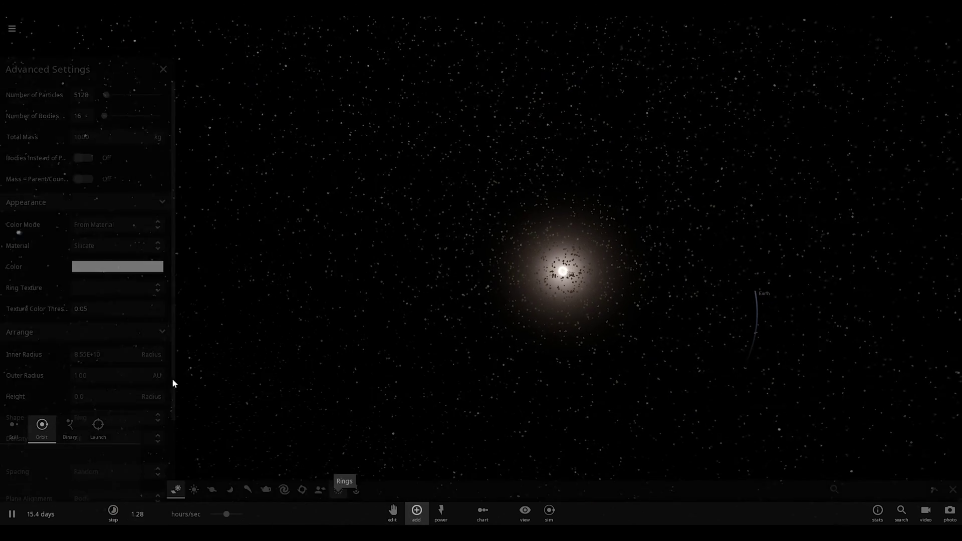
pyautogui.click(358, 474)
pyautogui.click(564, 262)
pyautogui.click(627, 222)
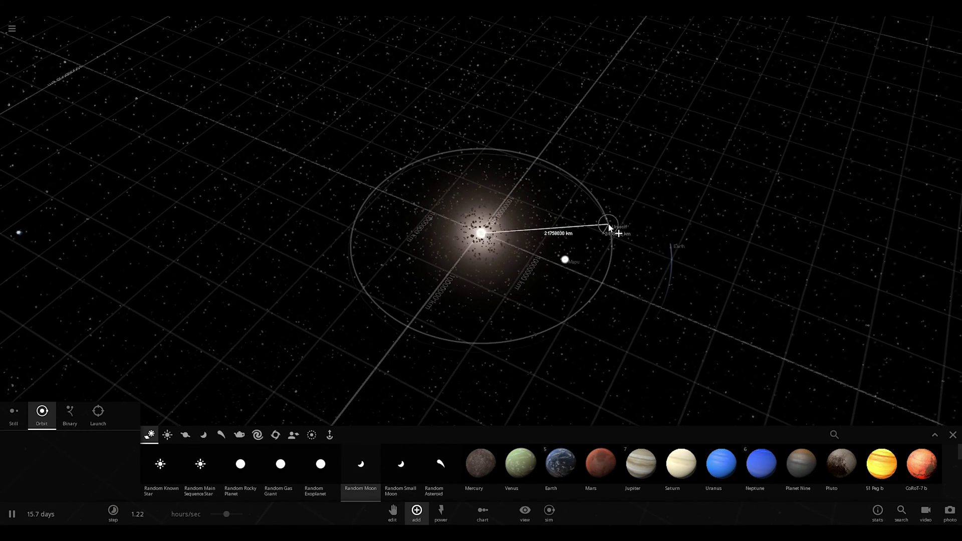
pyautogui.press('Escape')
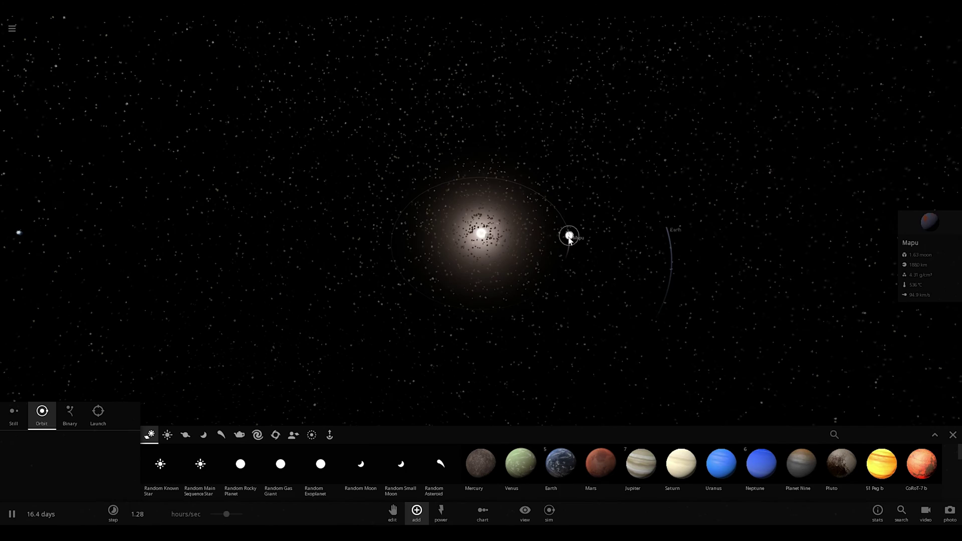
# Place Mercury in an orbit around the Sun beyond Earth's path.
pyautogui.click(486, 461)
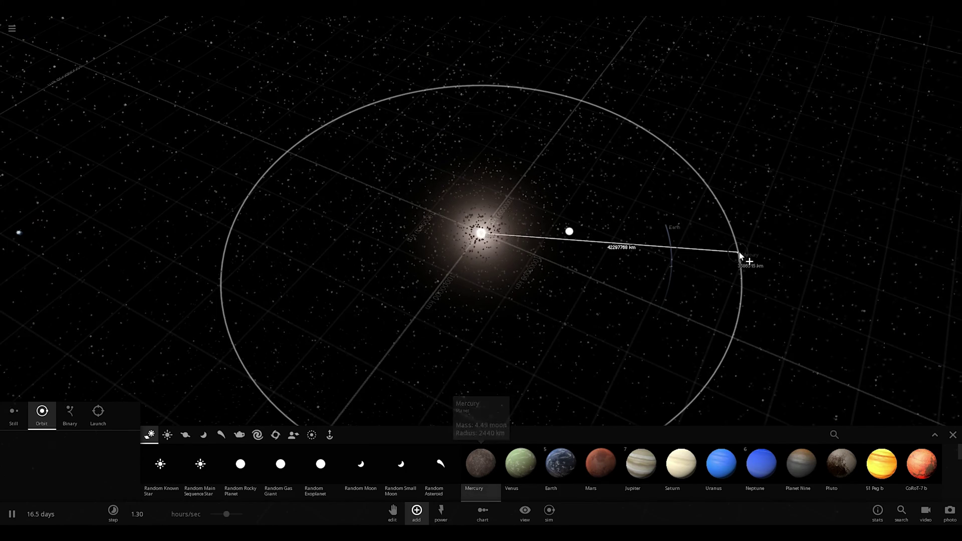
pyautogui.click(792, 241)
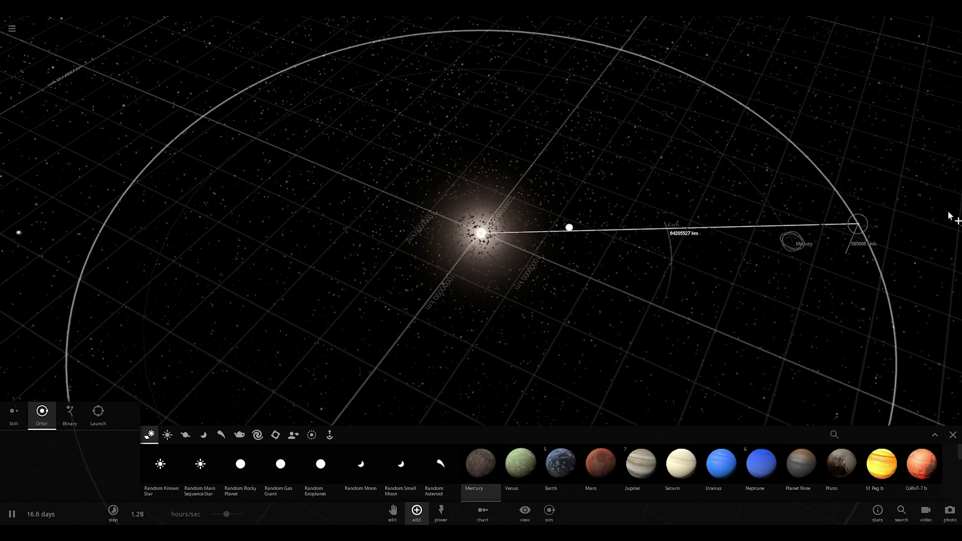
pyautogui.press('Escape')
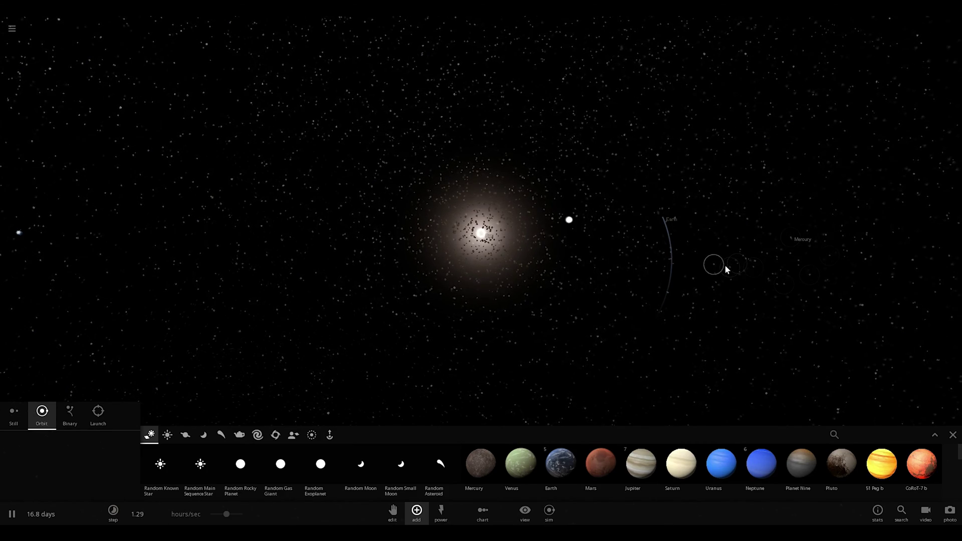
pyautogui.moveTo(652, 260)
pyautogui.mouseDown(button='right')
pyautogui.moveTo(706, 220)
pyautogui.moveTo(720, 134)
pyautogui.moveTo(724, 230)
pyautogui.moveTo(723, 215)
pyautogui.moveTo(694, 231)
pyautogui.moveTo(666, 266)
pyautogui.mouseUp(button='right')
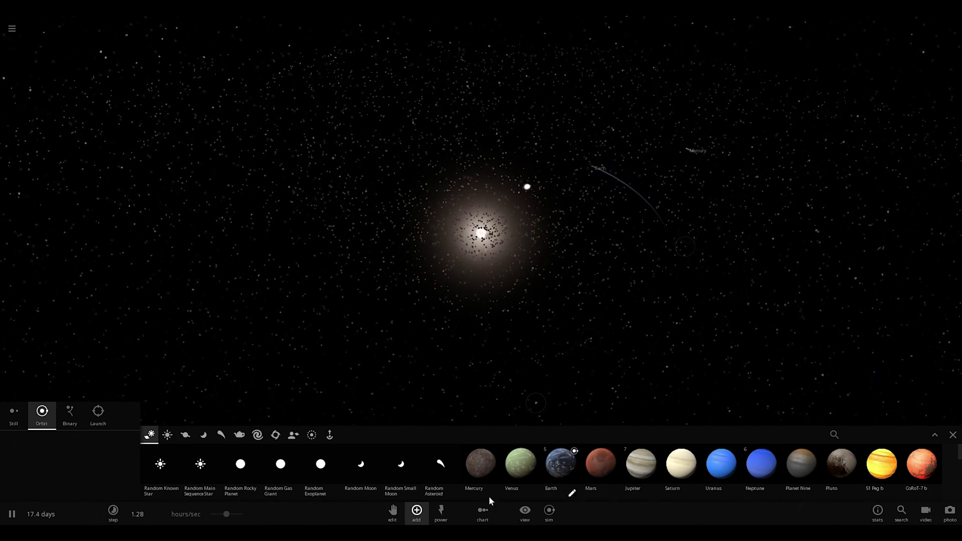
# Select Venus, then place Earth in orbit at about 1 AU from the Sun.
pyautogui.click(511, 469)
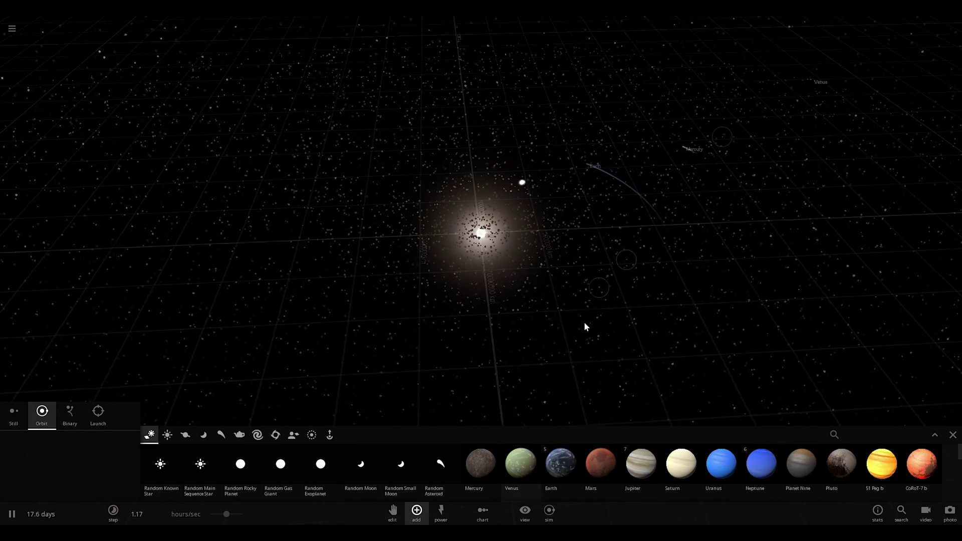
pyautogui.click(564, 478)
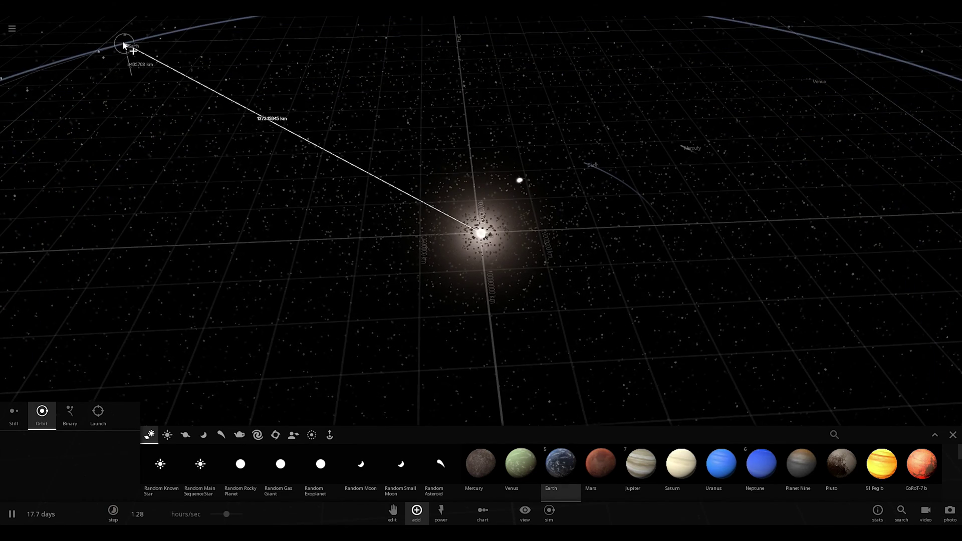
pyautogui.moveTo(129, 84); pyautogui.dragTo(123, 55, button='right')
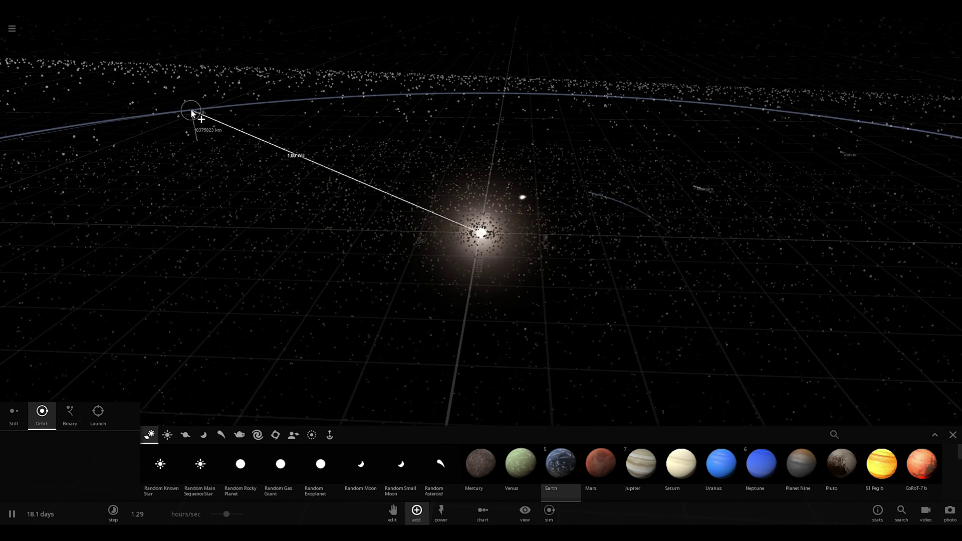
pyautogui.click(191, 113)
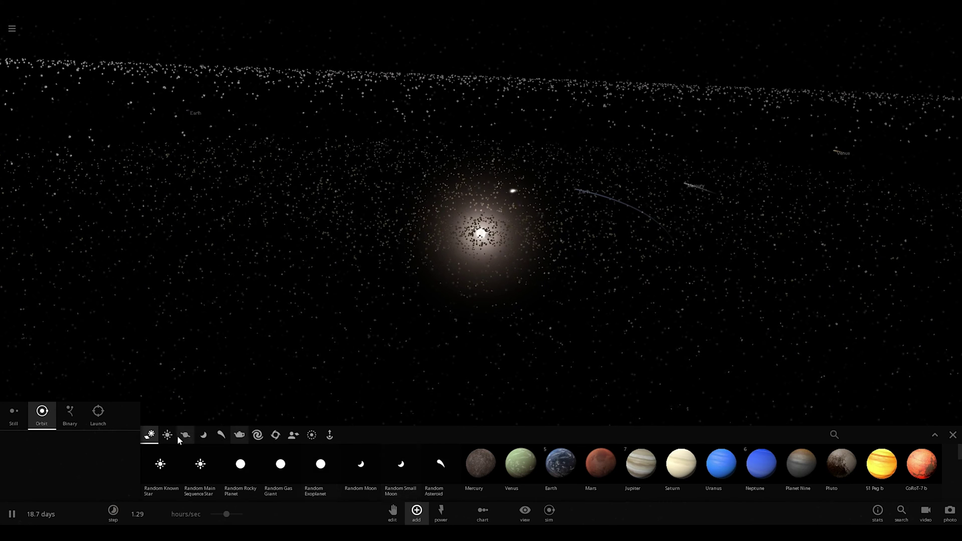
# Pick Ceres from the minor bodies catalogue and place it in orbit around the Sun.
pyautogui.click(206, 439)
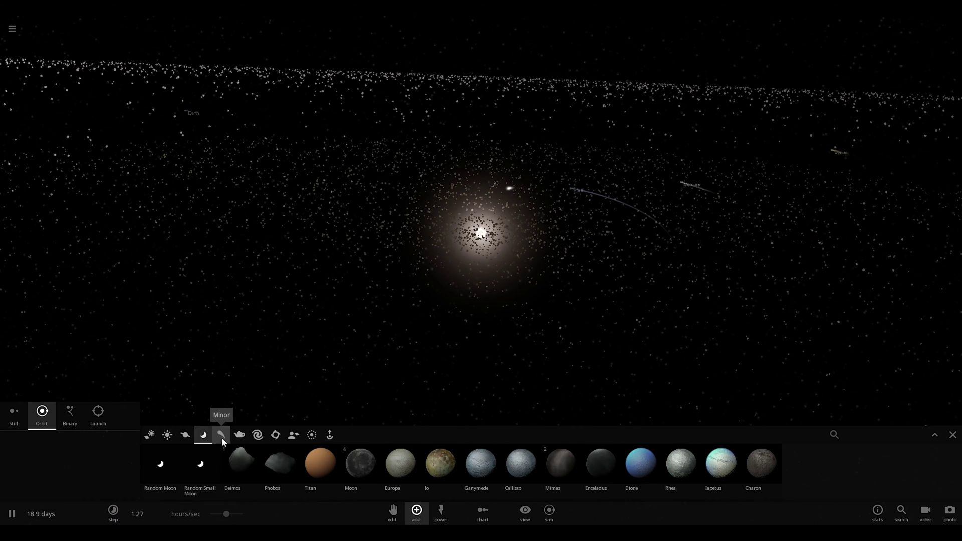
pyautogui.click(223, 439)
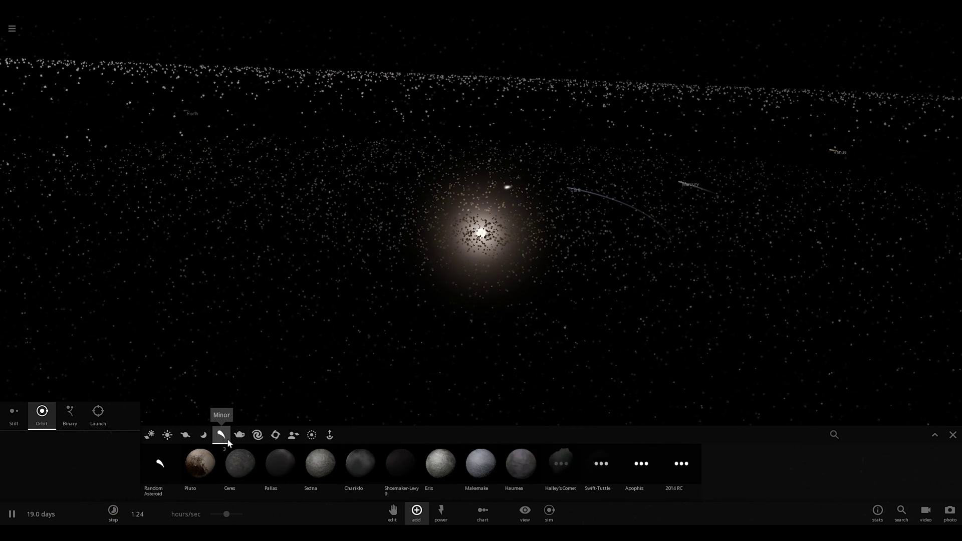
pyautogui.click(240, 463)
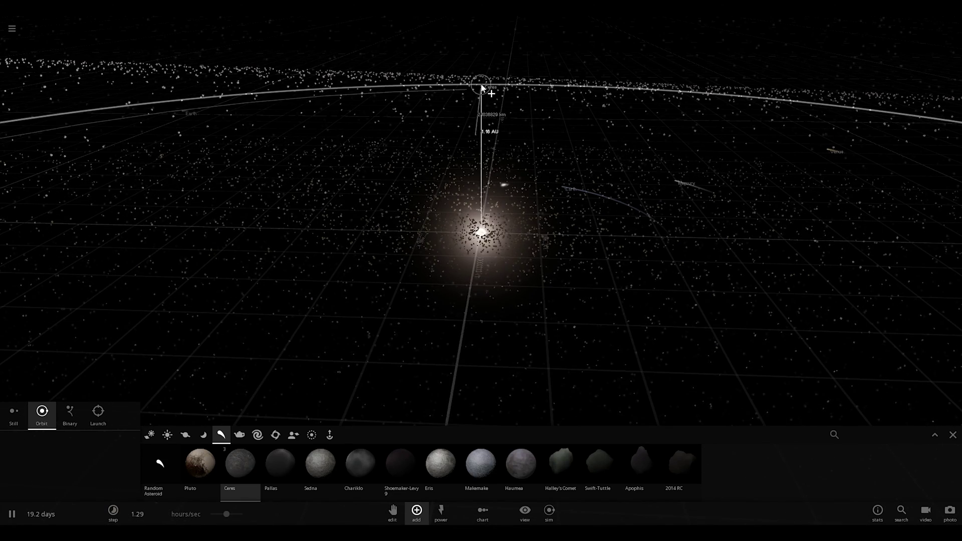
pyautogui.click(488, 67)
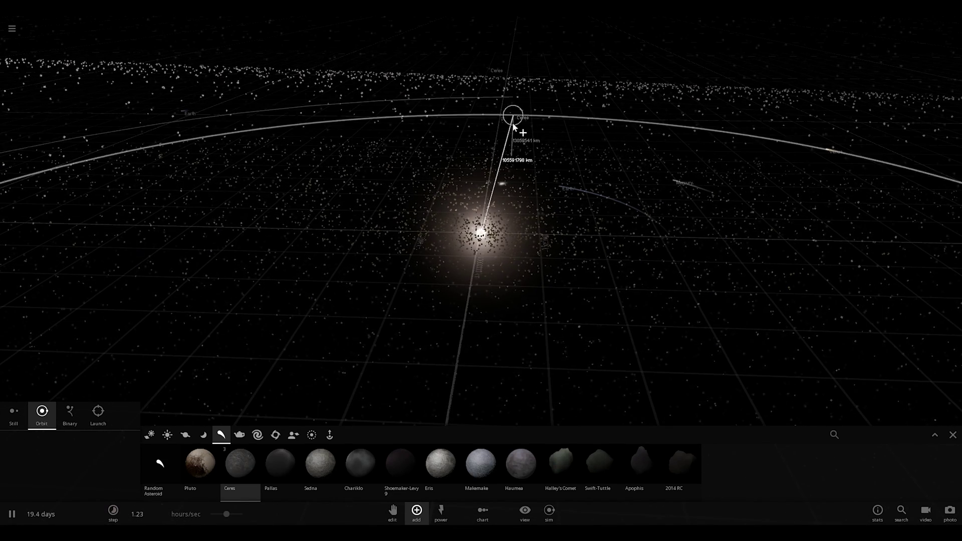
pyautogui.press('Escape')
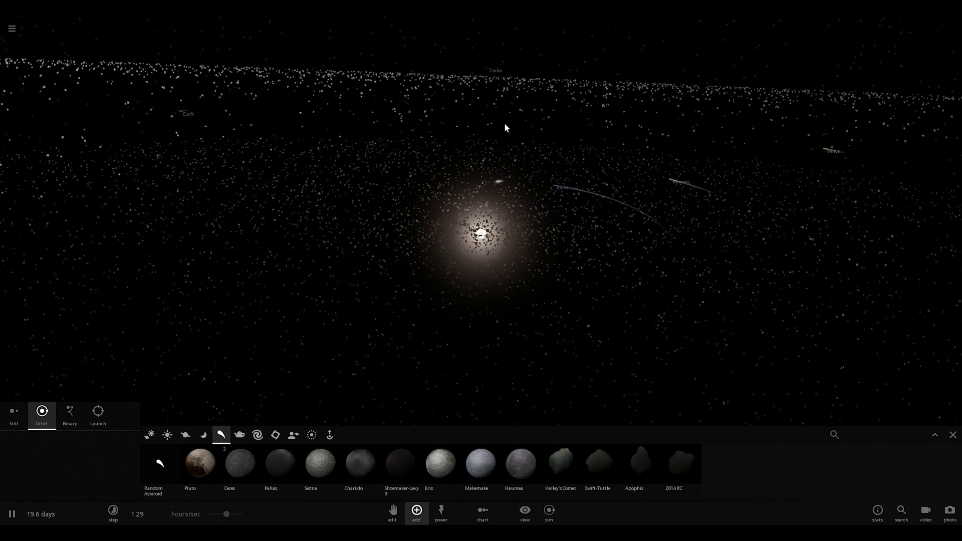
pyautogui.click(490, 124)
pyautogui.moveTo(552, 121); pyautogui.dragTo(512, 205, button='right')
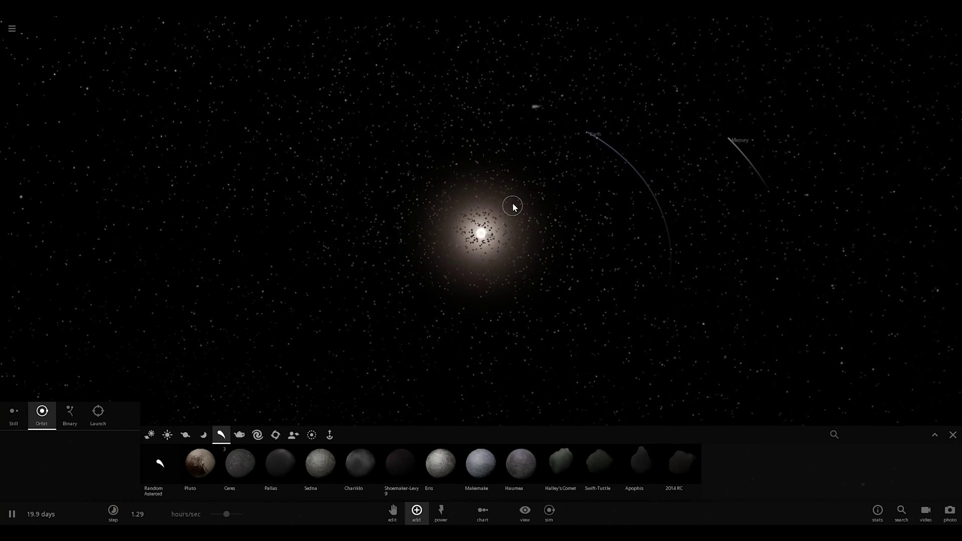
pyautogui.moveTo(513, 204); pyautogui.dragTo(700, 87, button='right')
pyautogui.moveTo(701, 90); pyautogui.dragTo(702, 173)
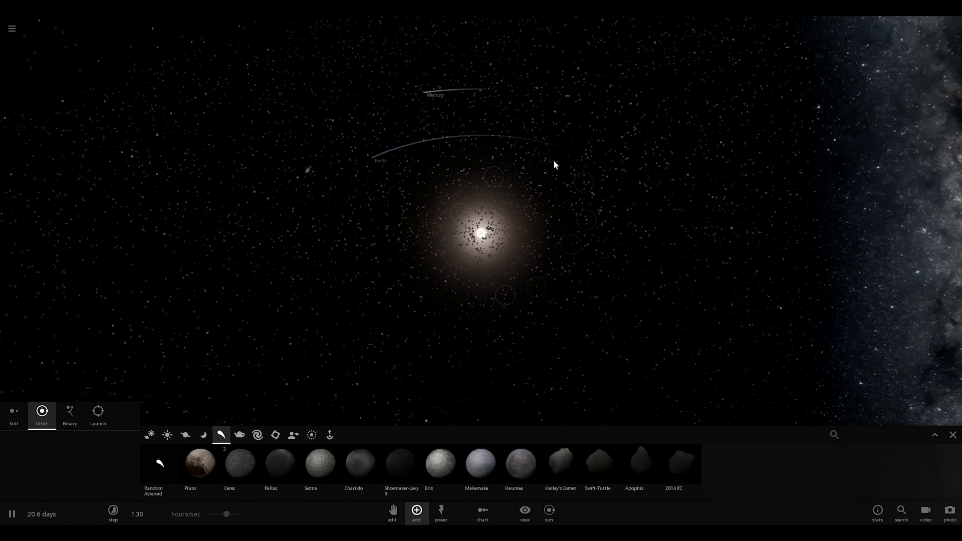
pyautogui.scroll(-2, 501, 225)
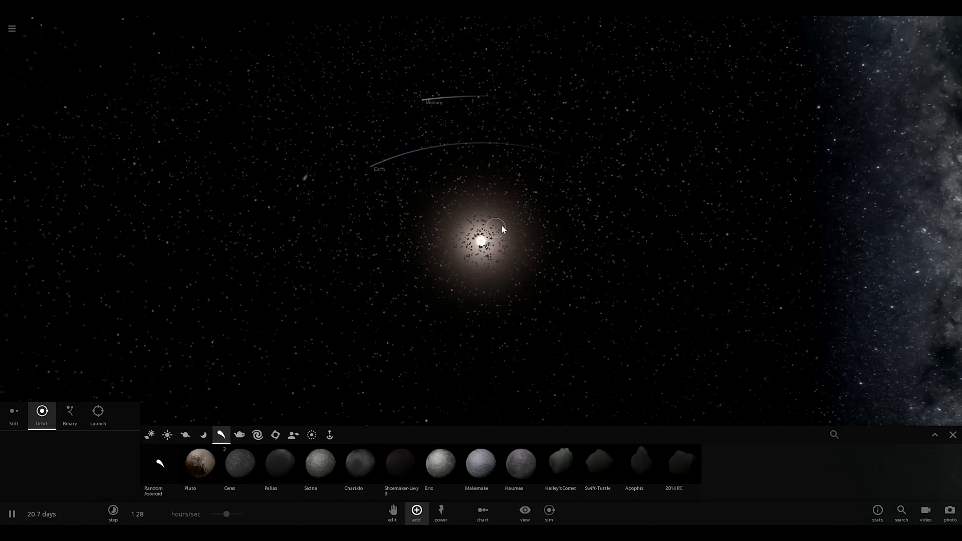
pyautogui.scroll(-4, 501, 225)
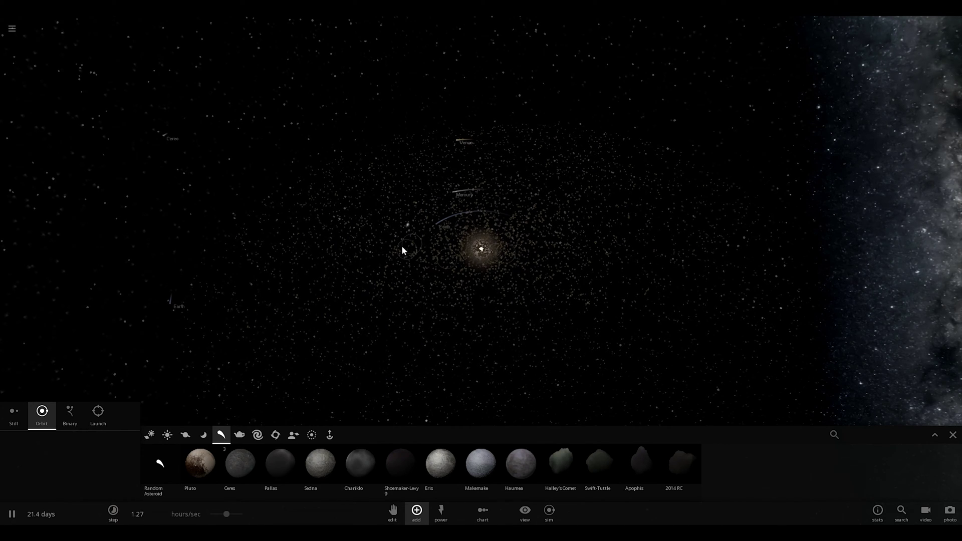
# Place Uranus and Neptune in wide outer orbits around the Sun.
pyautogui.click(149, 435)
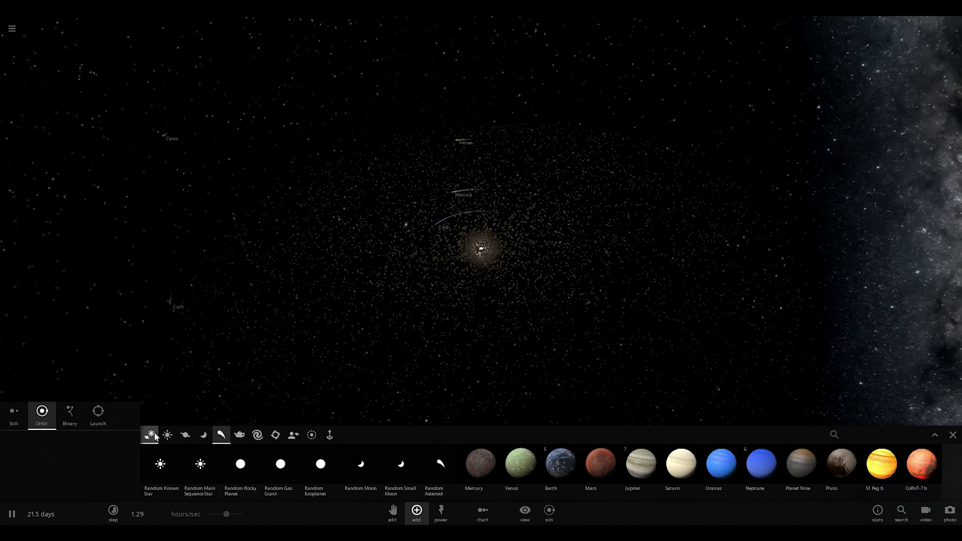
pyautogui.click(715, 478)
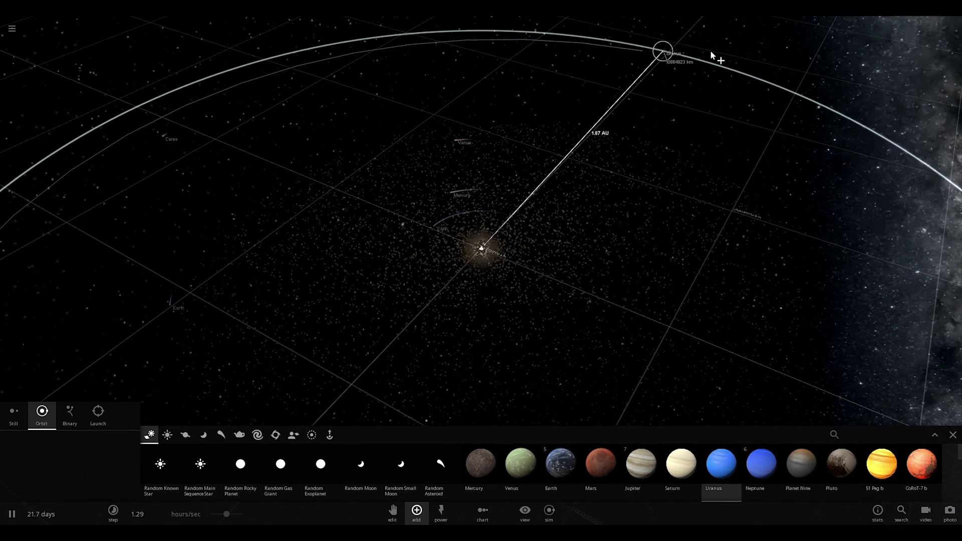
pyautogui.click(873, 52)
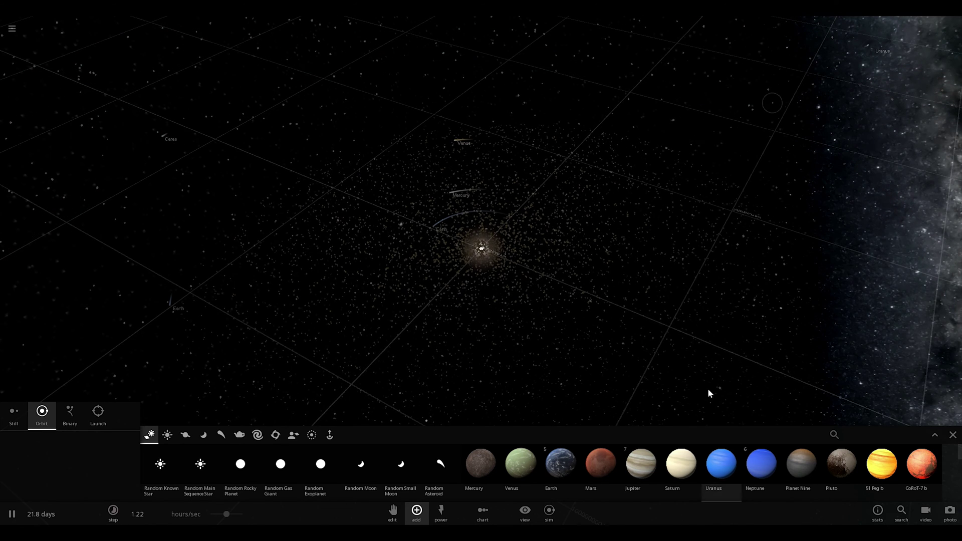
pyautogui.click(757, 469)
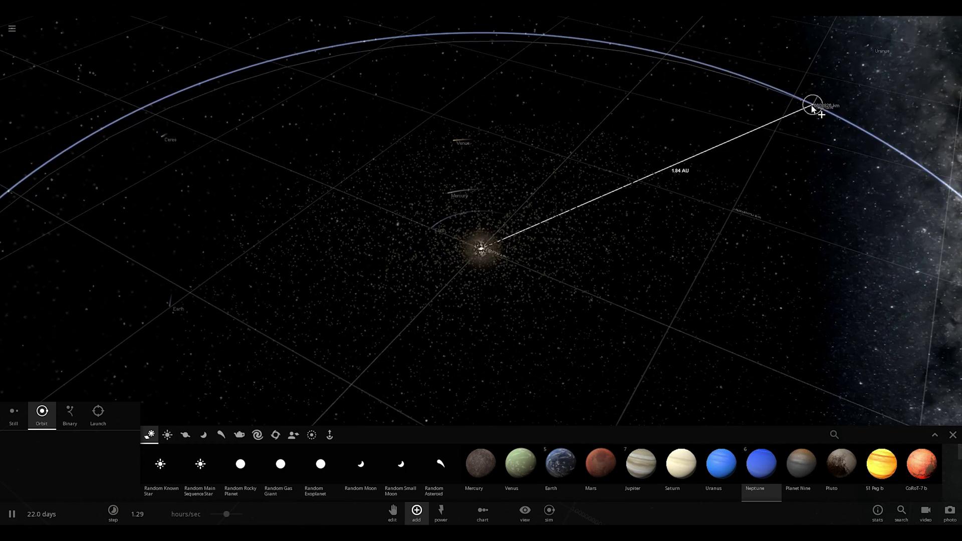
pyautogui.moveTo(806, 118); pyautogui.dragTo(826, 90, button='right')
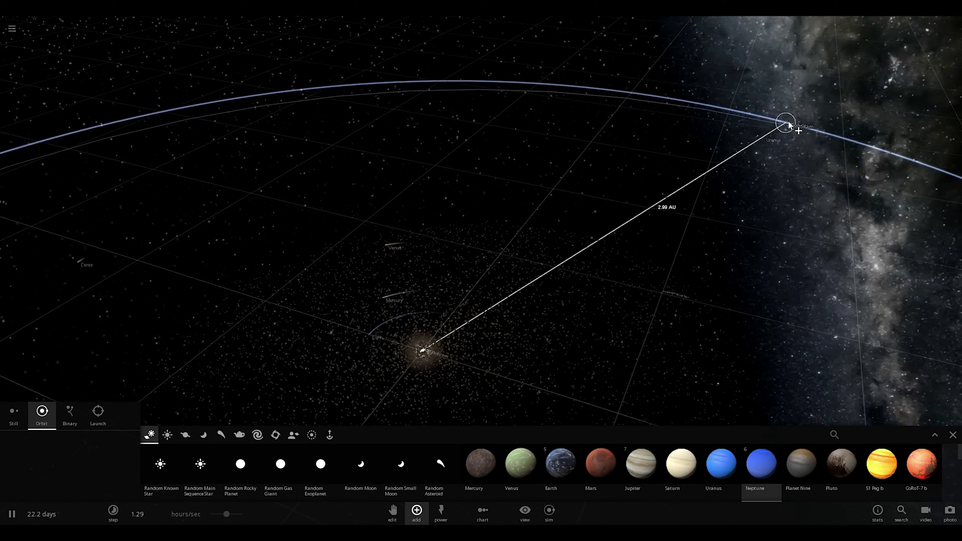
pyautogui.click(828, 83)
pyautogui.press('Escape')
# Place Jupiter at about 2 AU and Saturn in an outer orbit around the Sun.
pyautogui.click(644, 466)
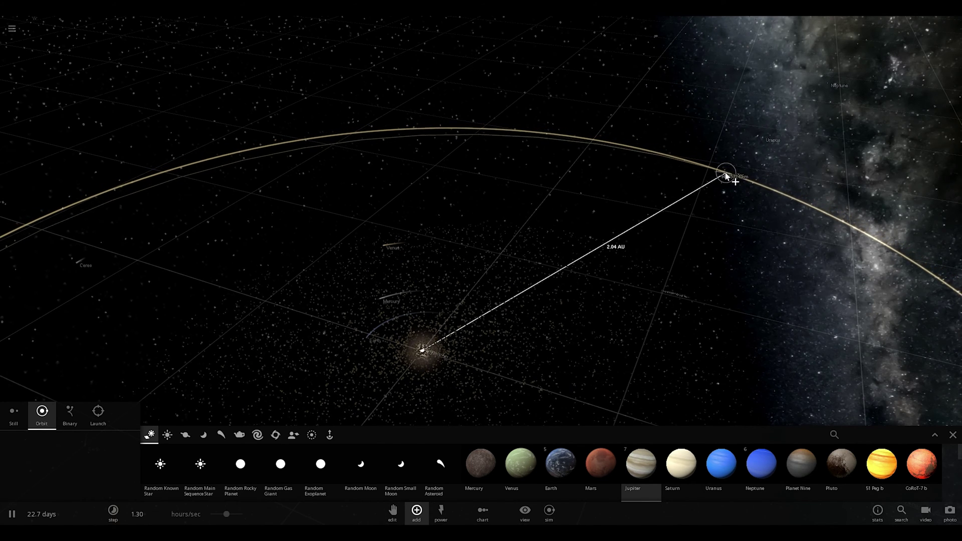
pyautogui.click(724, 175)
pyautogui.click(655, 479)
pyautogui.click(671, 474)
pyautogui.click(504, 111)
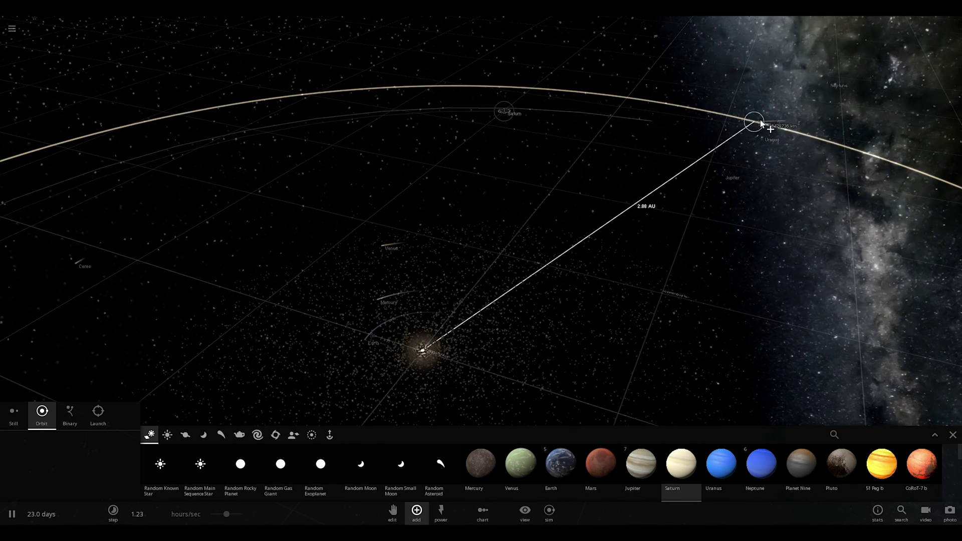
pyautogui.press('Escape')
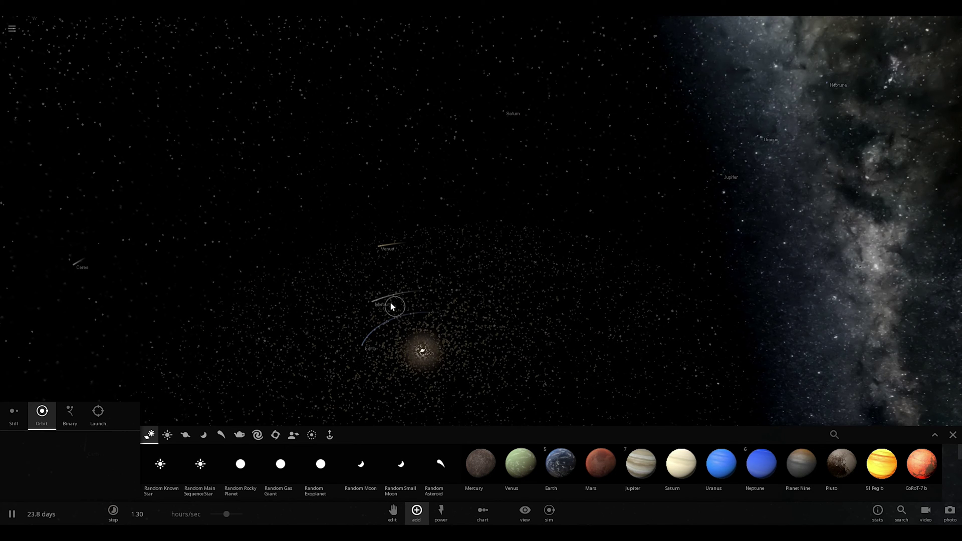
pyautogui.moveTo(389, 363); pyautogui.dragTo(365, 393)
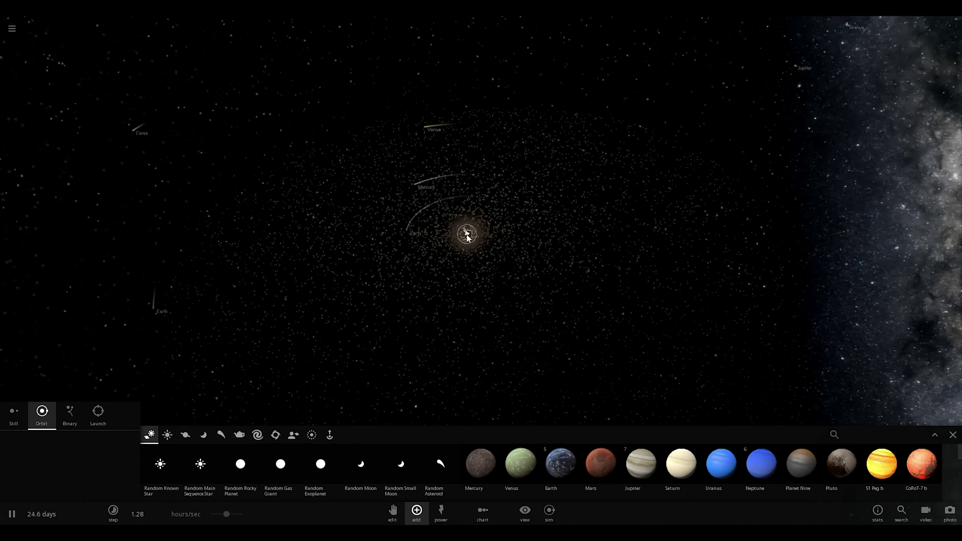
pyautogui.moveTo(482, 287); pyautogui.dragTo(483, 281, button='right')
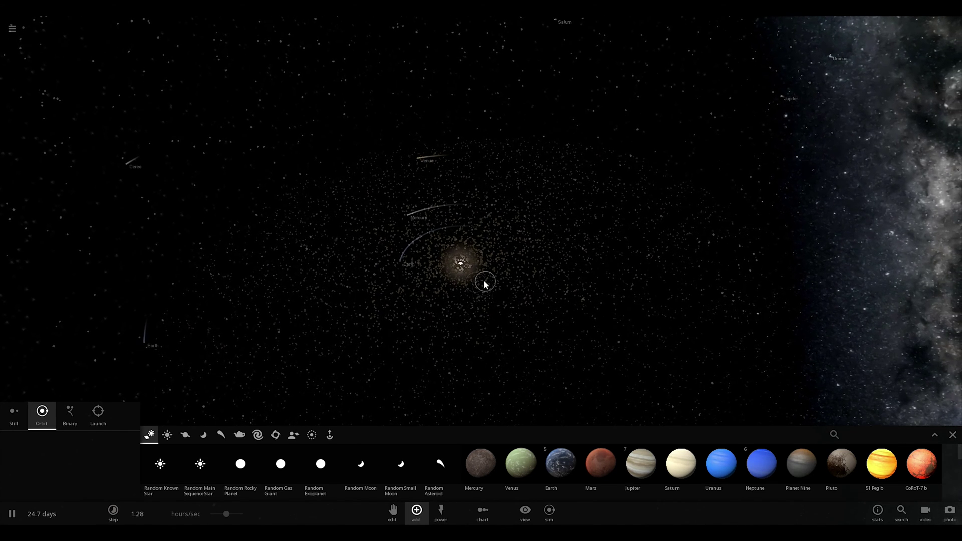